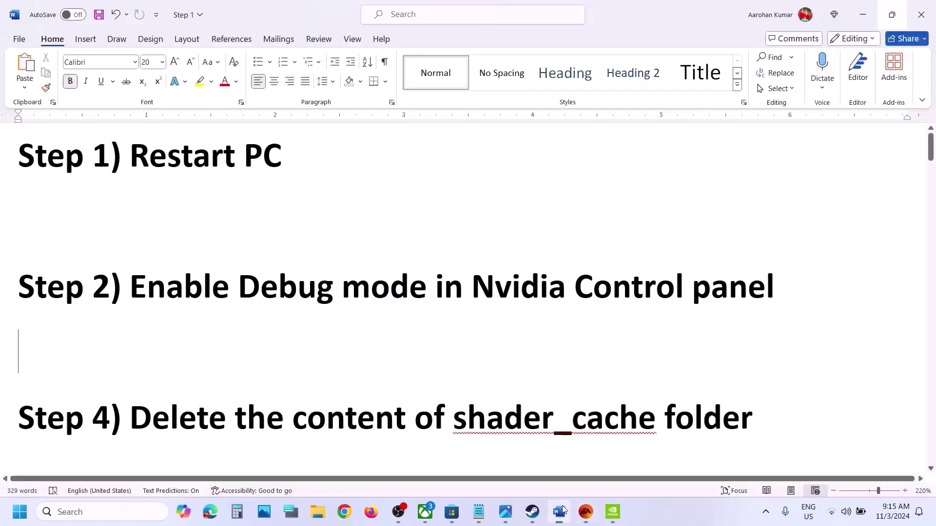
Highlight the Step 2 text "Enable Debug mode in Nvidia Control panel" and open NVIDIA Control Panel from the desktop.
drag(130, 287, 750, 300)
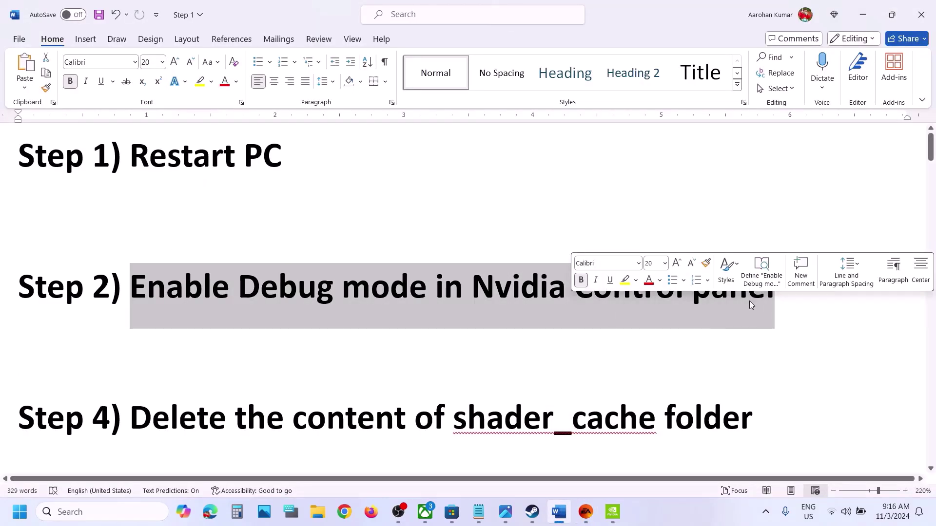
key(super+d)
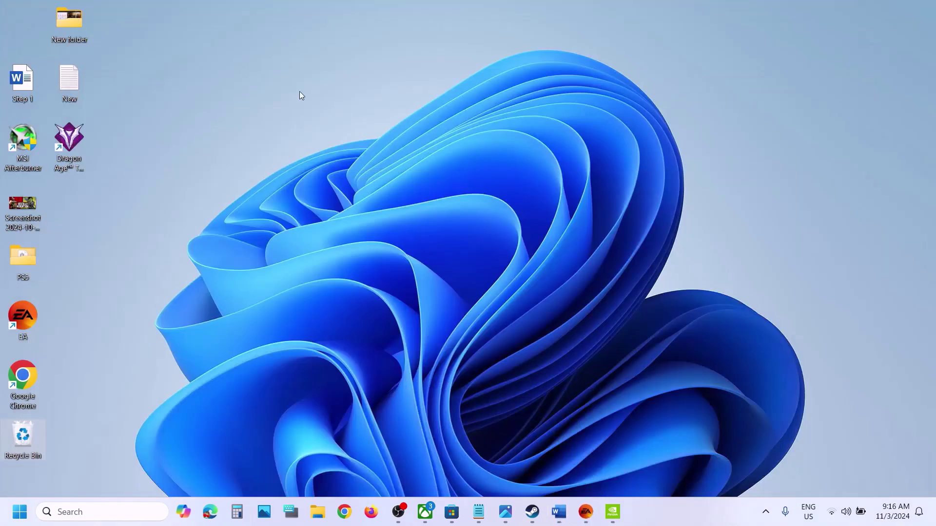
right_click(253, 92)
click(310, 282)
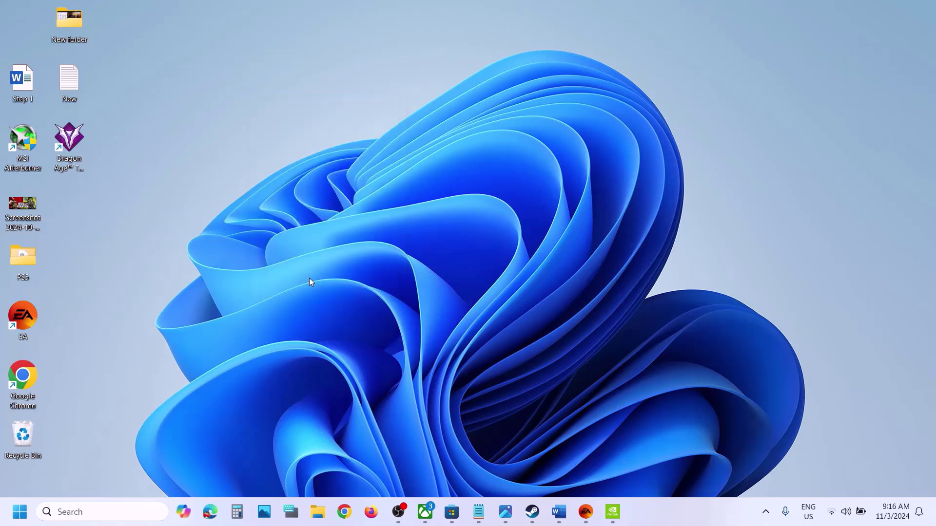
click(308, 191)
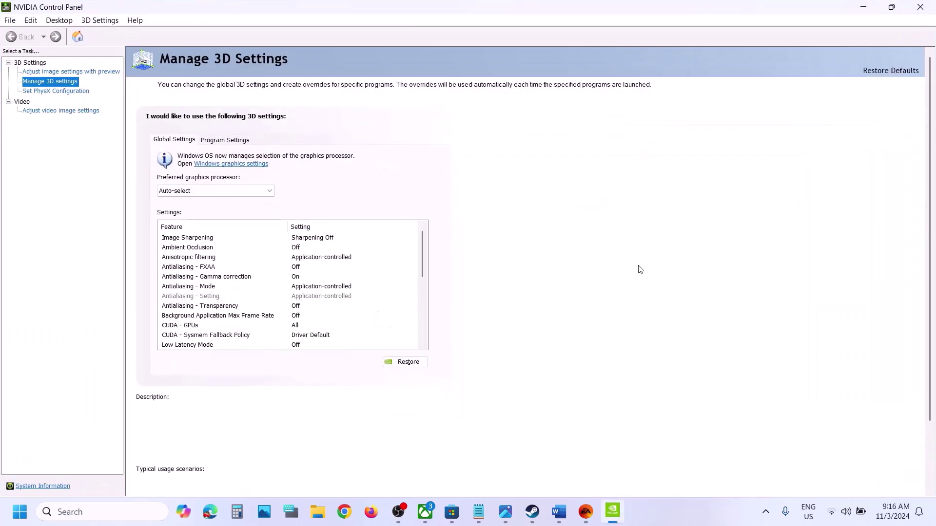
Enable Debug Mode in NVIDIA Control Panel and check that the option is ticked.
click(140, 24)
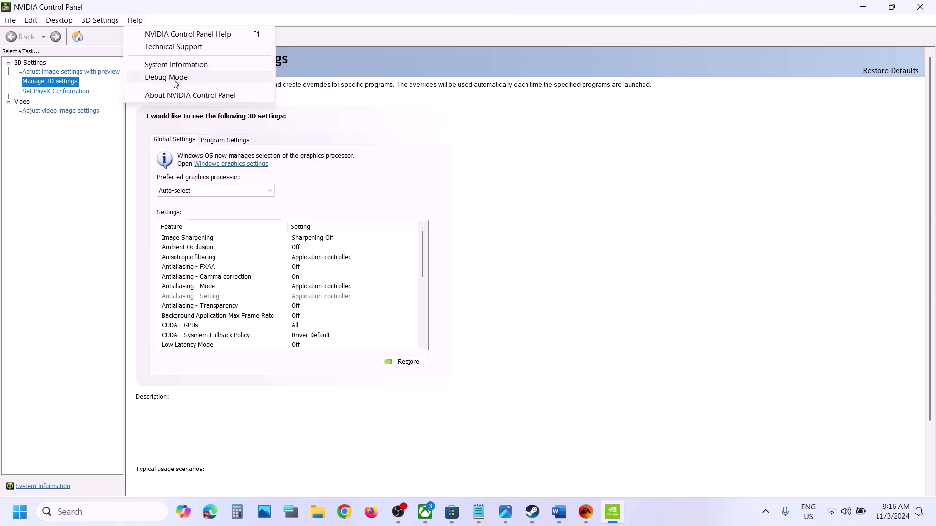
click(176, 83)
click(139, 23)
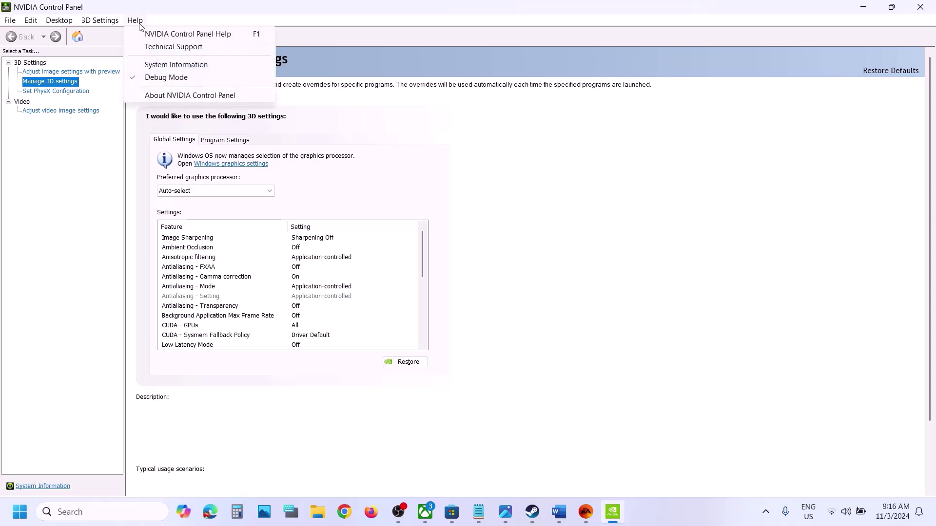
click(537, 221)
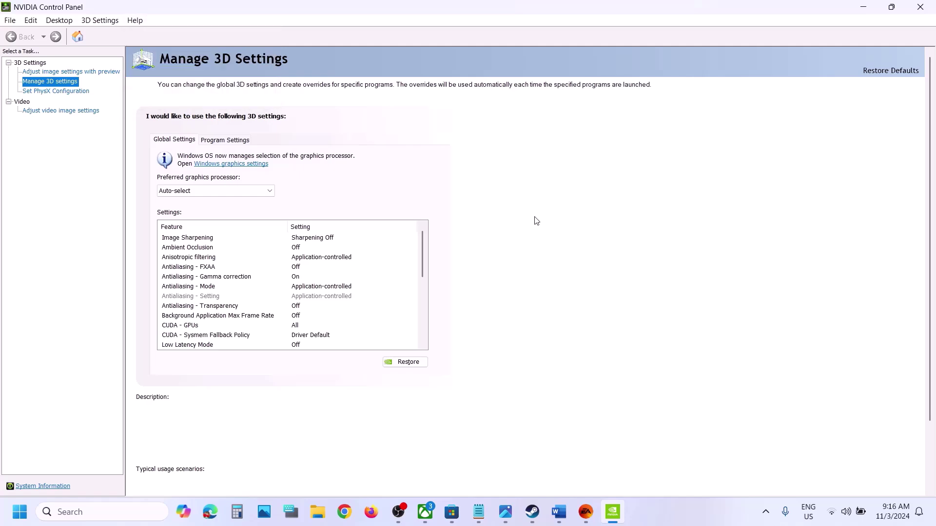
Switch to the Word document and highlight "content of shader_cache folder" in Step 4.
click(558, 512)
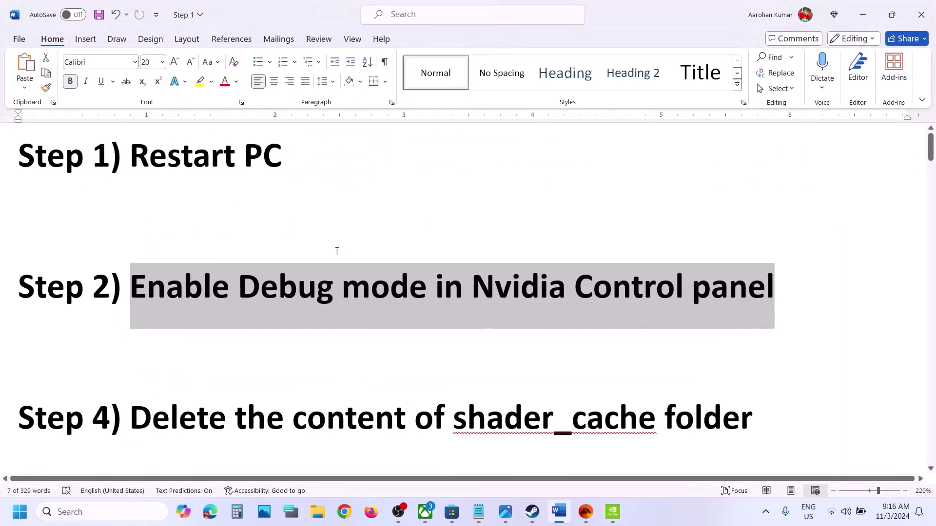
scroll(335, 251, down, 2)
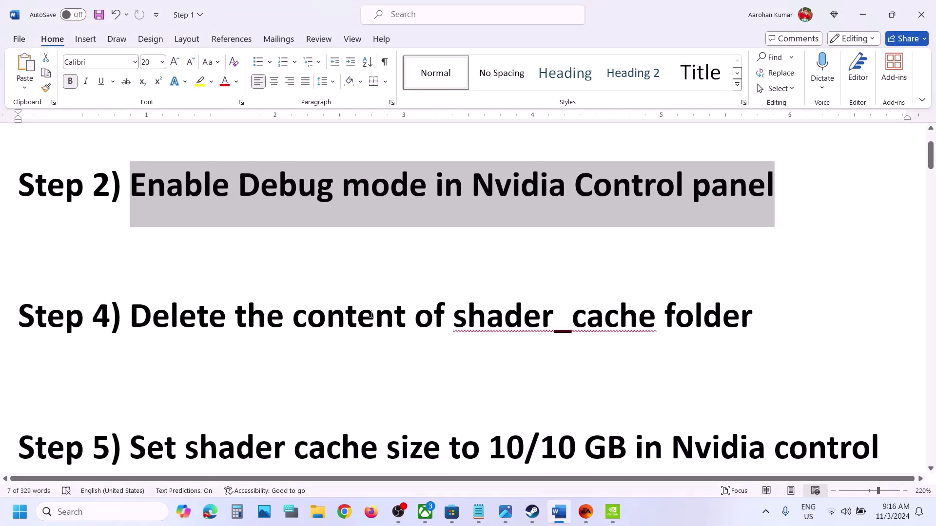
drag(370, 315, 753, 317)
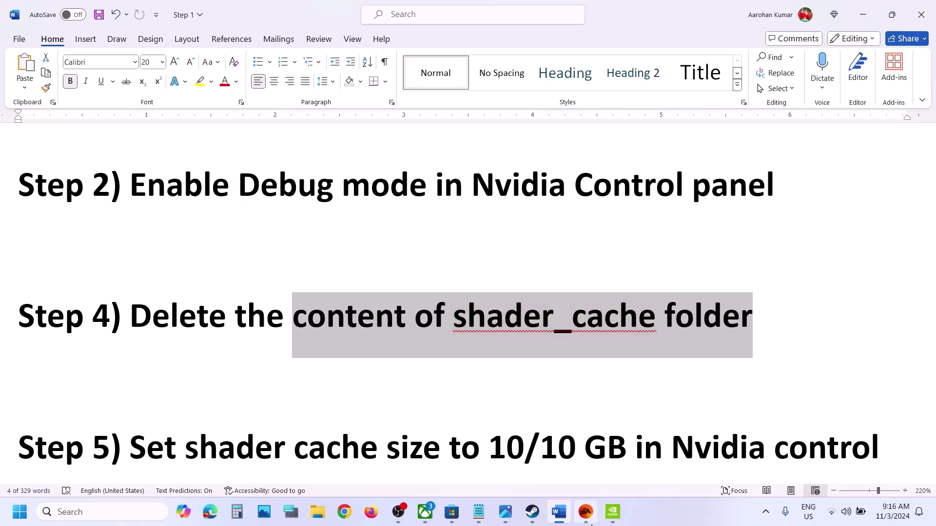
Switch to Steam and show the management options for Dragon Age The Veilguard, including browsing local files.
mouse_move(586, 523)
click(533, 512)
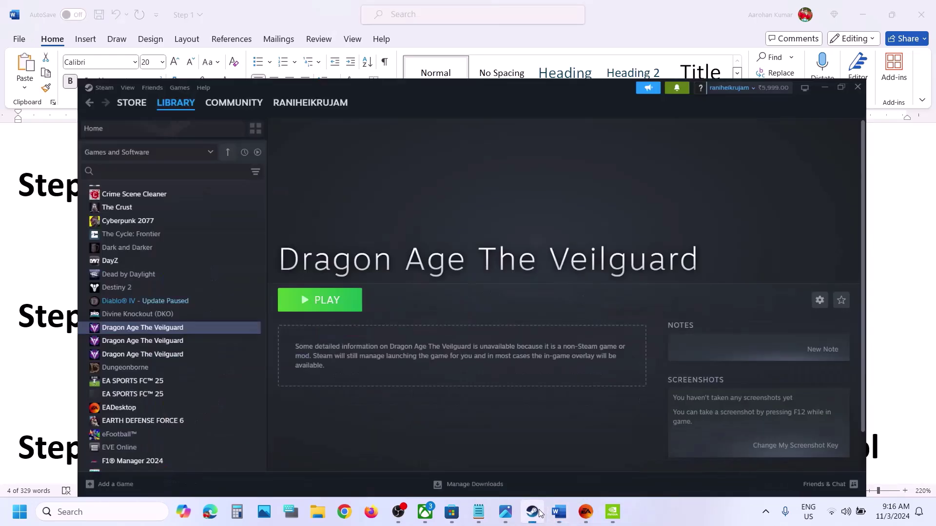
right_click(123, 298)
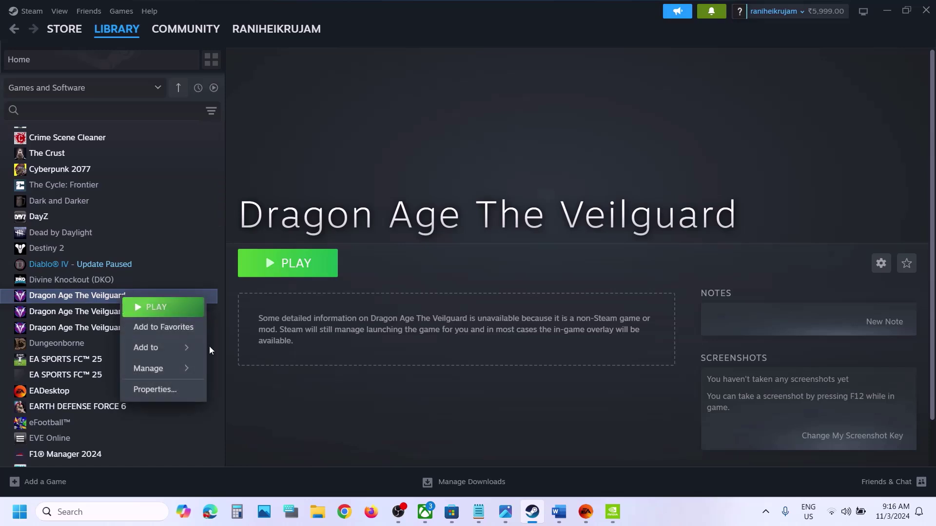
mouse_move(183, 368)
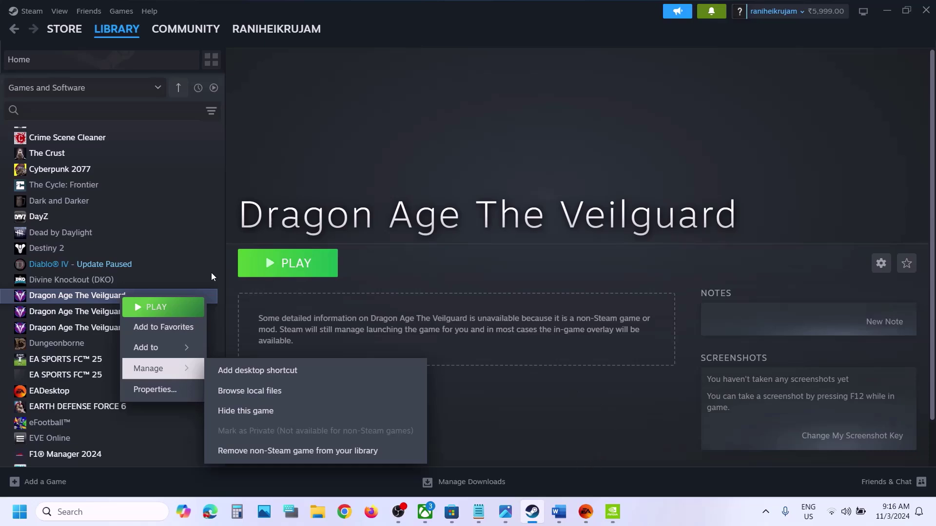
Switch to the EA app and open the install folder of Dragon Age: The Veilguard from its properties.
click(585, 512)
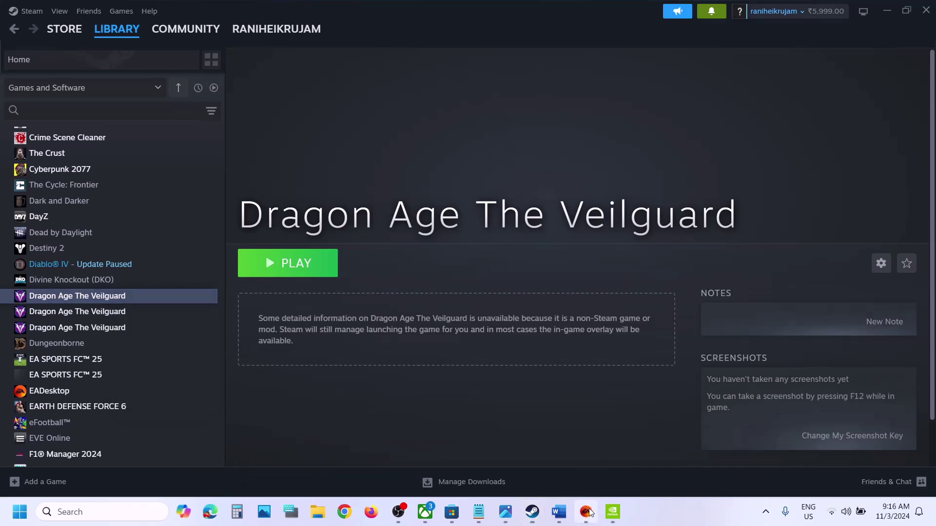
click(463, 328)
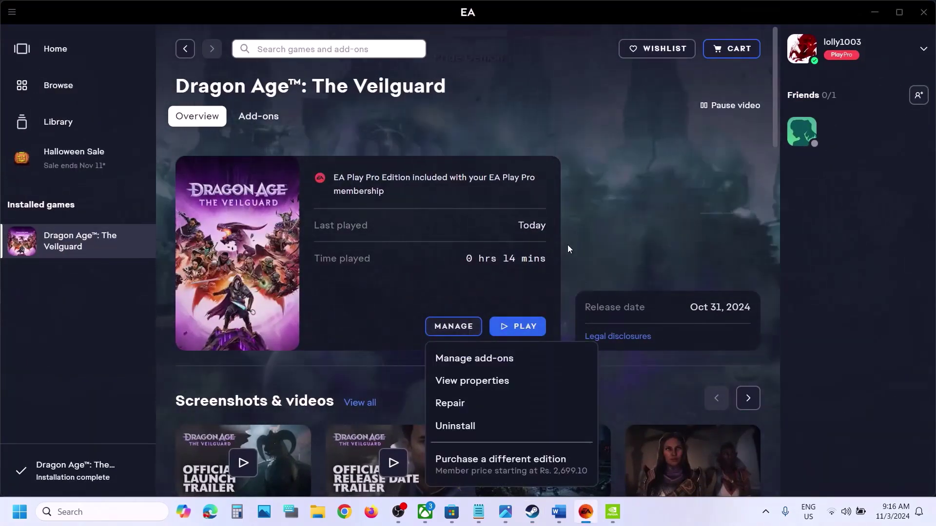
click(502, 381)
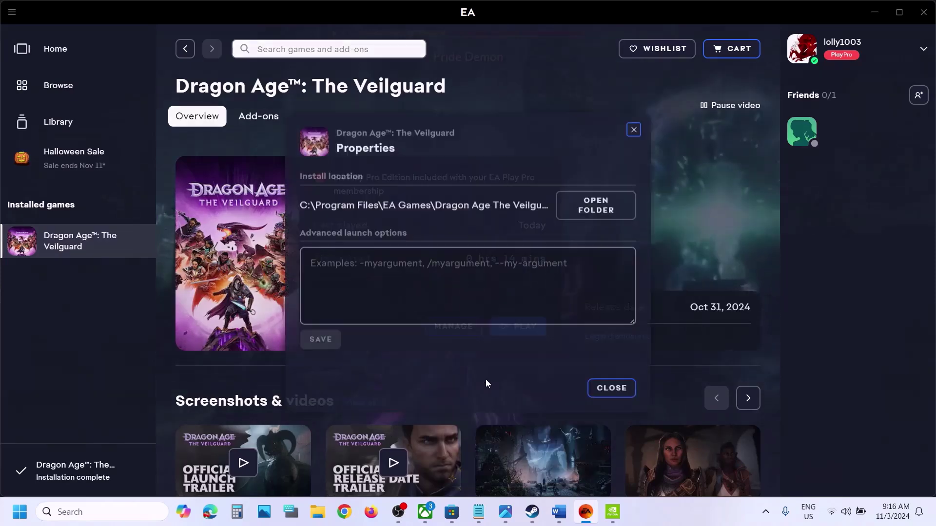
click(607, 211)
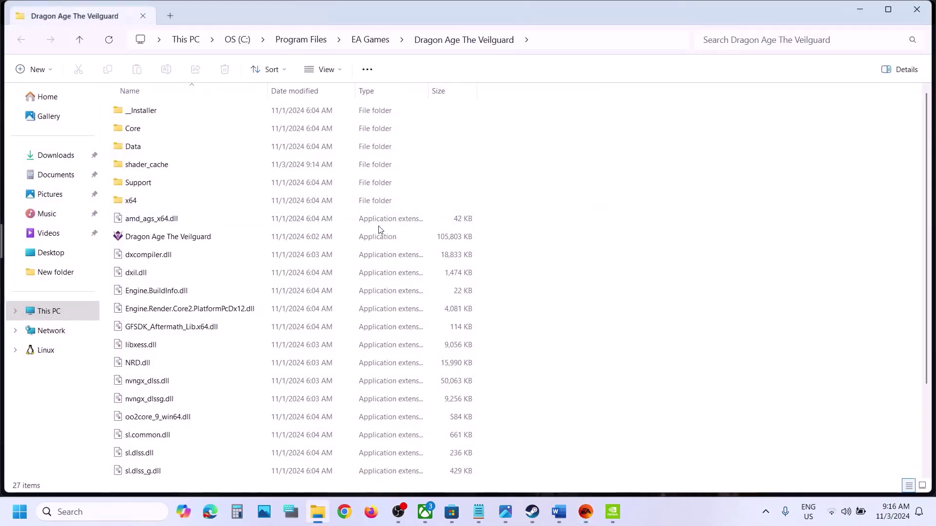
Back up the game's shader_cache folder by copying it to the desktop.
click(165, 167)
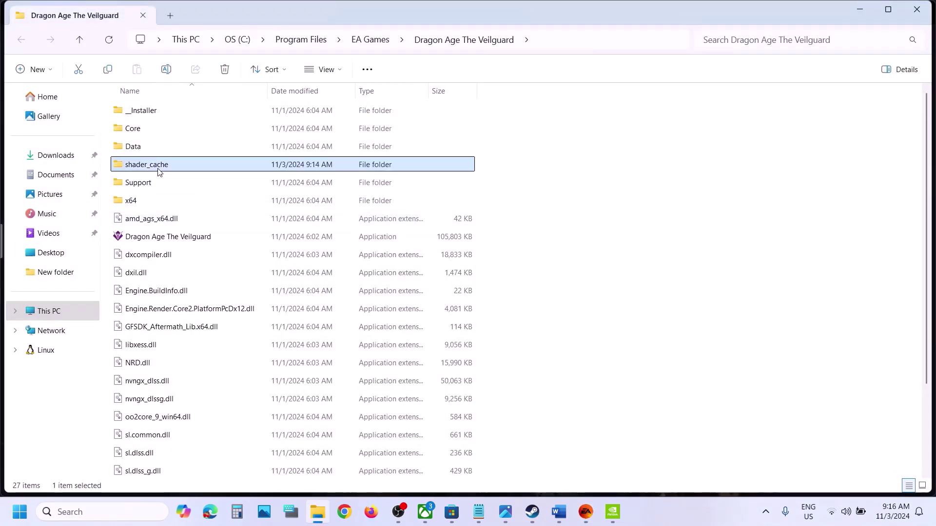
double_click(176, 166)
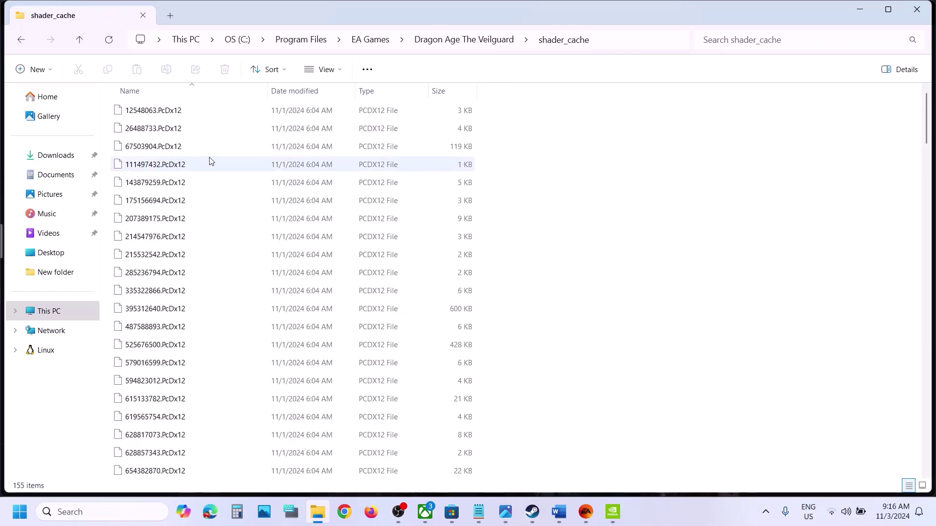
click(76, 43)
right_click(151, 168)
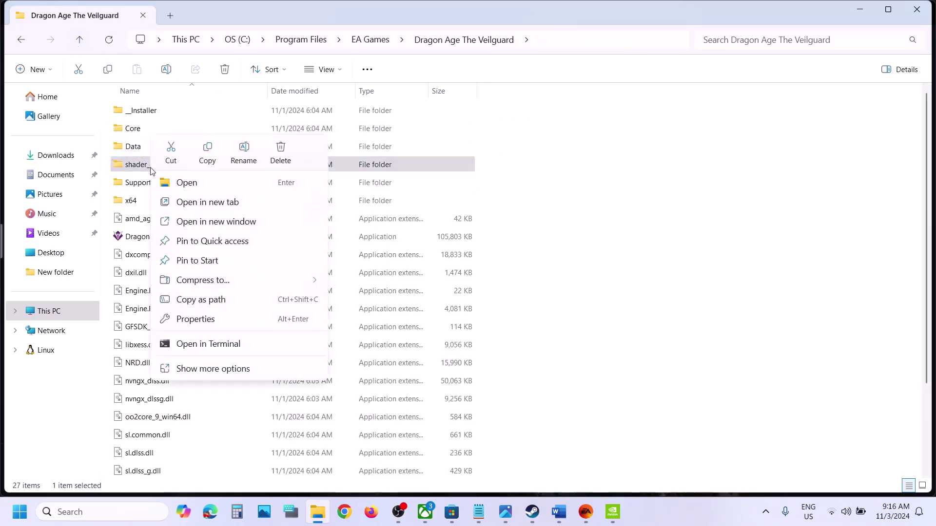
click(206, 157)
key(super+d)
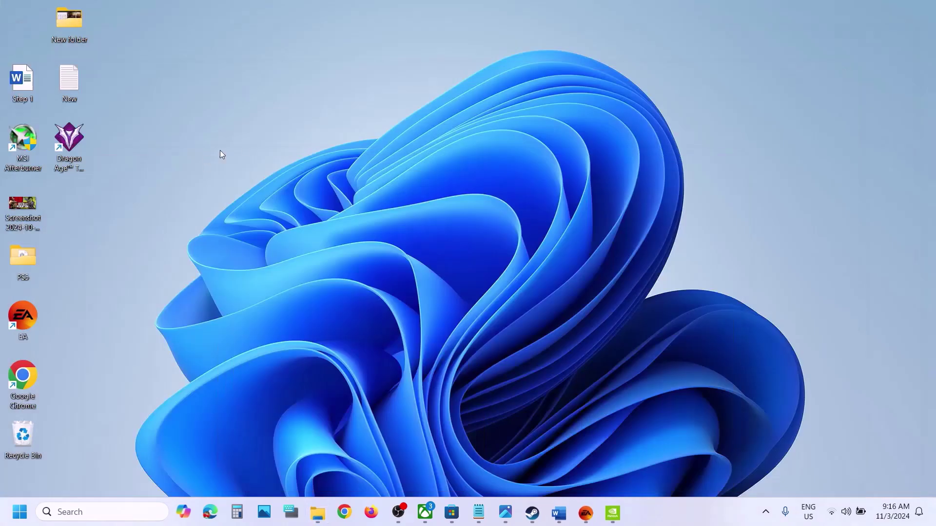
key(ctrl+v)
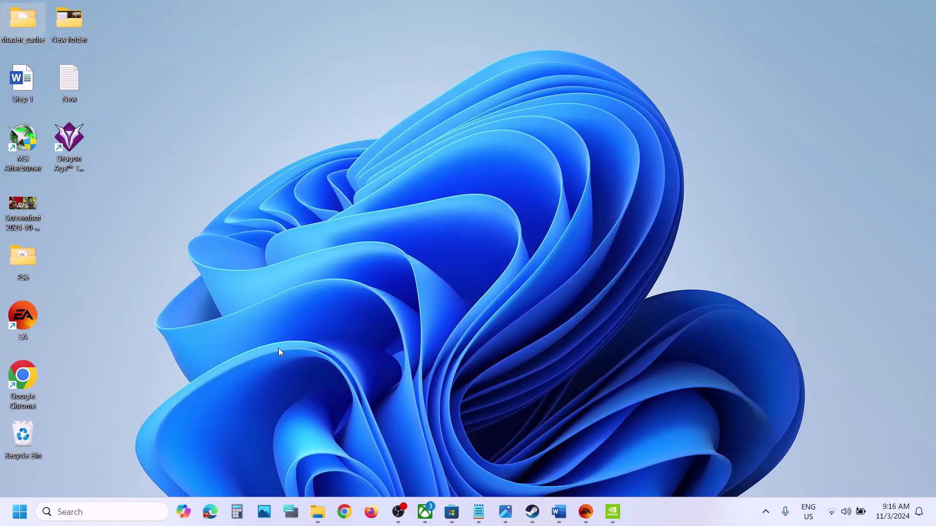
Delete all files inside the game's shader_cache folder, granting administrator permission for all current items.
click(317, 512)
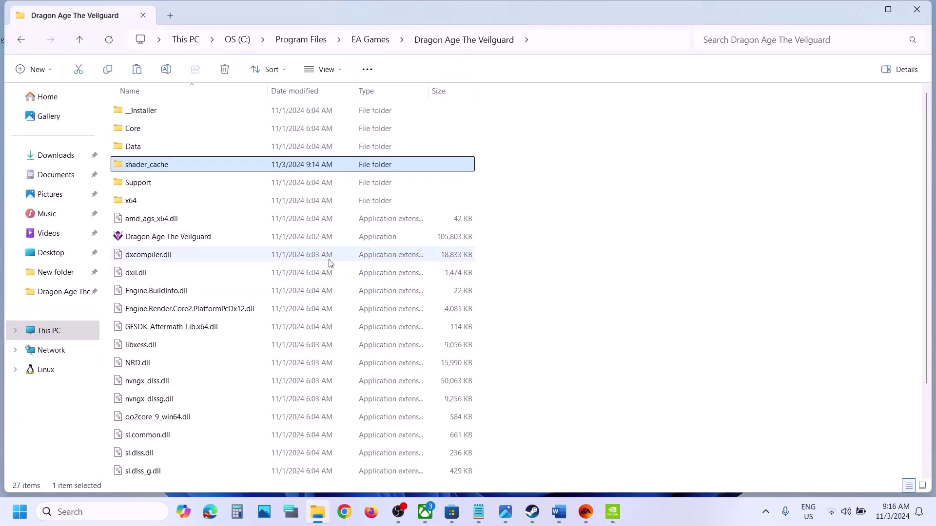
double_click(168, 166)
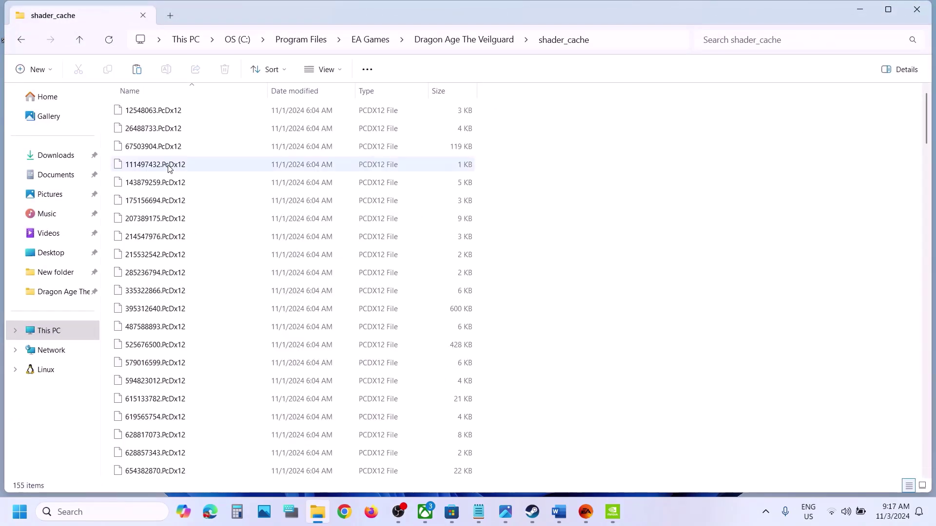
key(ctrl+a)
right_click(230, 149)
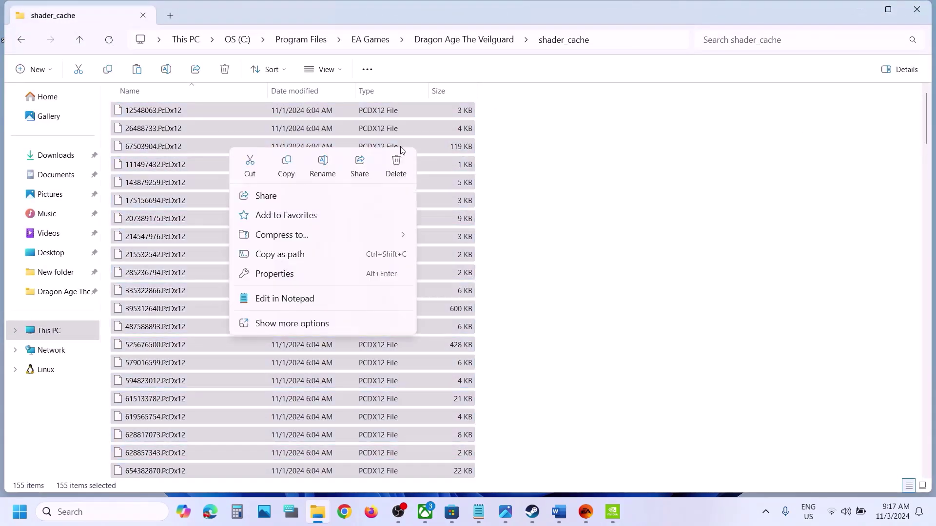
click(399, 163)
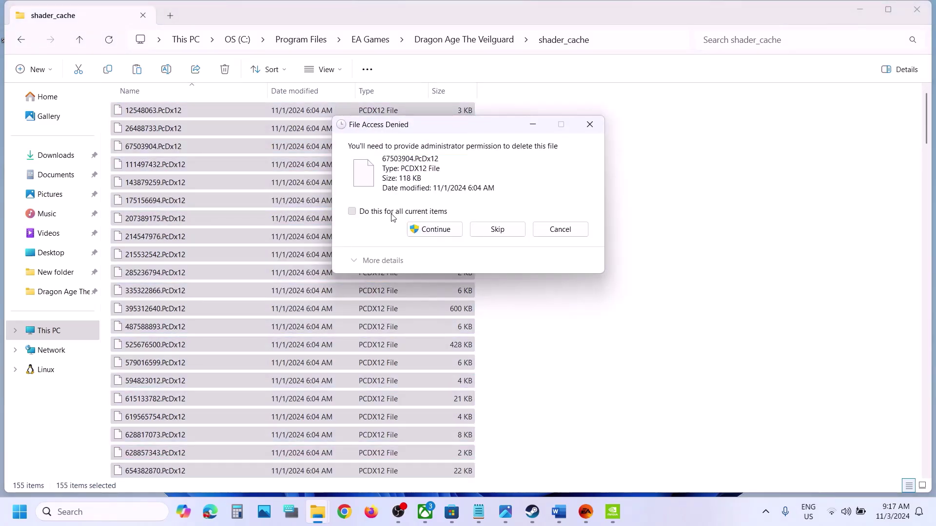
click(393, 216)
click(434, 229)
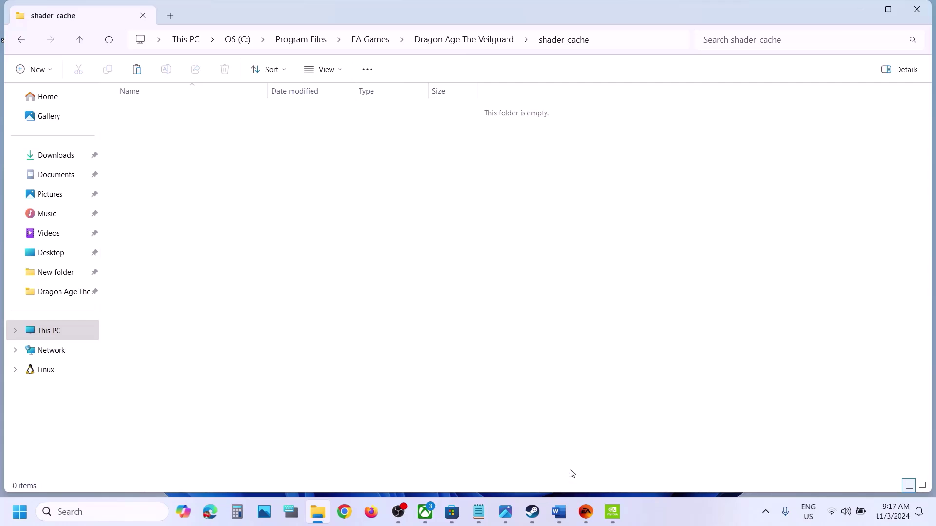
Inspect the desktop backup of shader_cache, select all its files, and return to the game's own shader_cache folder.
key(super+d)
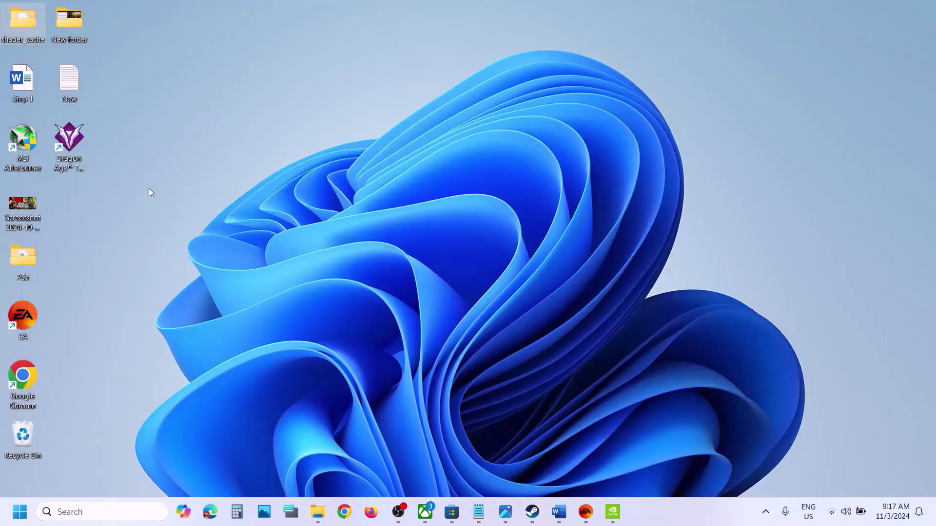
double_click(28, 13)
click(923, 7)
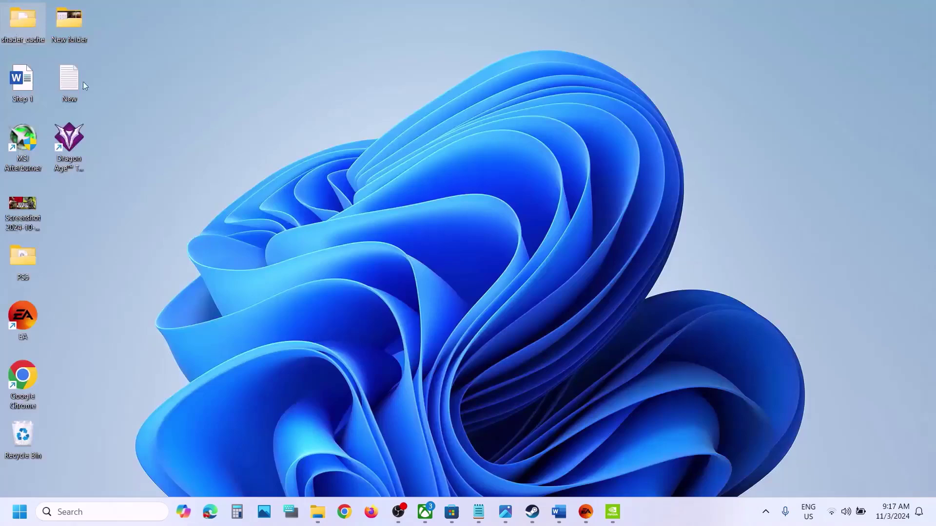
double_click(23, 34)
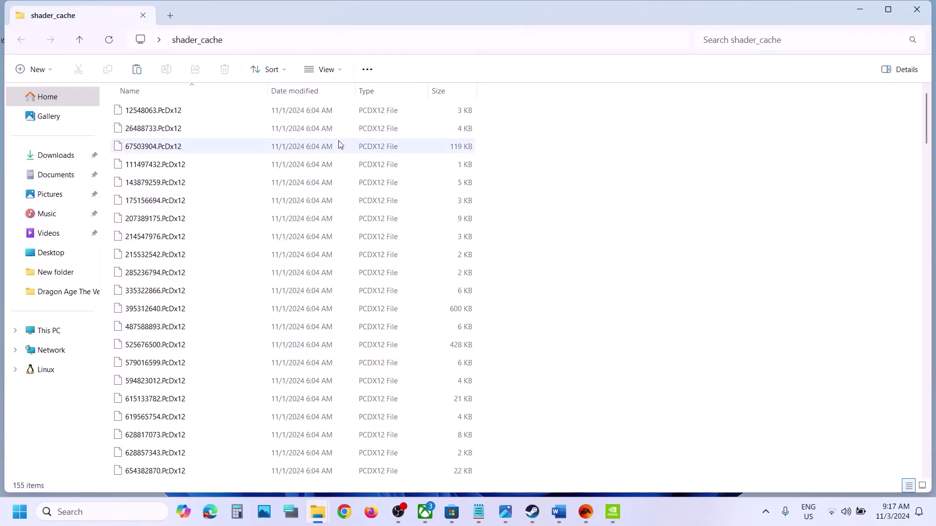
key(ctrl+a)
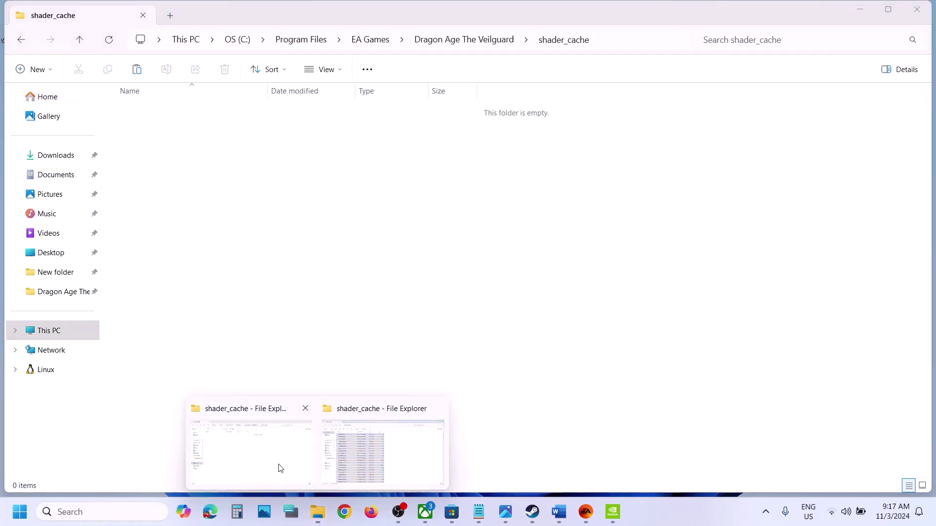
click(278, 466)
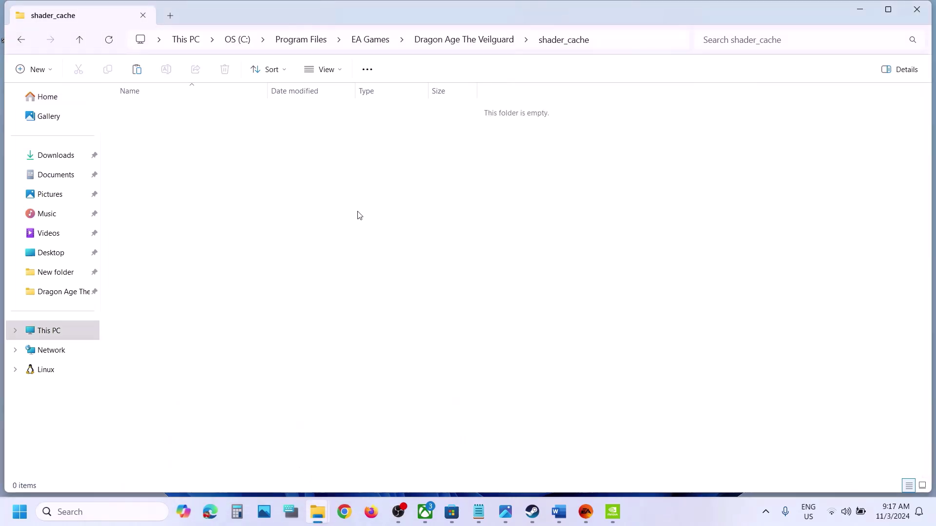
Switch to the Word document and highlight "Set shader cache size to 10/10 GB" in Step 5.
click(586, 512)
click(569, 518)
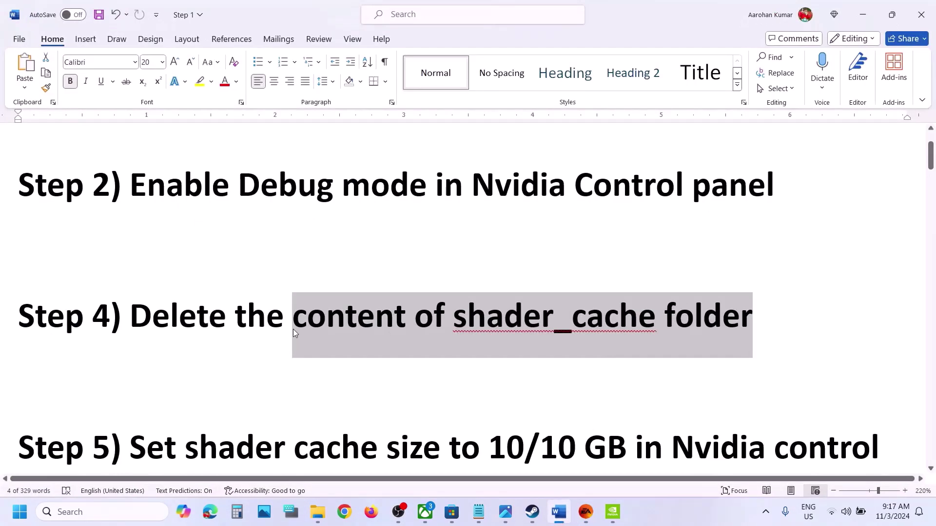
scroll(294, 329, down, 2)
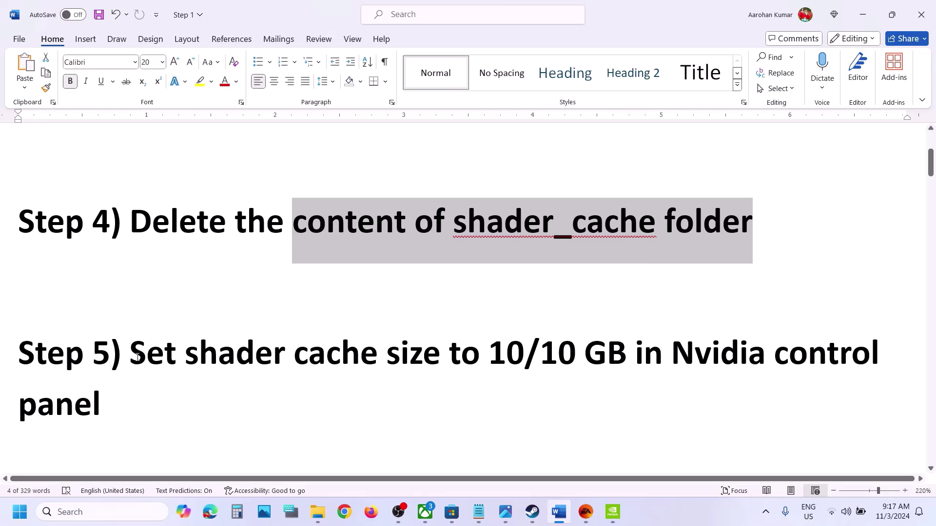
drag(131, 357, 604, 380)
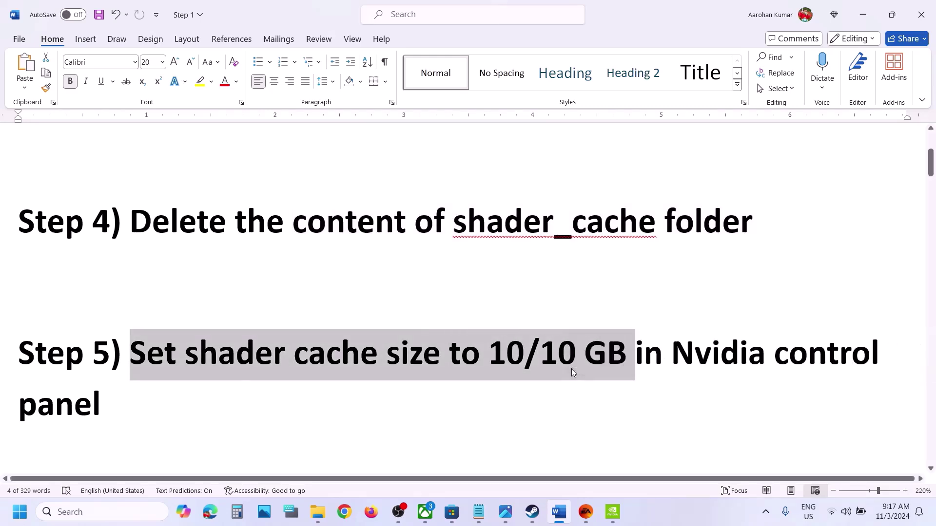
Change the shader cache size in Step 5 of the document to read "10/100 GB".
click(573, 366)
text(0)
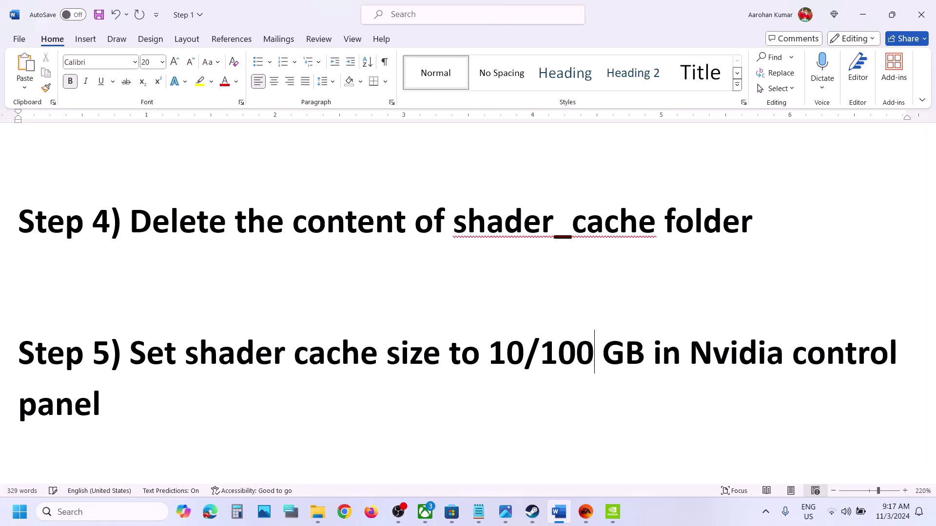
Switch to NVIDIA Control Panel and set Shader Cache Size to 10 GB in the global 3D settings.
click(613, 511)
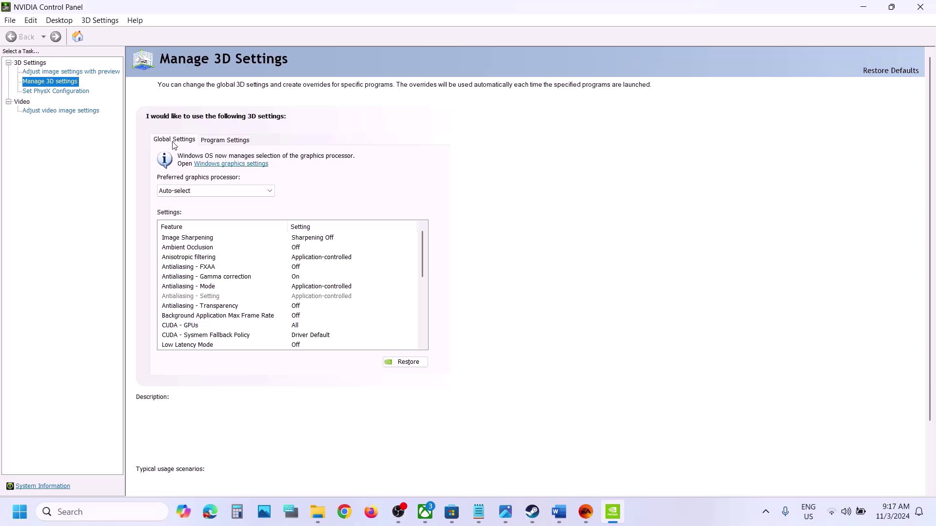
click(189, 316)
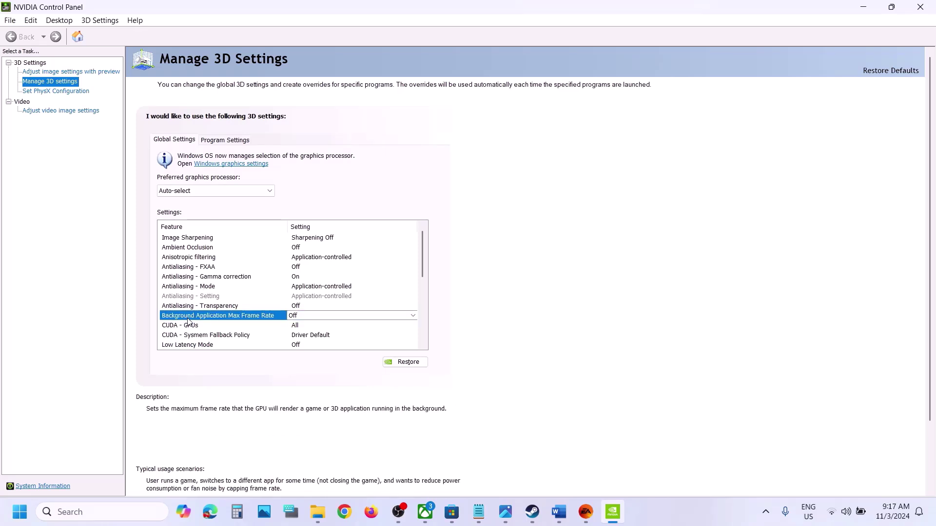
scroll(422, 267, down, 2)
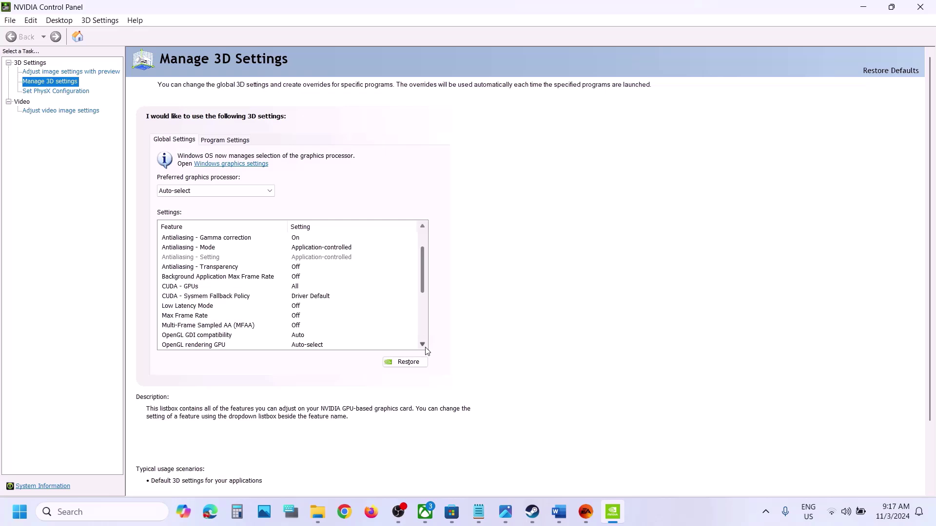
click(220, 344)
scroll(244, 322, down, 3)
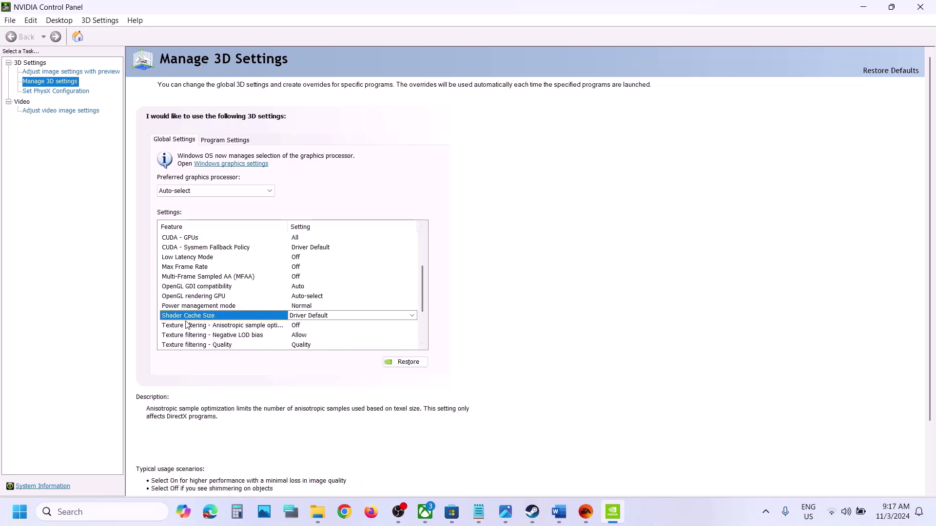
click(357, 317)
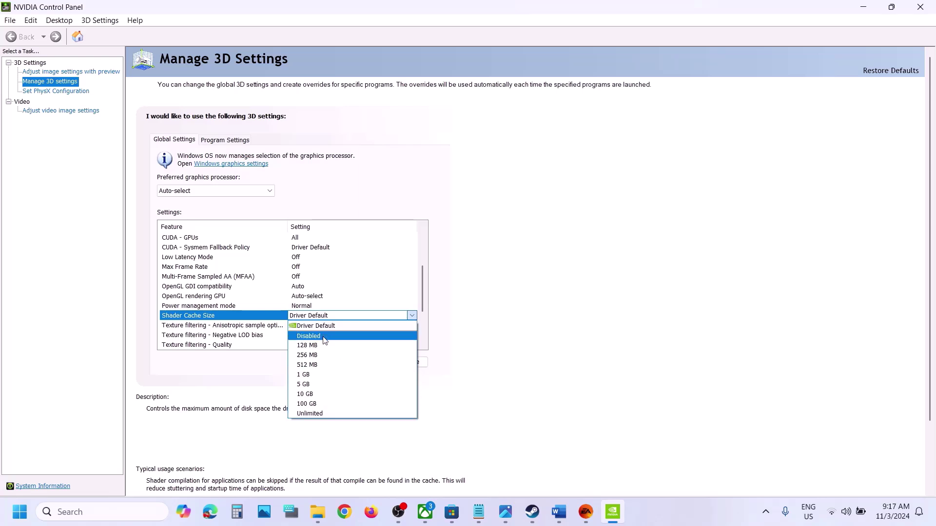
click(313, 394)
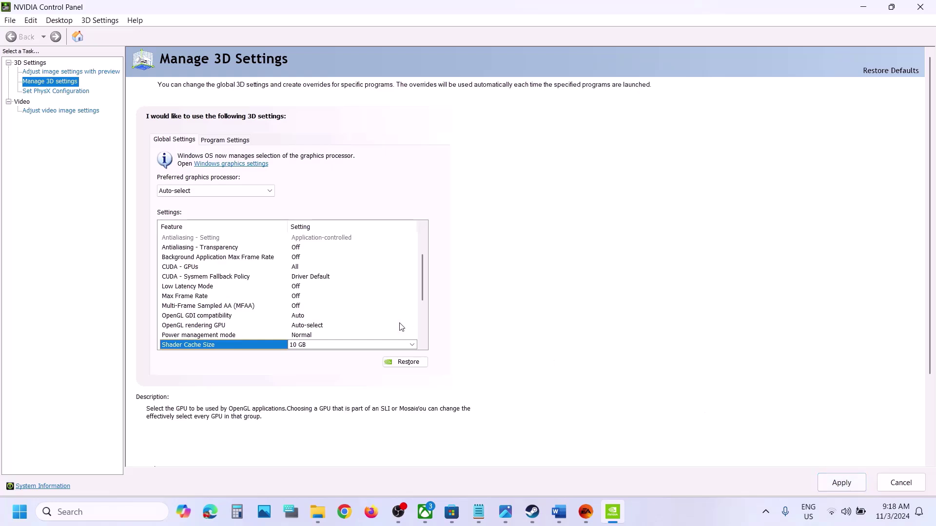
Set Shader Cache Size to 100 GB and apply the change.
click(412, 345)
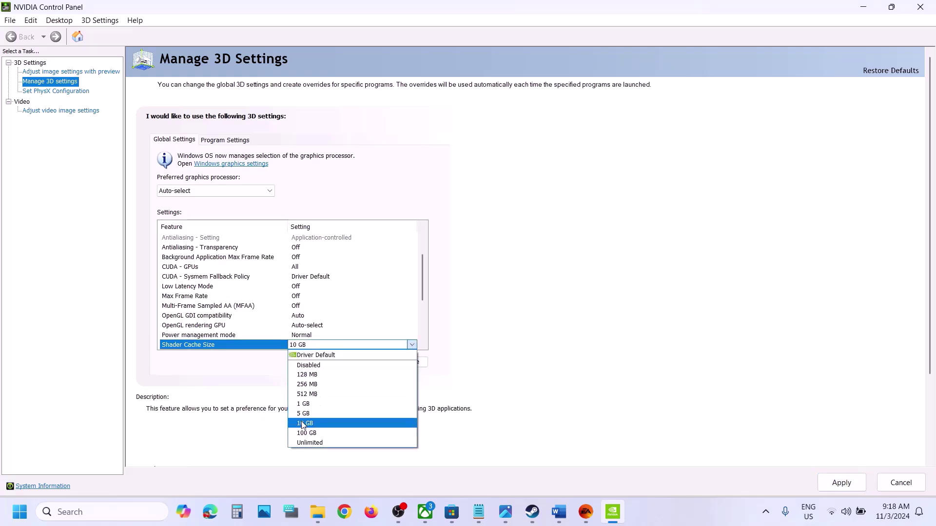
click(302, 433)
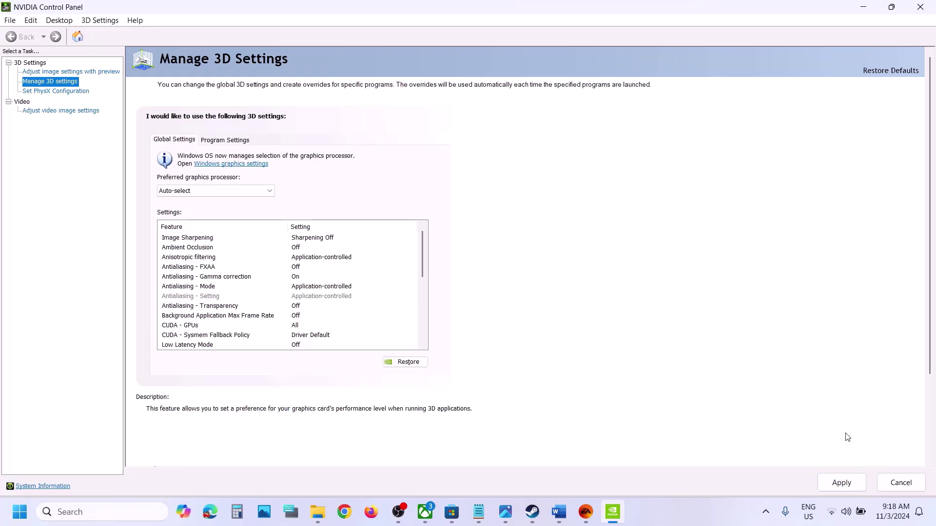
click(844, 489)
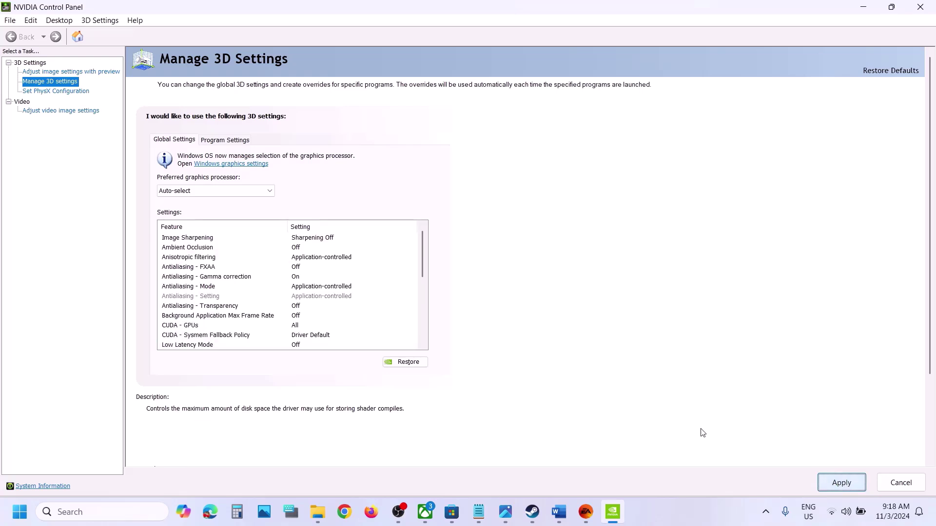
Switch through Steam and the EA app back to the Word document and highlight "Update system BIOS" in Step 6.
click(532, 512)
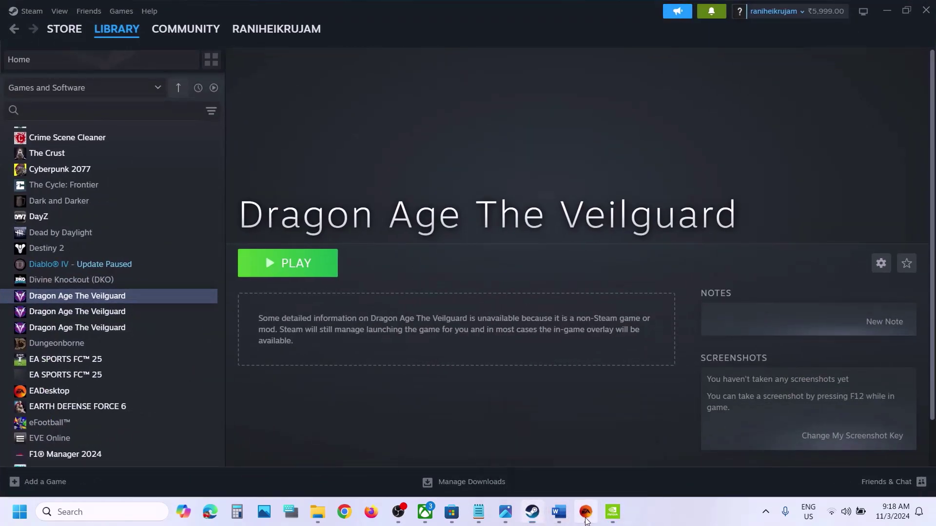
click(585, 512)
click(559, 512)
scroll(312, 334, down, 5)
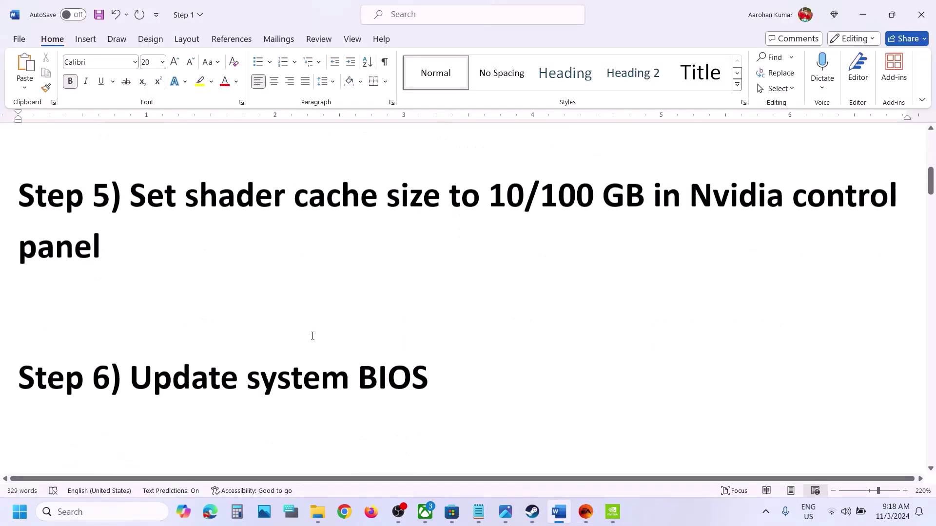
drag(148, 303, 476, 285)
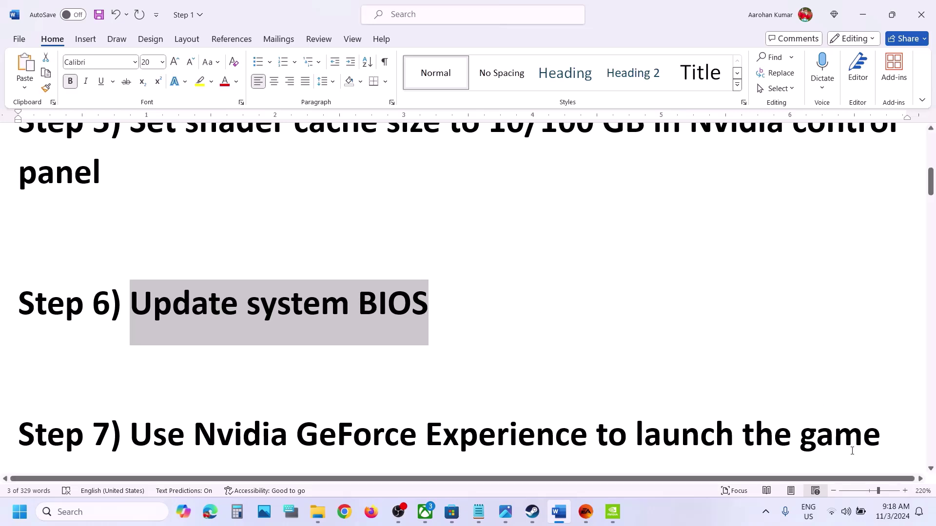
Check the laptop's battery charging status and return to the document.
click(860, 513)
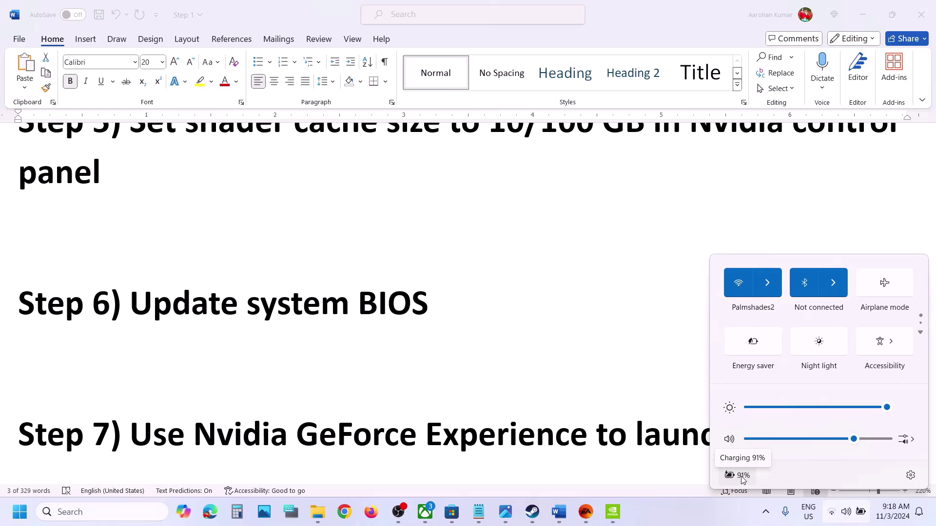
click(253, 335)
Highlight "Nvidia GeForce Experience to launch the game" in Step 7 for reading, and clear the selection.
scroll(252, 335, down, 1)
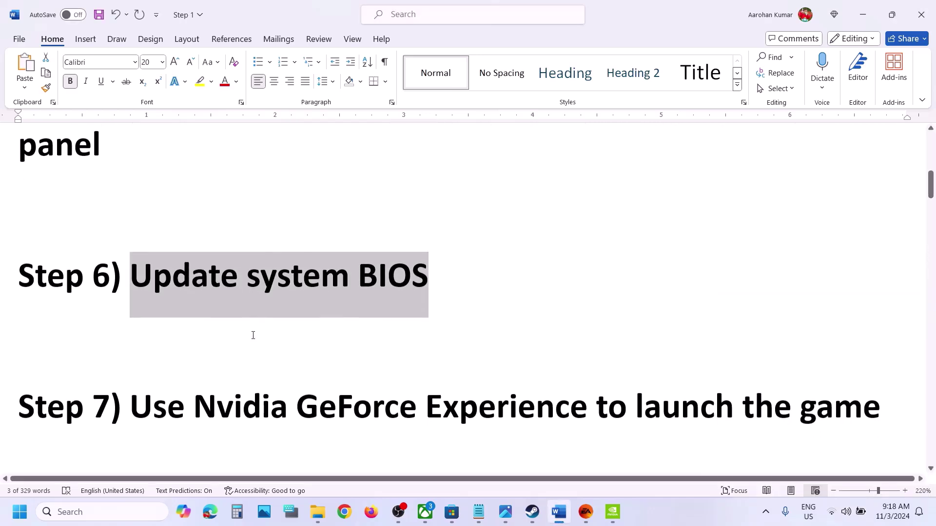
scroll(253, 335, down, 1)
drag(198, 349, 626, 397)
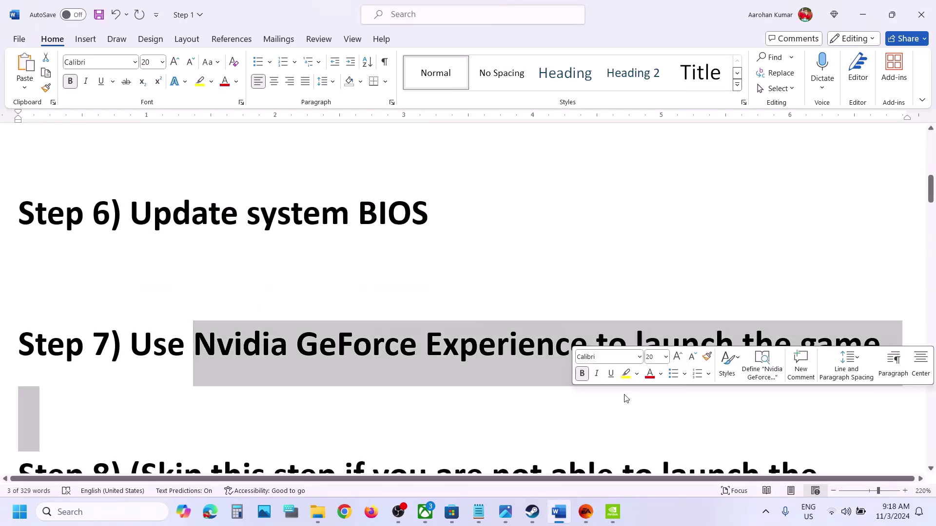
click(548, 368)
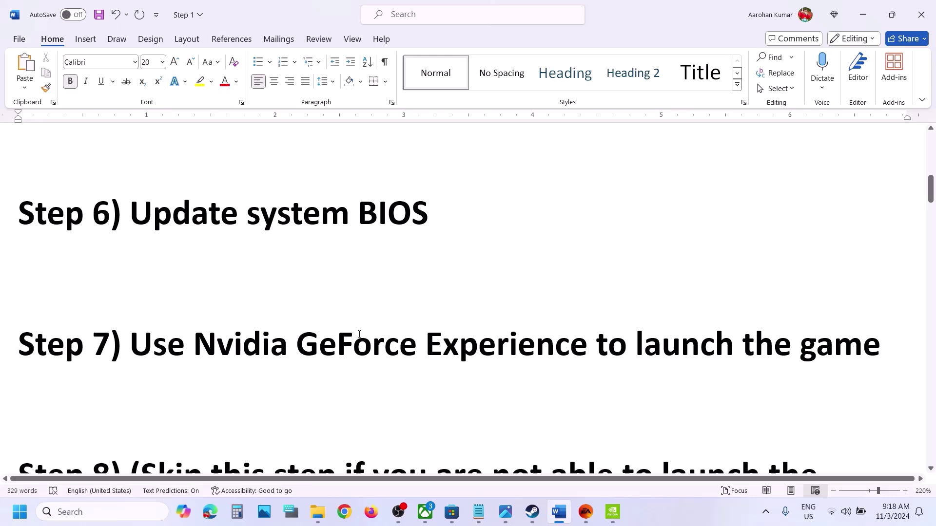
Copy the word "GeForce" from Step 7, search Windows for it and open the GeForce Experience app.
double_click(362, 334)
key(ctrl+c)
click(118, 512)
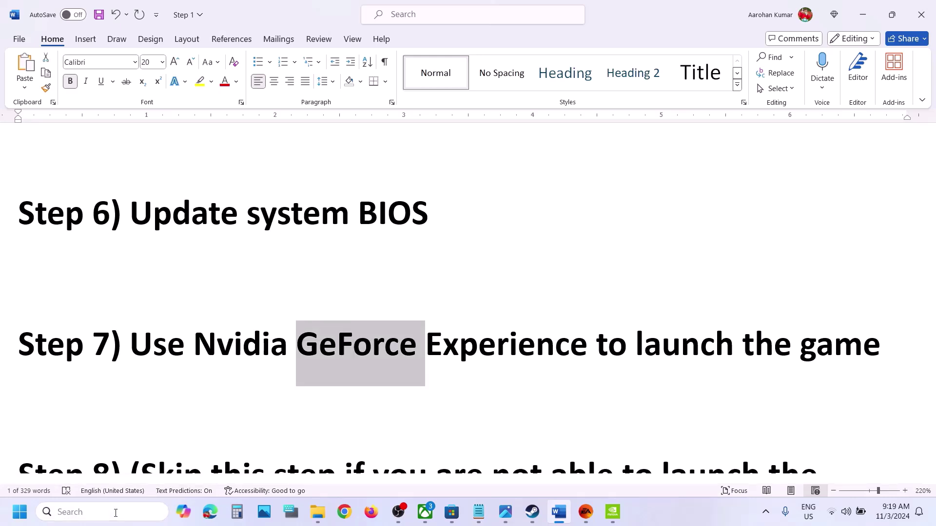
key(ctrl+v)
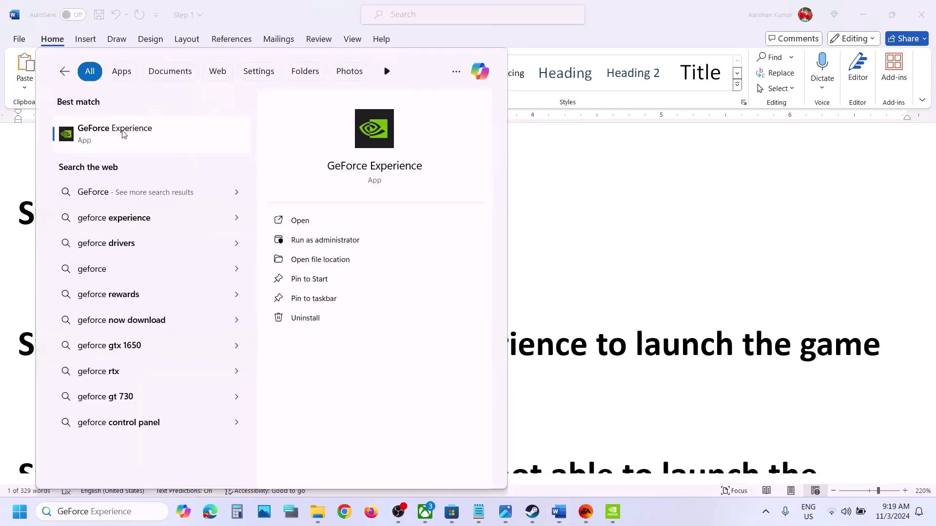
click(123, 134)
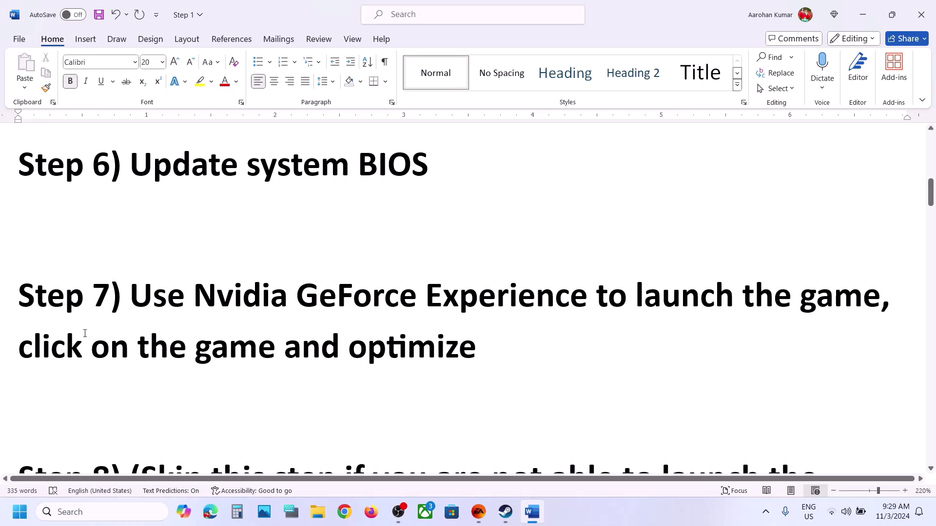
Highlight "click on the game and optimize" in Step 7 and the opening lines of Step 8 in the Word document.
drag(19, 347, 458, 351)
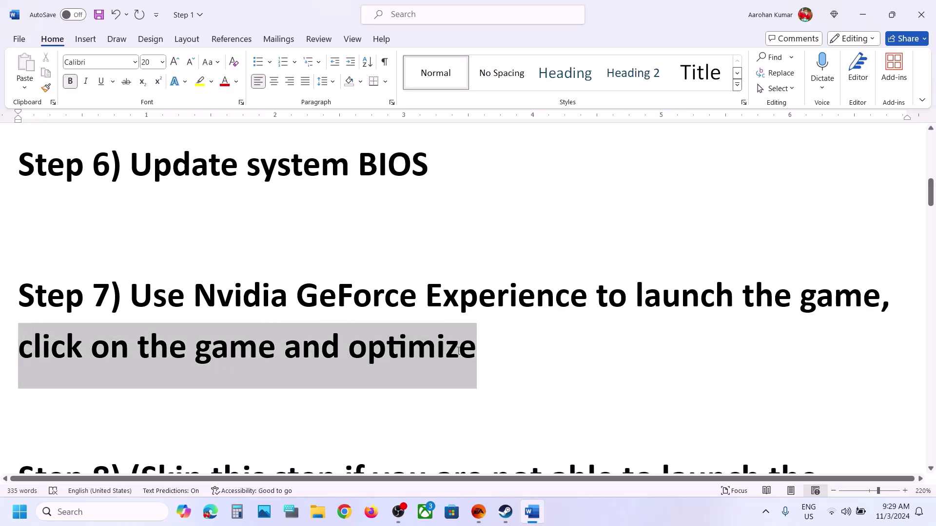
click(458, 351)
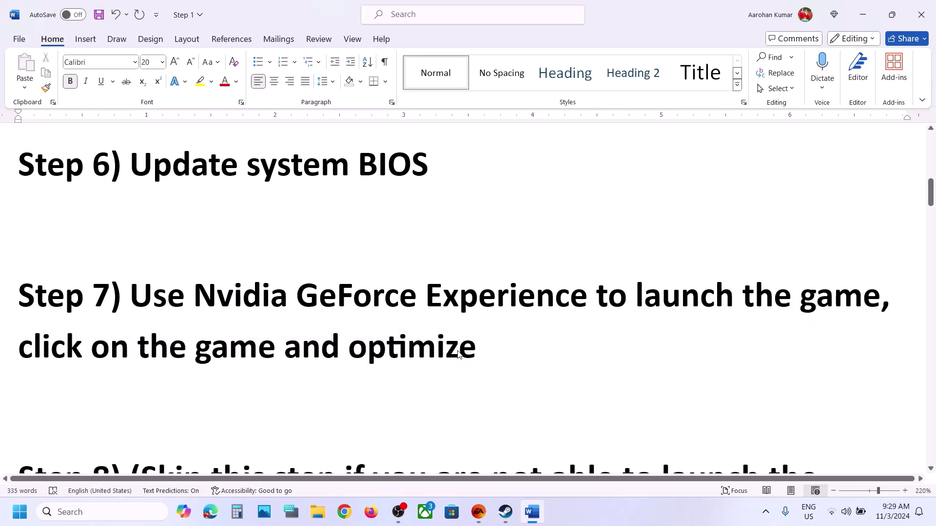
scroll(458, 352, down, 5)
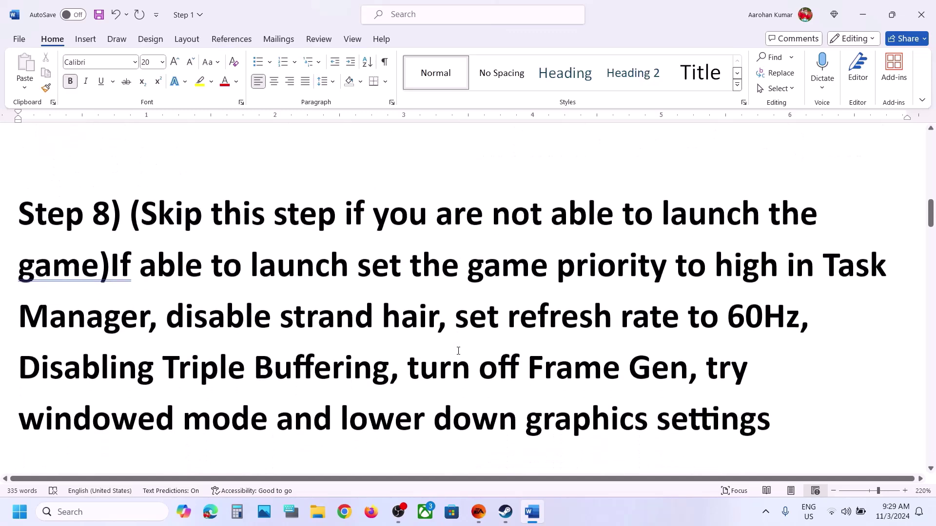
drag(146, 215, 556, 268)
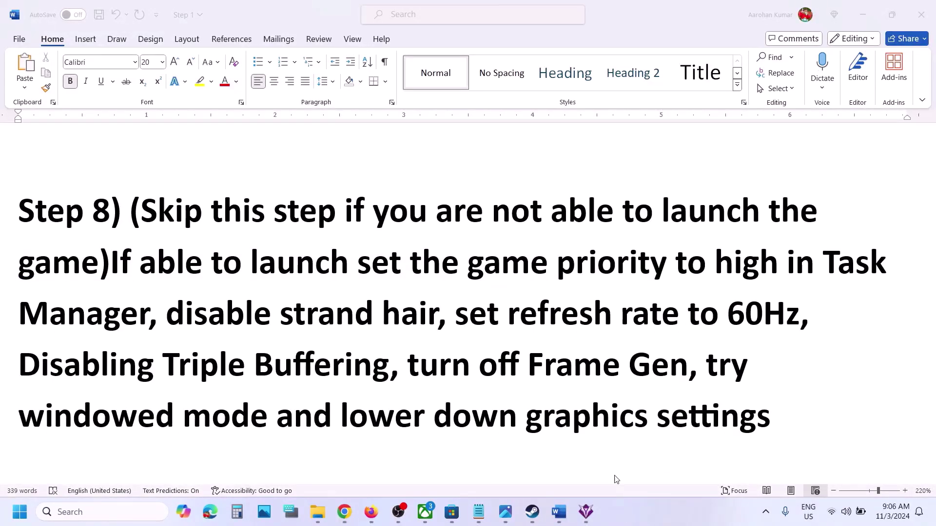
Open Task Manager's detailed process list and jump to the processes starting with D.
right_click(18, 520)
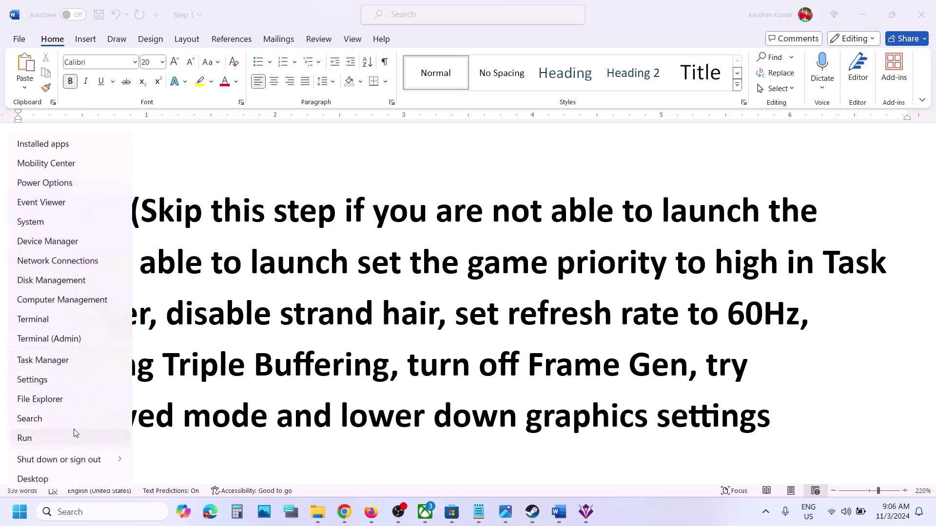
click(43, 360)
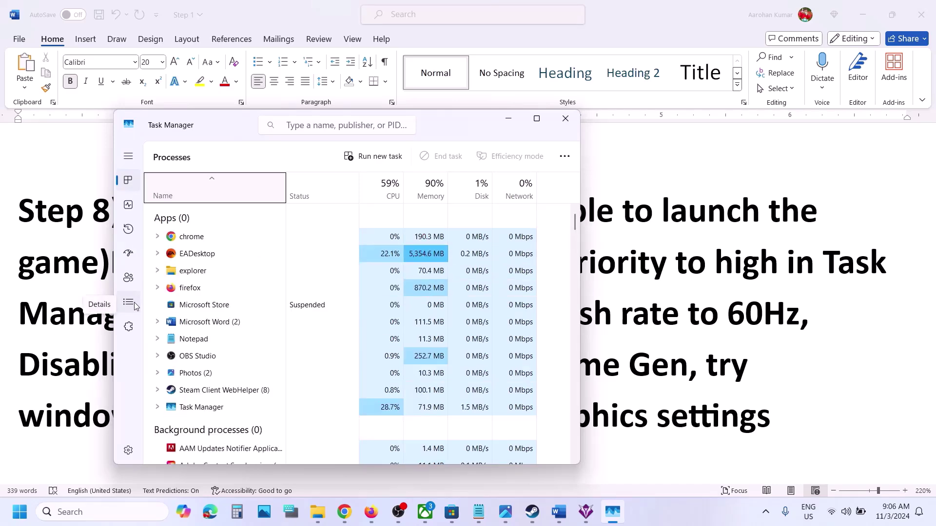
click(128, 303)
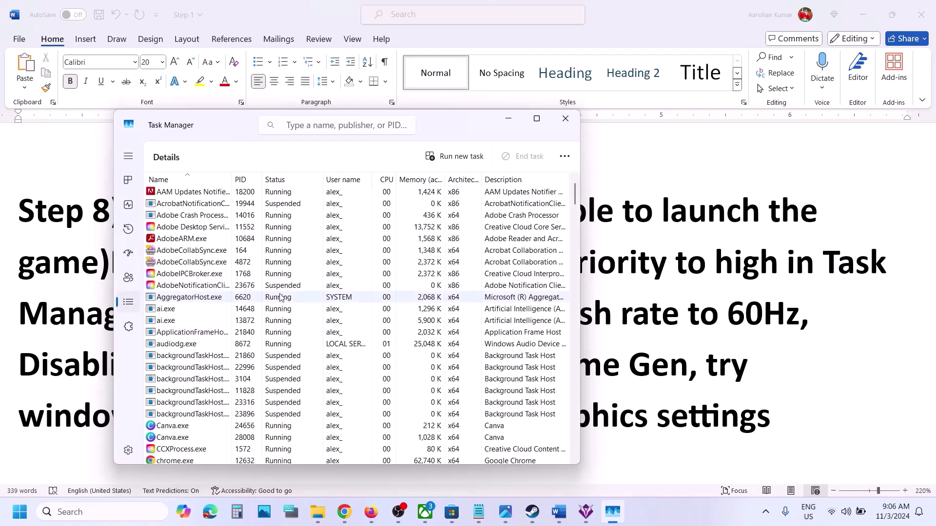
click(214, 356)
key(d)
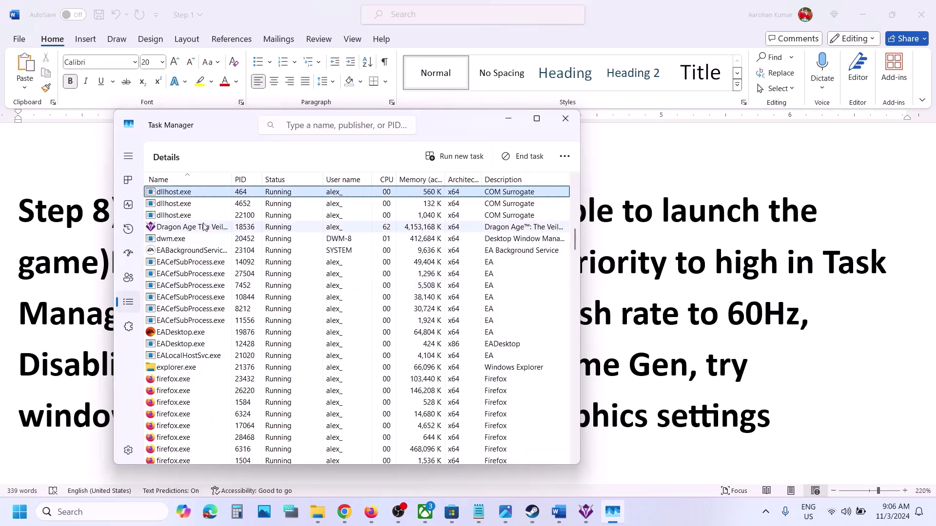
Set the priority of the Dragon Age The Veilguard.exe process to High and confirm the change.
click(203, 228)
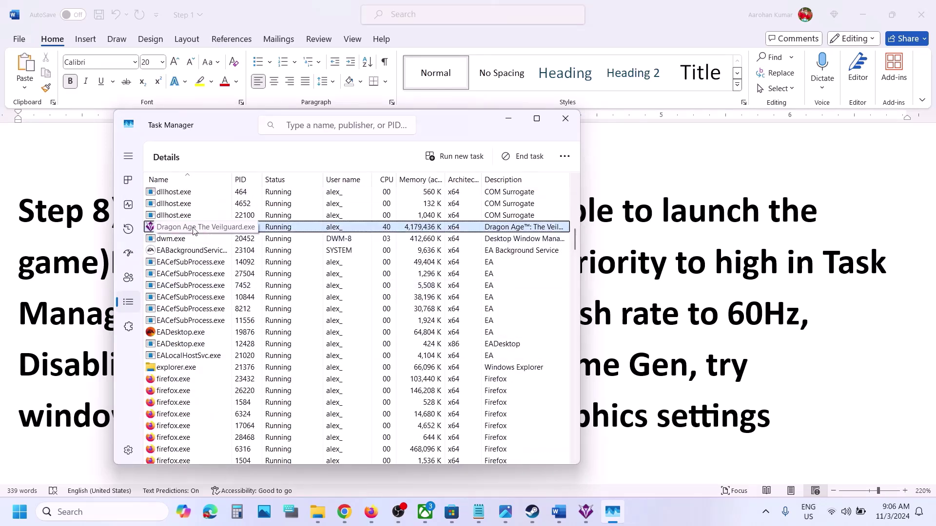
right_click(172, 229)
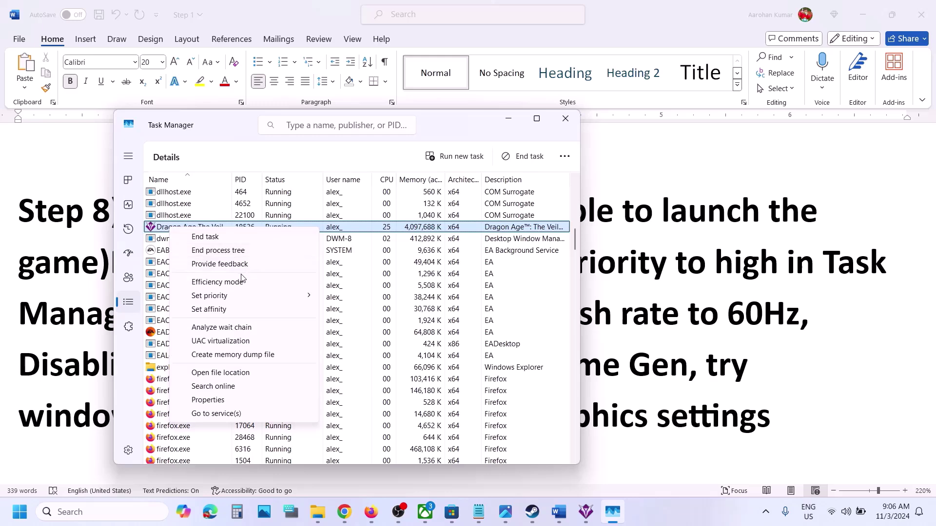
mouse_move(231, 299)
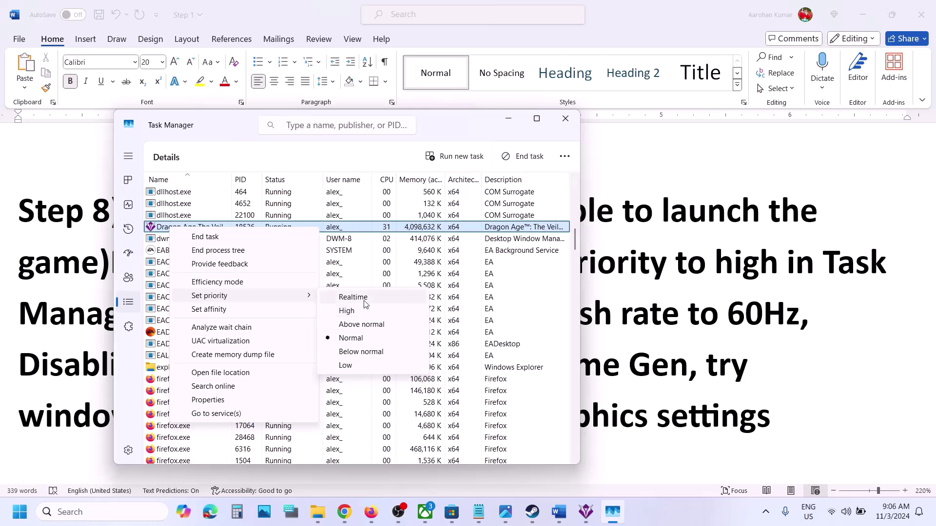
click(352, 312)
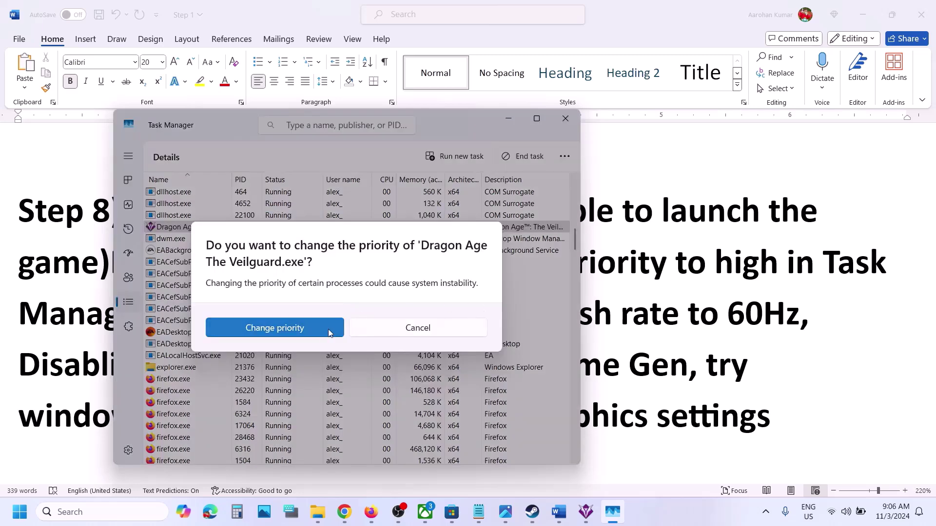
click(301, 333)
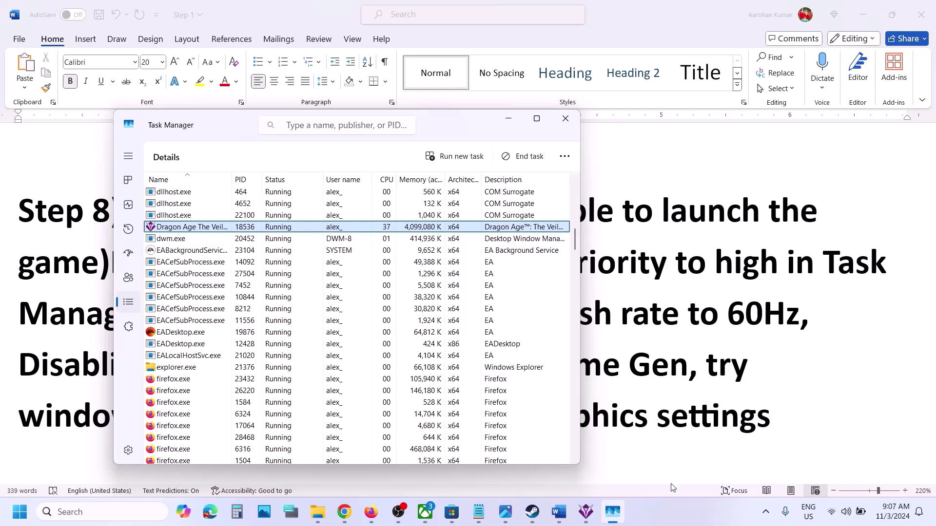
Return to the Word document and highlight "disable strand hair" in Step 8.
key(alt+Tab)
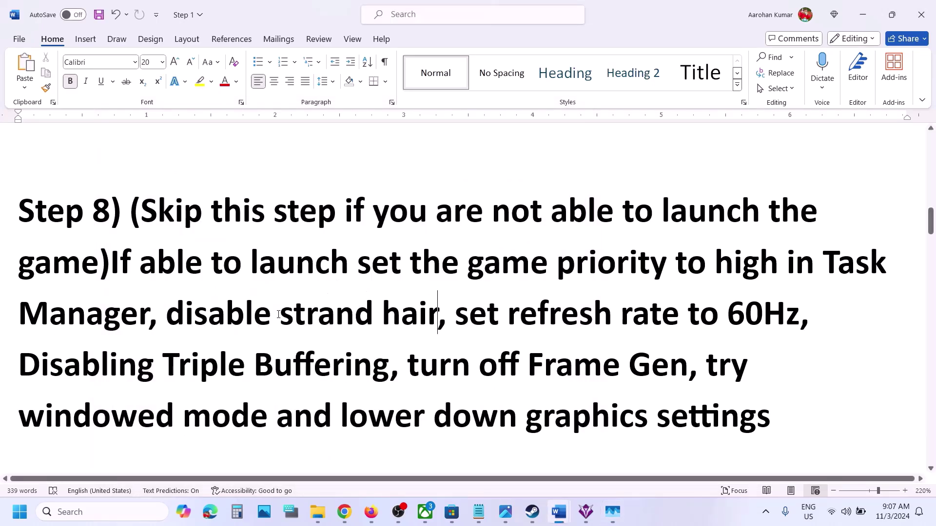
drag(165, 318, 437, 317)
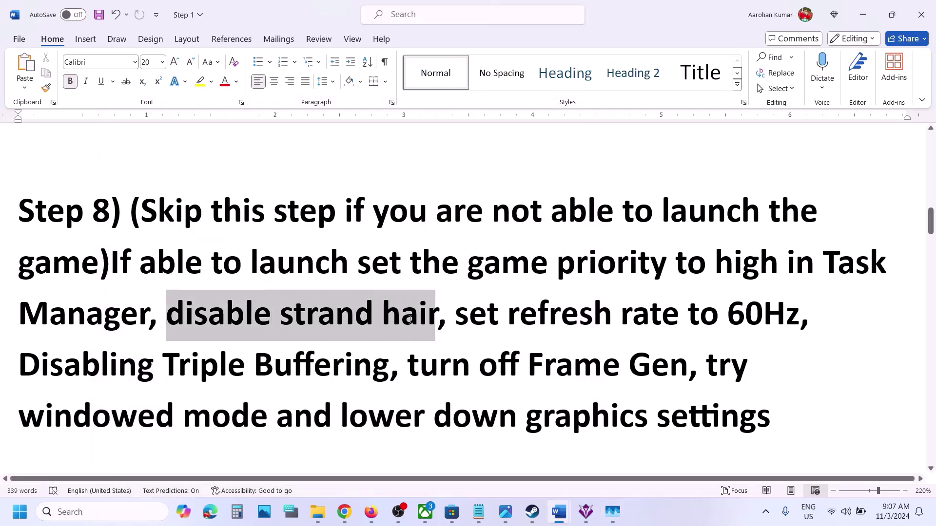
Switch to Dragon Age: The Veilguard and locate the Strand Hair option under Geometry in the graphics settings.
click(589, 515)
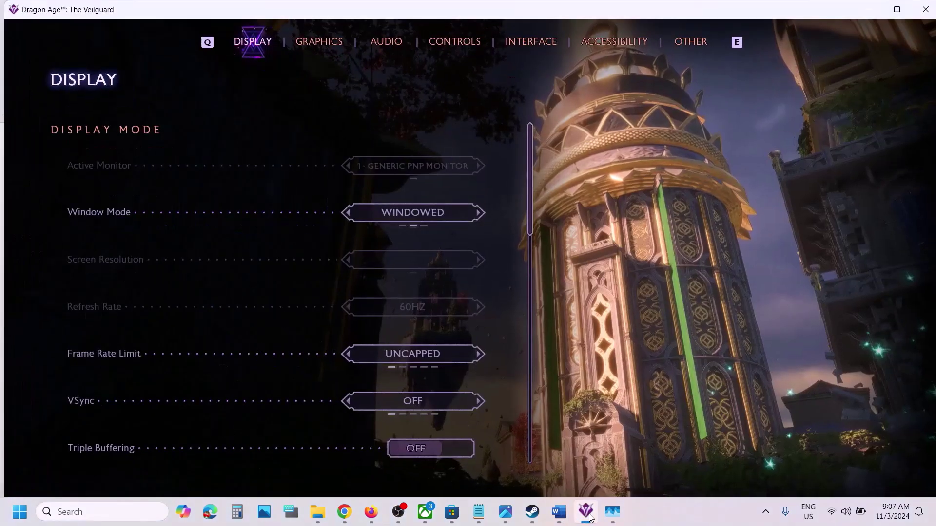
click(330, 51)
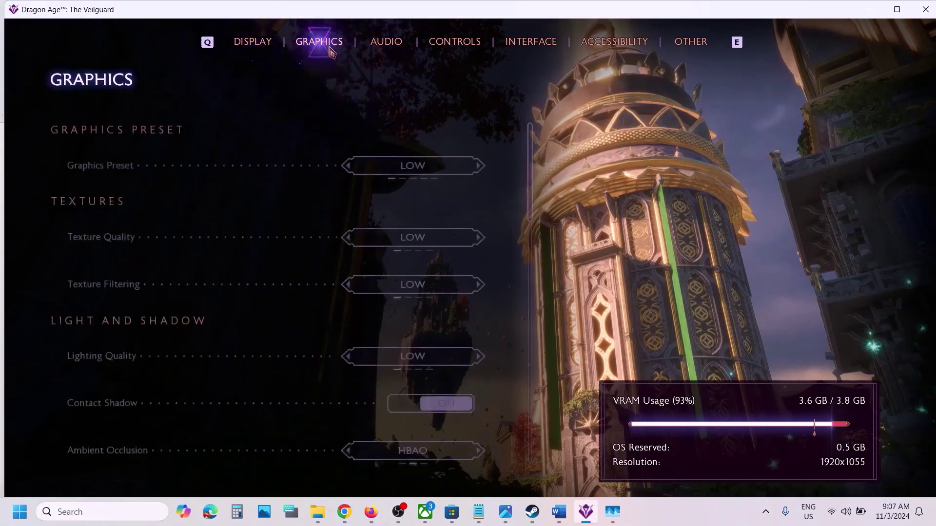
scroll(294, 349, down, 4)
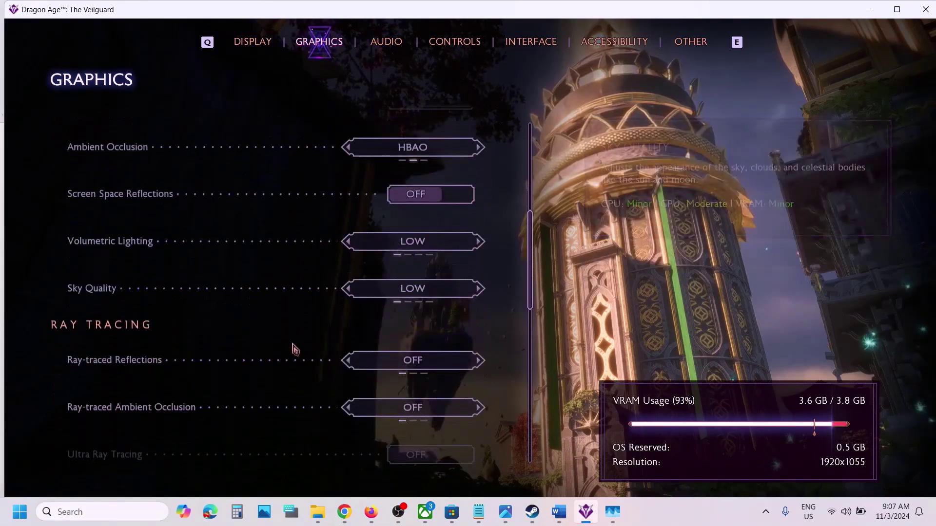
scroll(294, 350, down, 5)
scroll(294, 349, down, 2)
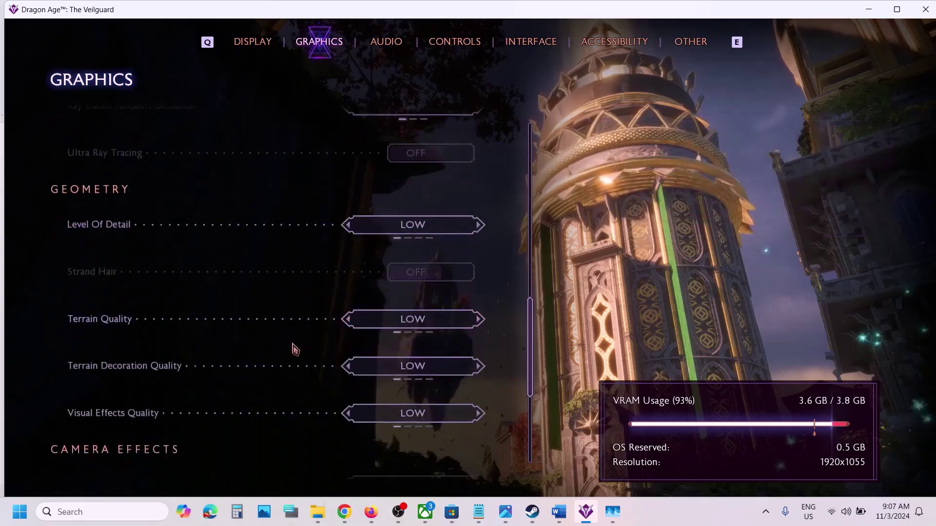
mouse_move(151, 285)
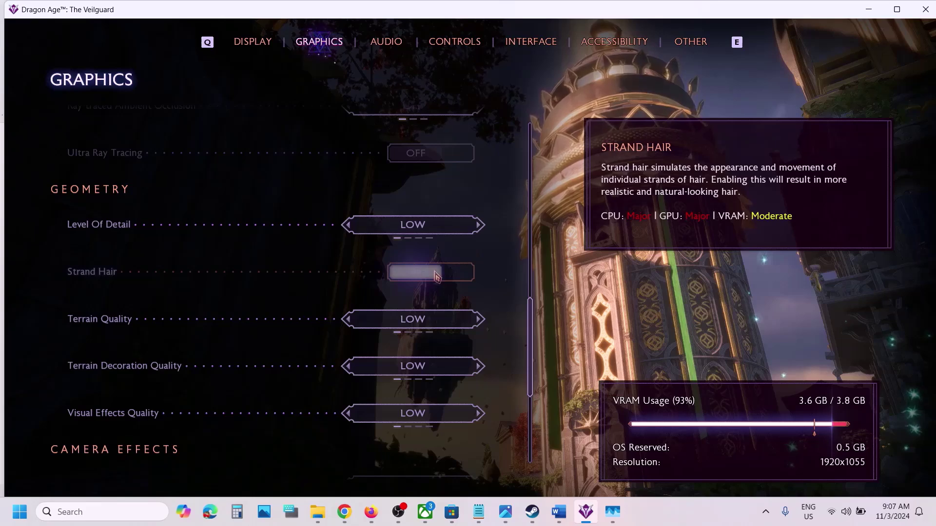
Highlight "set refresh rate to 60Hz" in Step 8 of the Word document, then check Refresh Rate in the game's display settings.
click(560, 512)
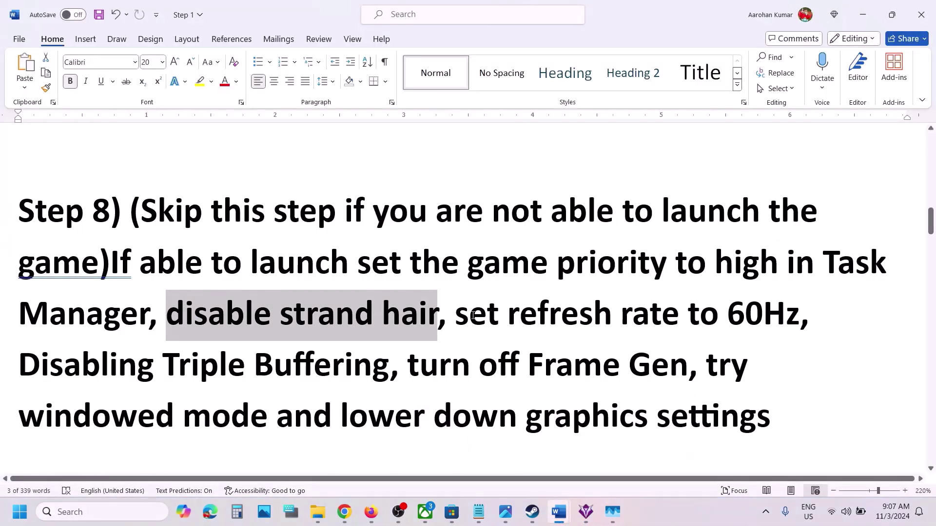
drag(458, 314, 800, 316)
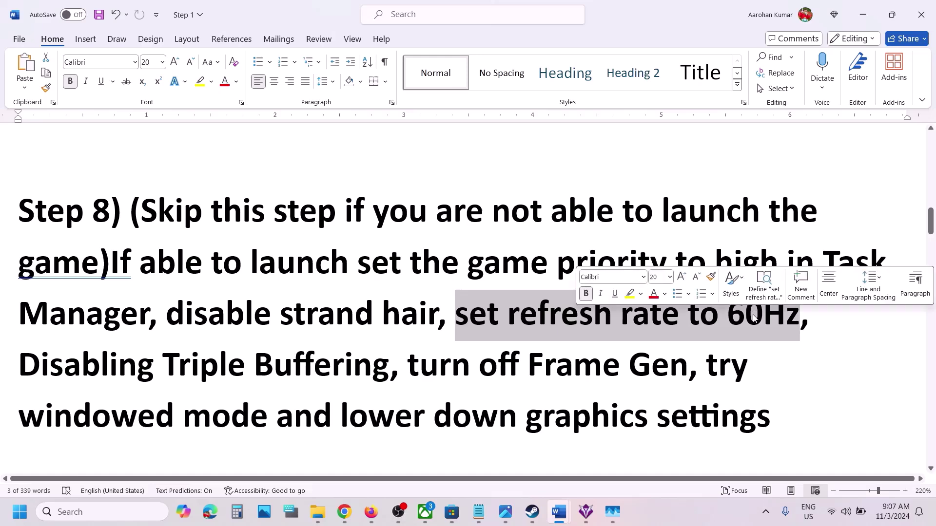
click(586, 512)
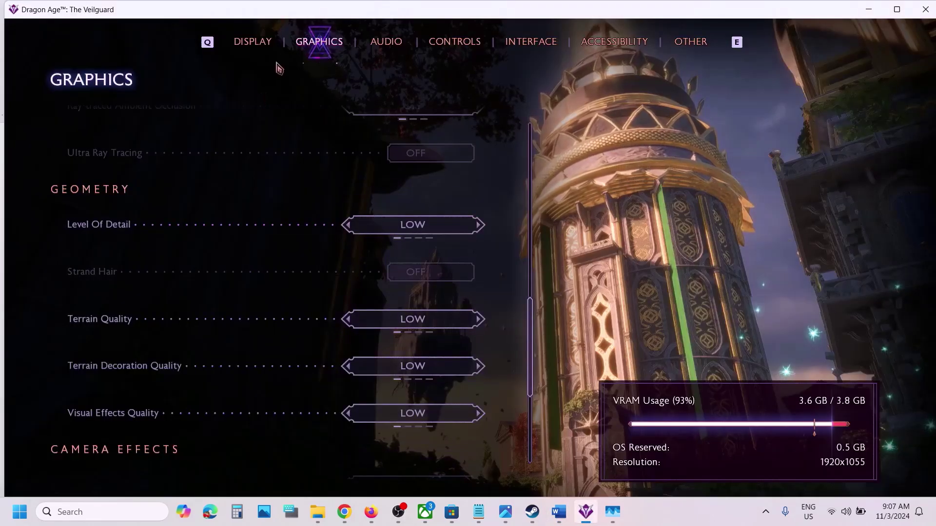
click(248, 43)
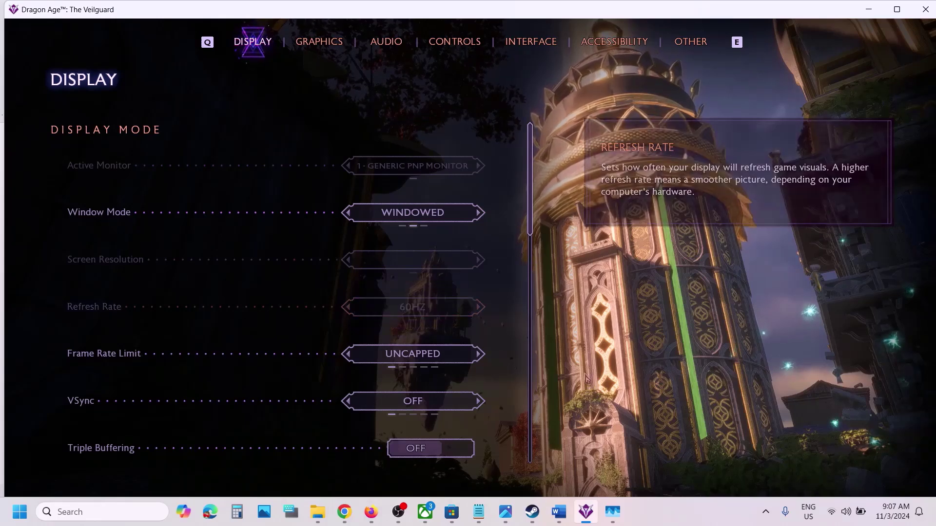
Return to the Step 1 Word document and highlight "Disabling Triple Buffering" in Step 8.
mouse_move(559, 512)
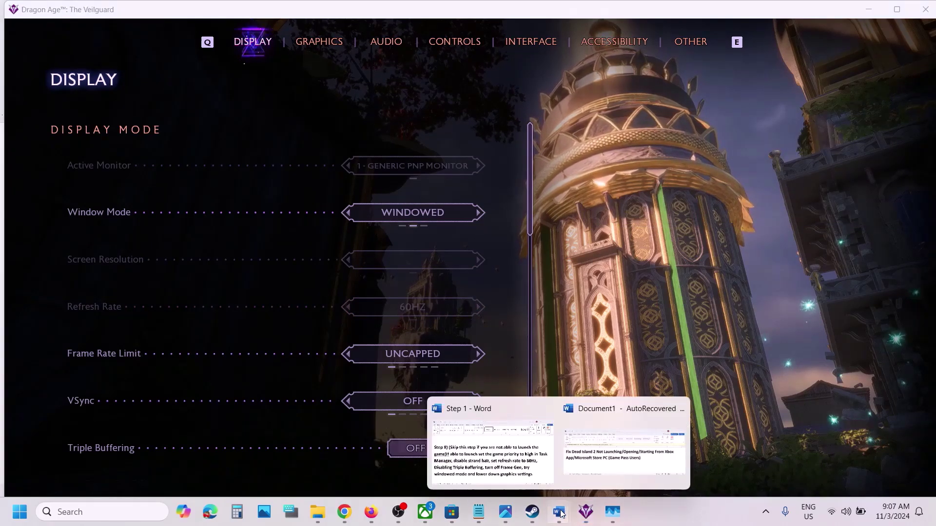
click(527, 464)
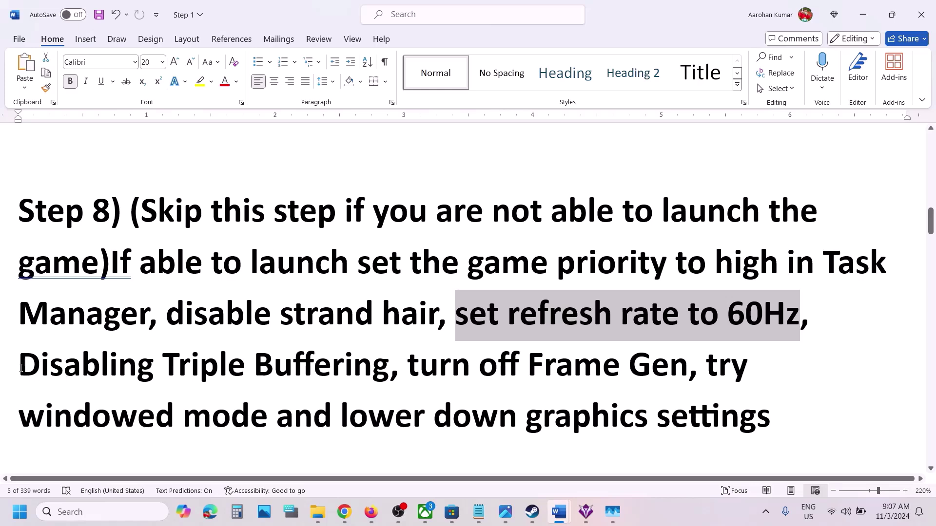
drag(21, 368, 390, 366)
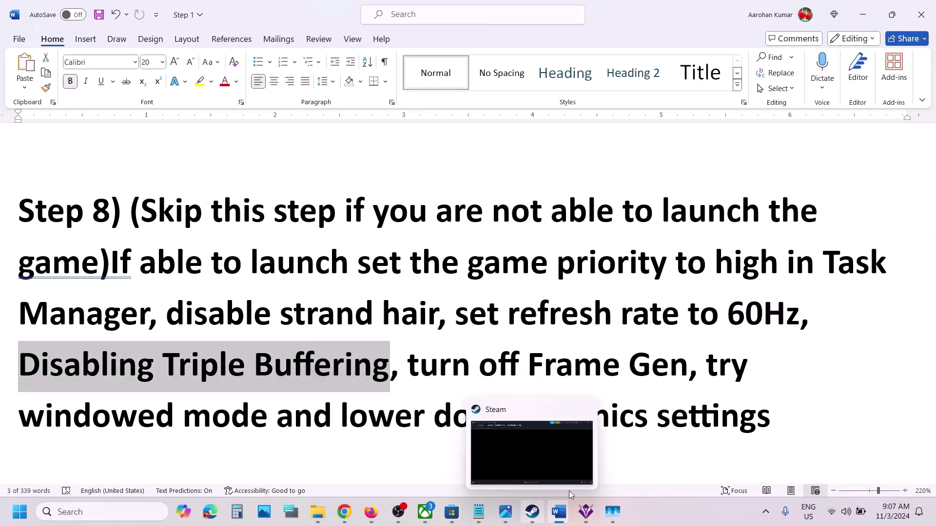
Switch to the game and turn Triple Buffering on and back off in the display settings.
click(585, 511)
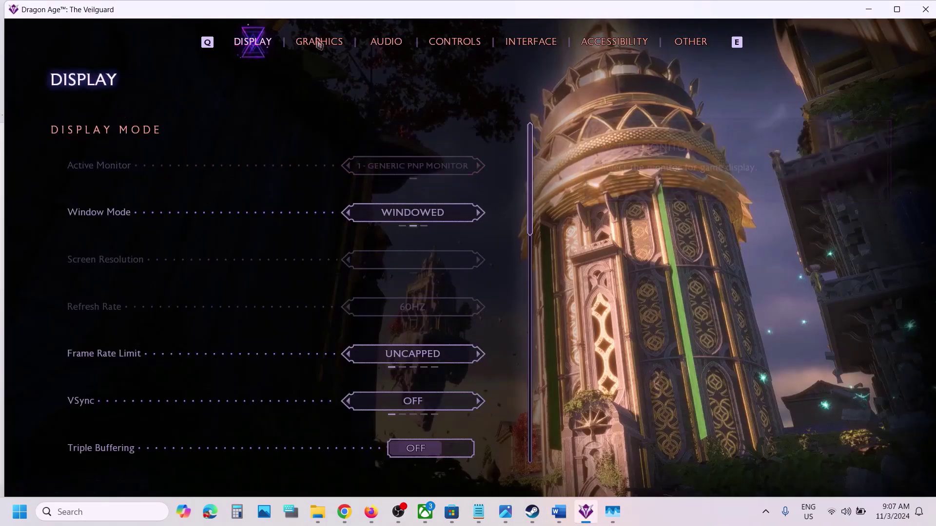
scroll(274, 281, down, 3)
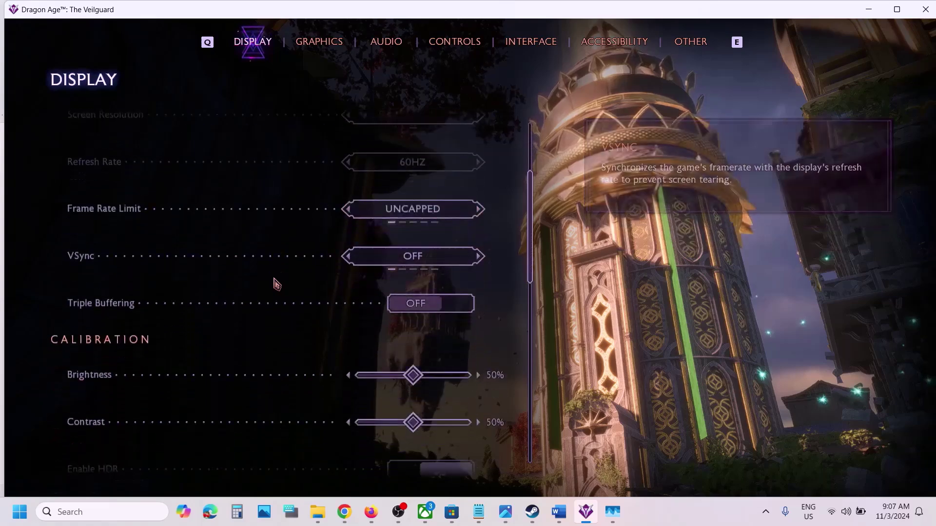
scroll(276, 284, down, 3)
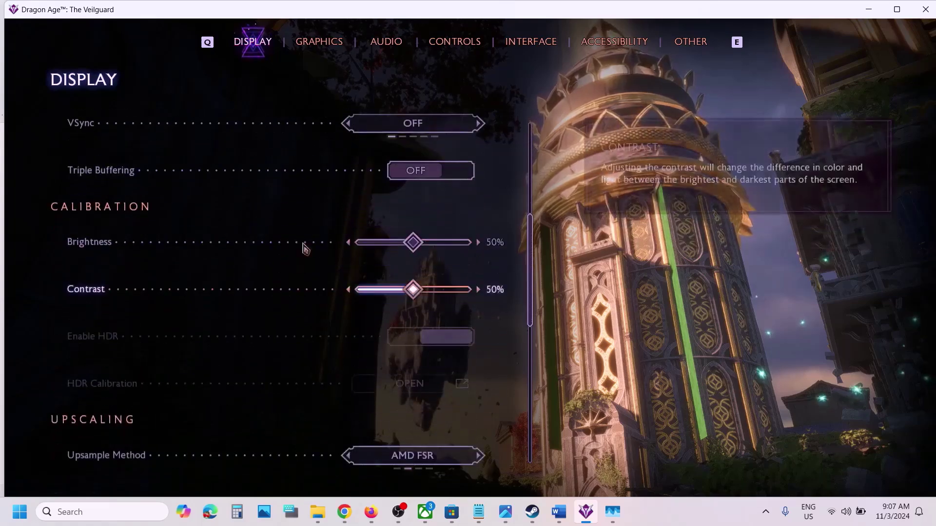
click(423, 176)
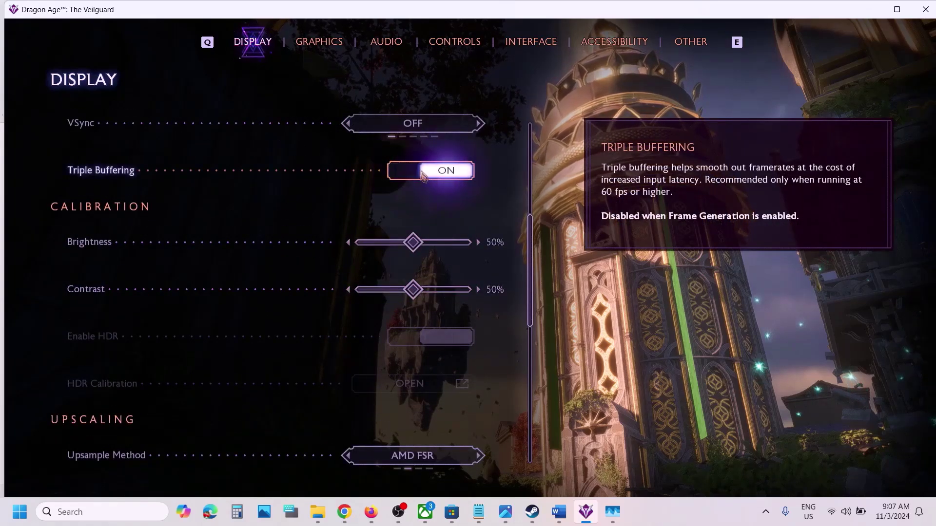
click(413, 178)
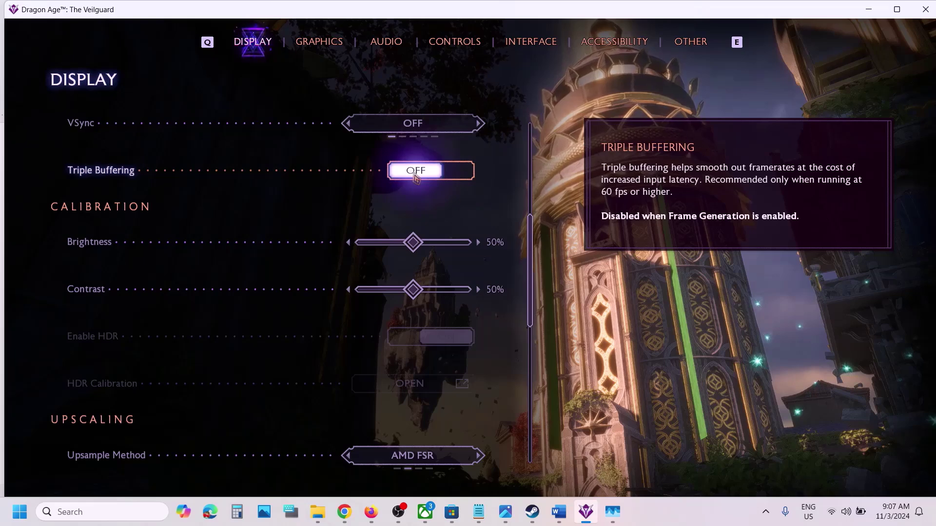
Return to the Step 1 Word document and highlight "turn off Frame" in Step 8.
mouse_move(560, 512)
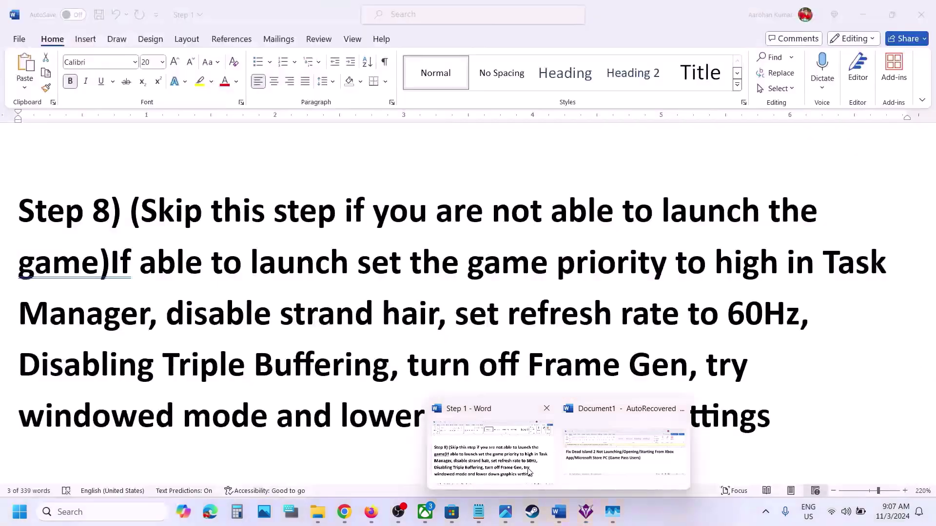
click(528, 472)
drag(415, 368, 626, 368)
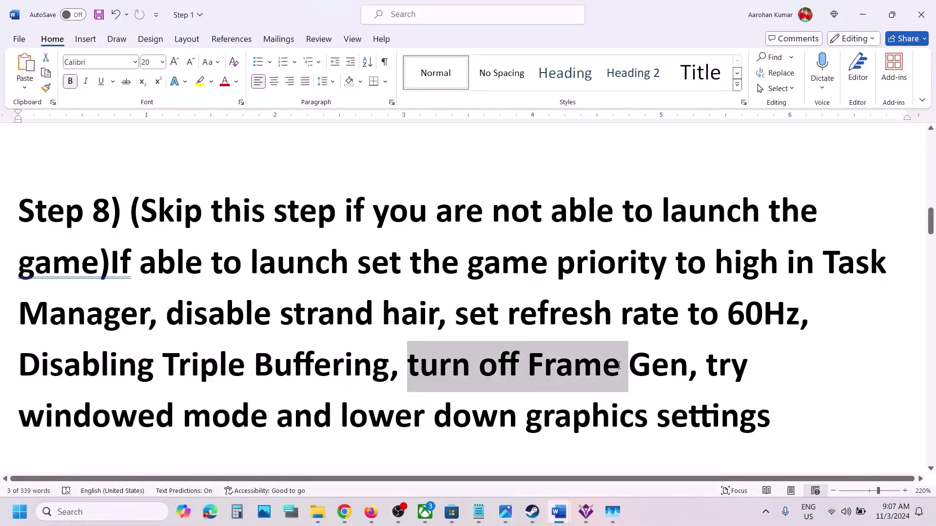
In the game's display settings, set Upsample Method to NVIDIA DLSS and check the DLSS Frame Generation option.
click(586, 512)
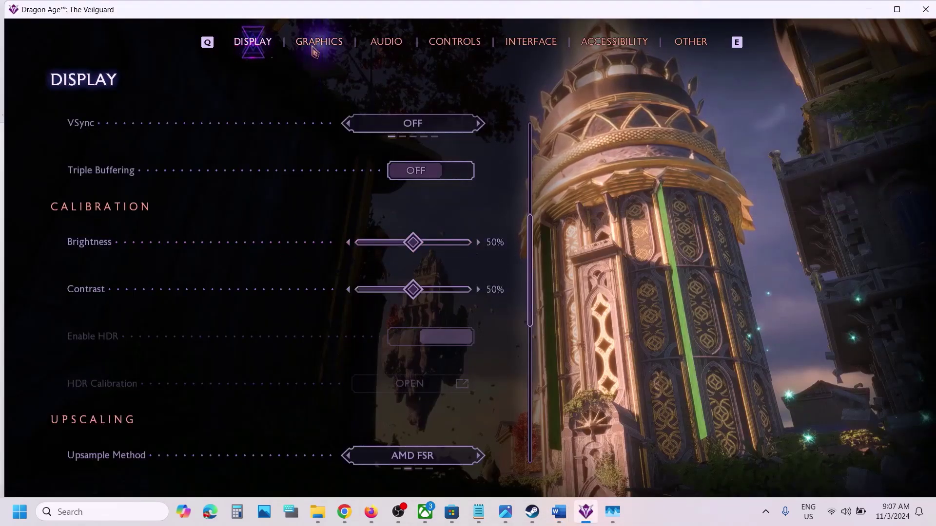
click(312, 49)
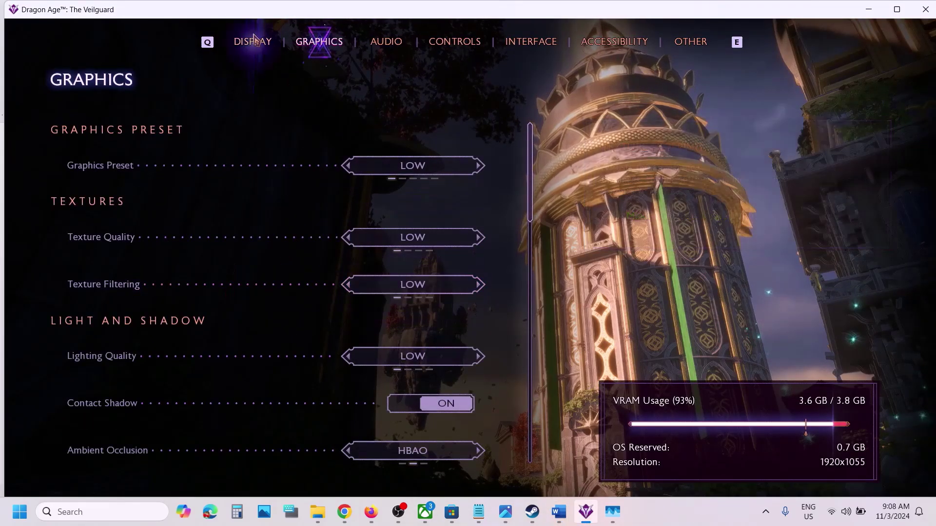
key(q)
scroll(349, 340, down, 10)
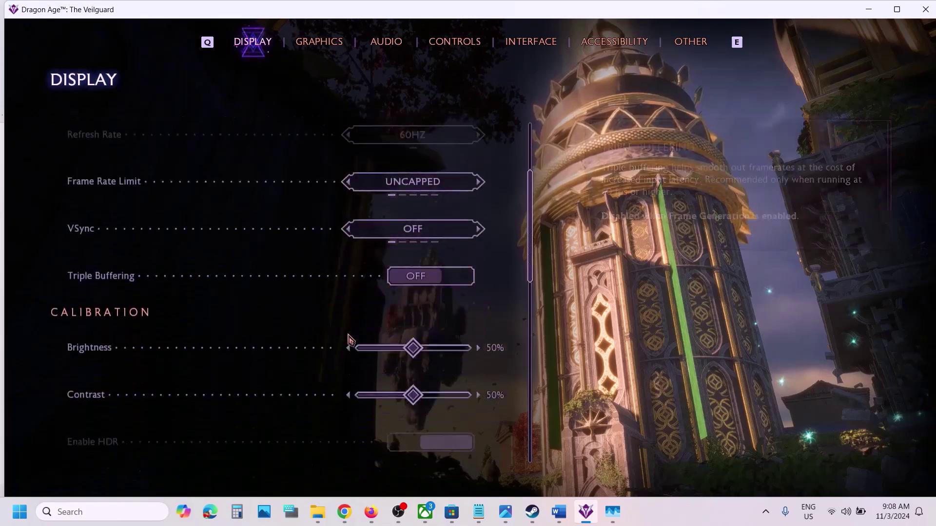
scroll(208, 130, down, 3)
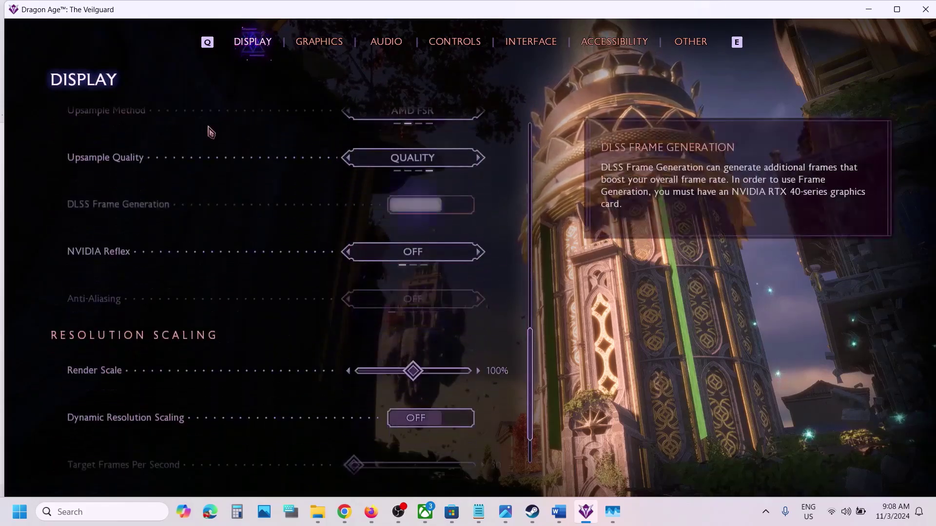
scroll(268, 184, up, 3)
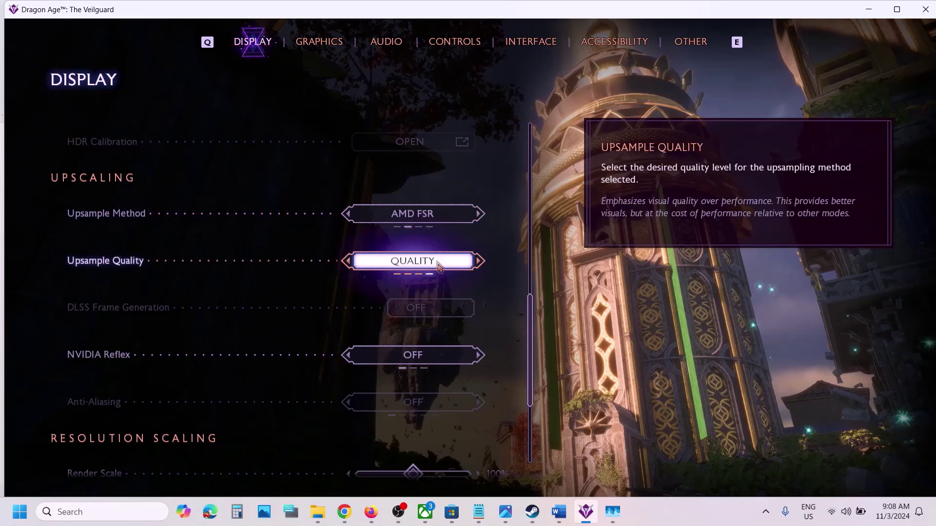
click(480, 214)
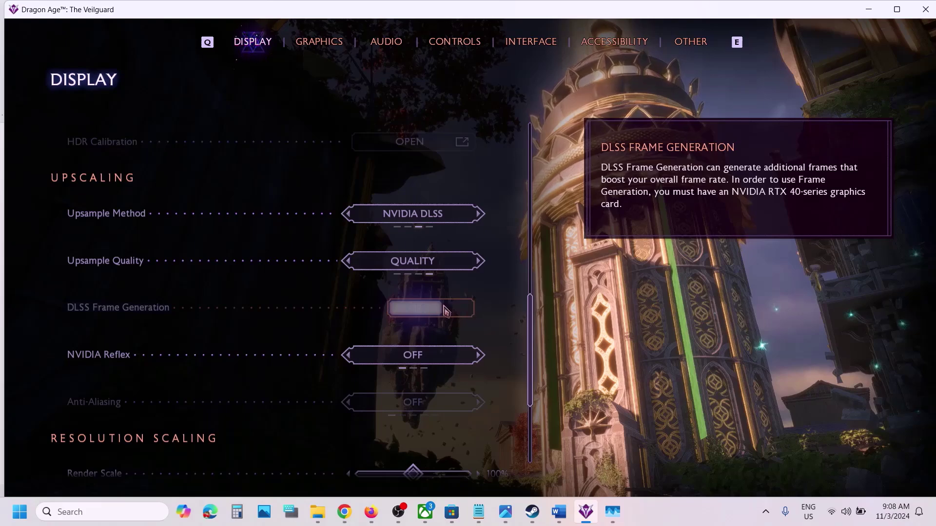
Return to the Step 1 Word document and highlight "windowed mode and lower down graphics" in Step 8.
click(559, 512)
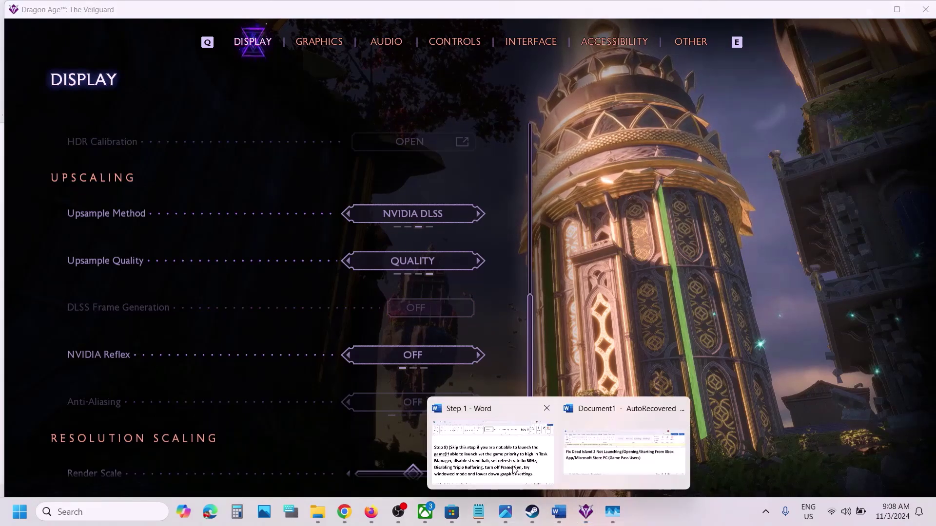
click(514, 469)
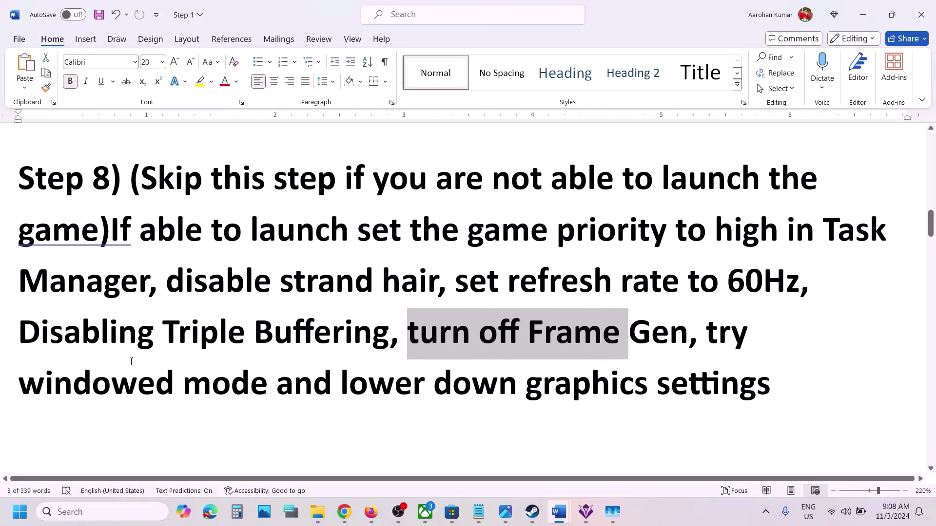
drag(50, 386, 653, 386)
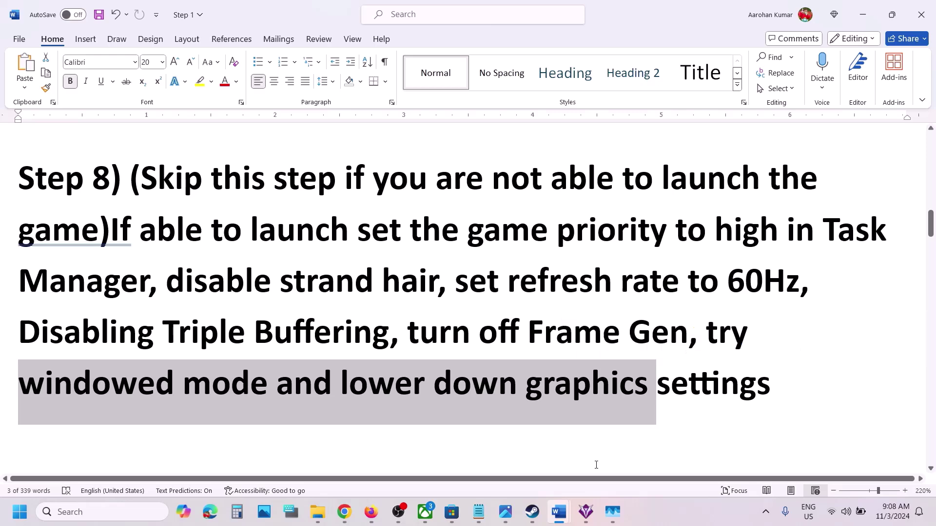
In the game's display settings, switch Window Mode to Borderless Windowed and back to Windowed.
click(586, 515)
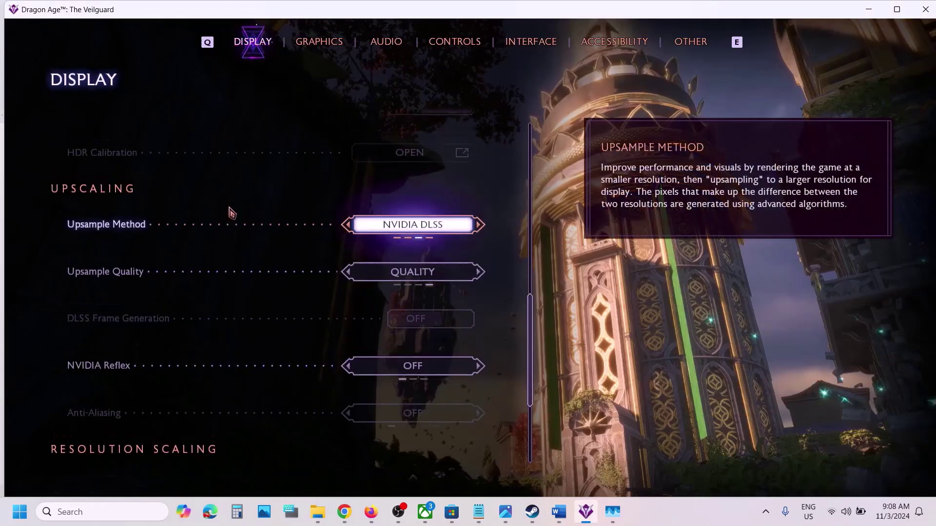
scroll(232, 213, up, 3)
scroll(232, 213, up, 8)
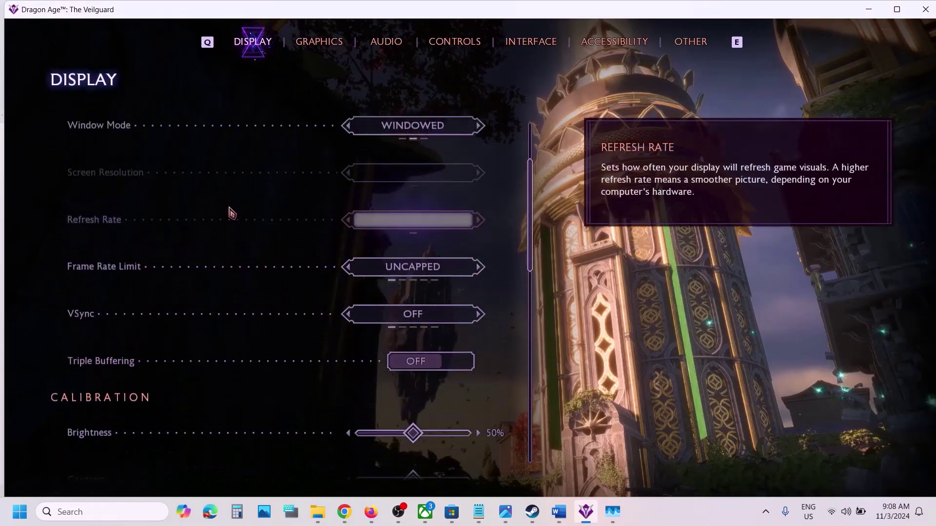
click(481, 213)
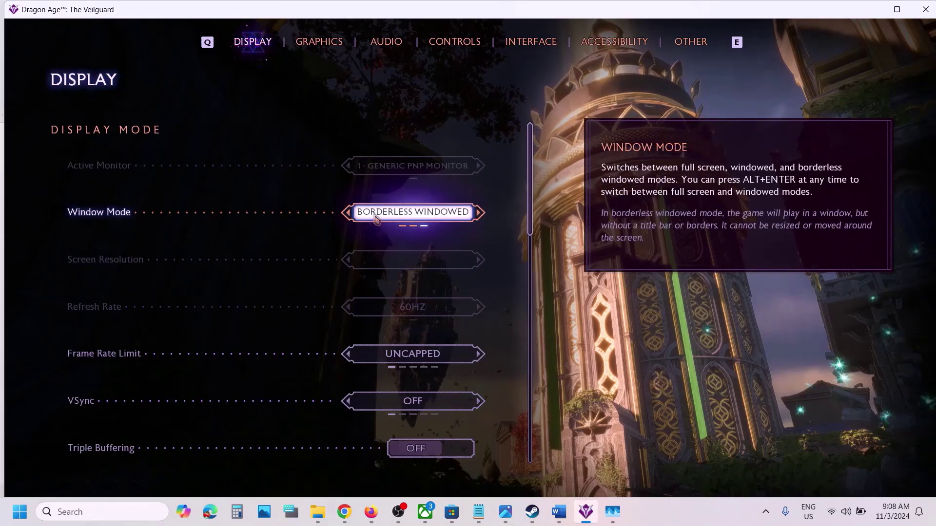
click(351, 213)
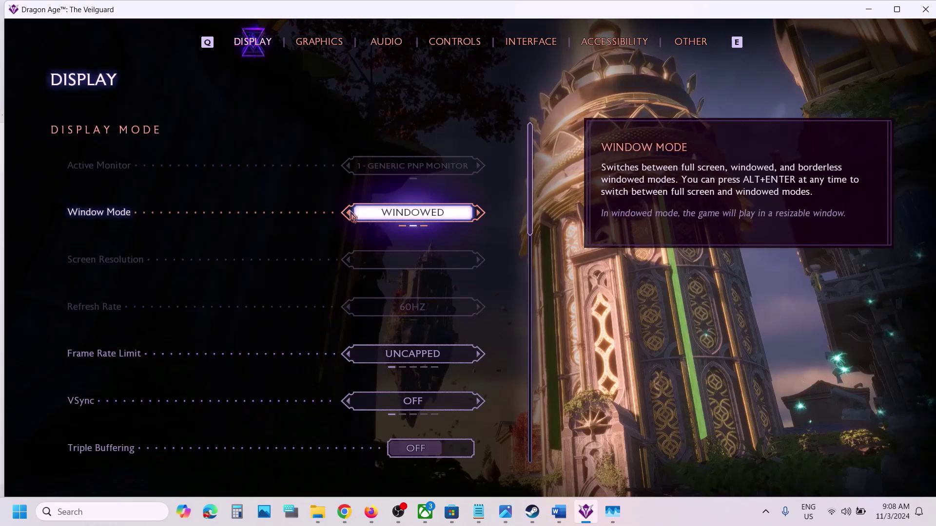
In the game's graphics settings, cycle Graphics Preset up through Medium and Ultra to Custom and back down to Low.
click(320, 30)
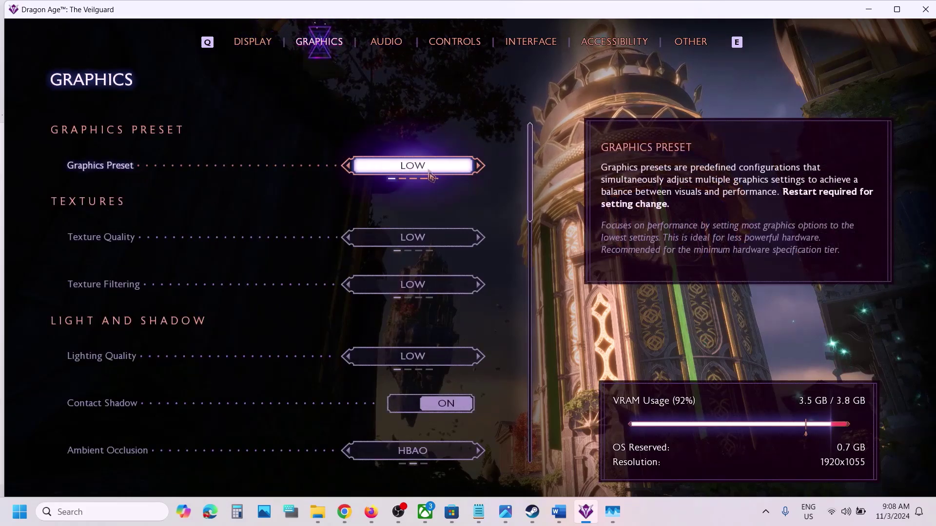
click(480, 167)
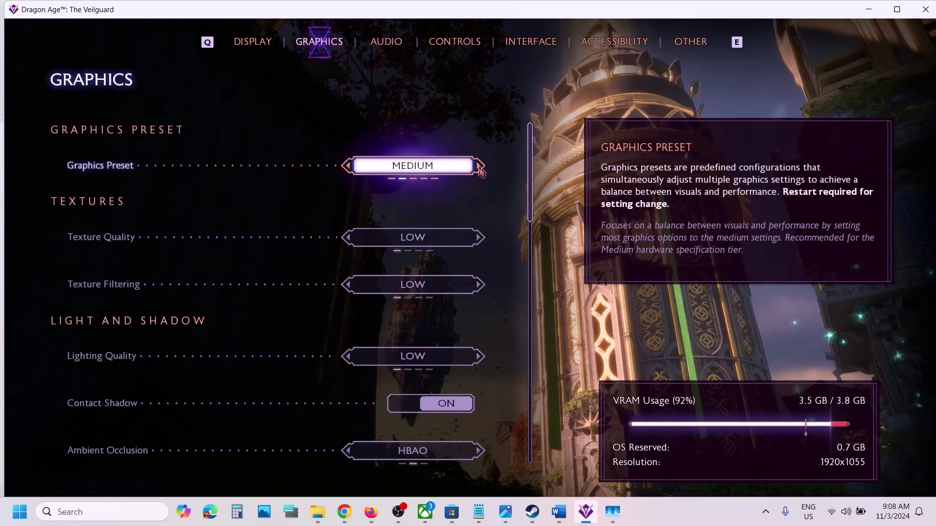
click(480, 167)
click(480, 167)
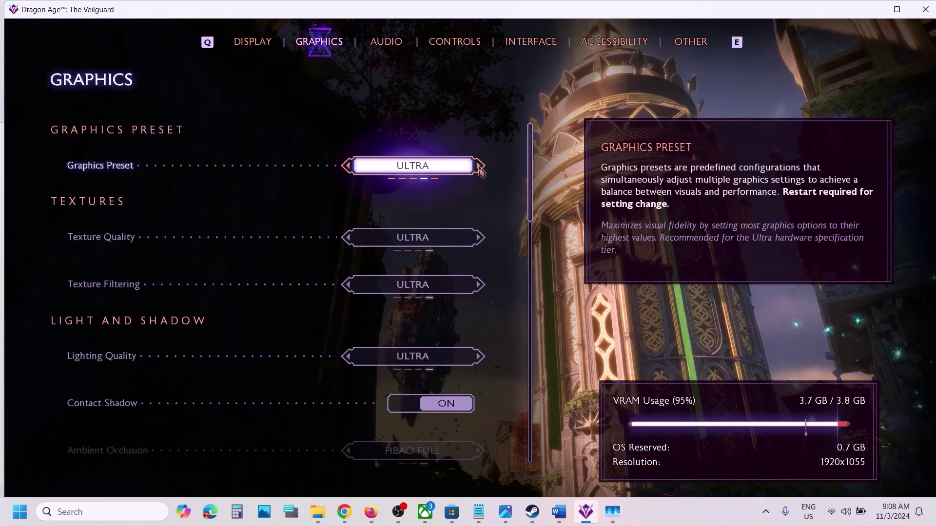
click(480, 167)
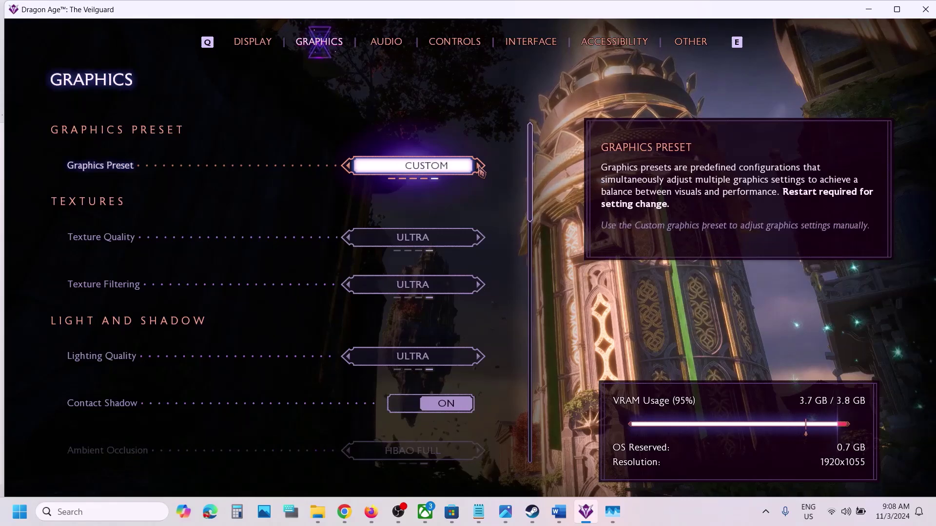
click(350, 169)
click(350, 169)
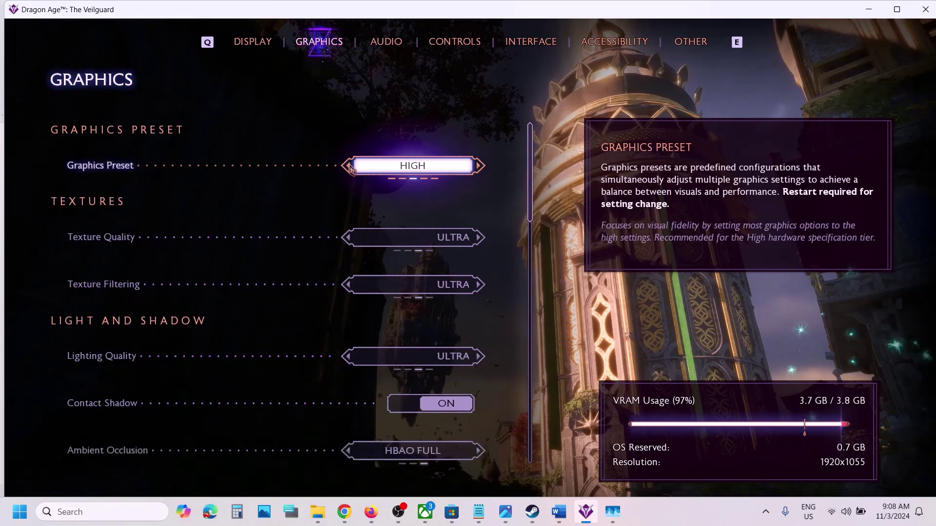
click(350, 168)
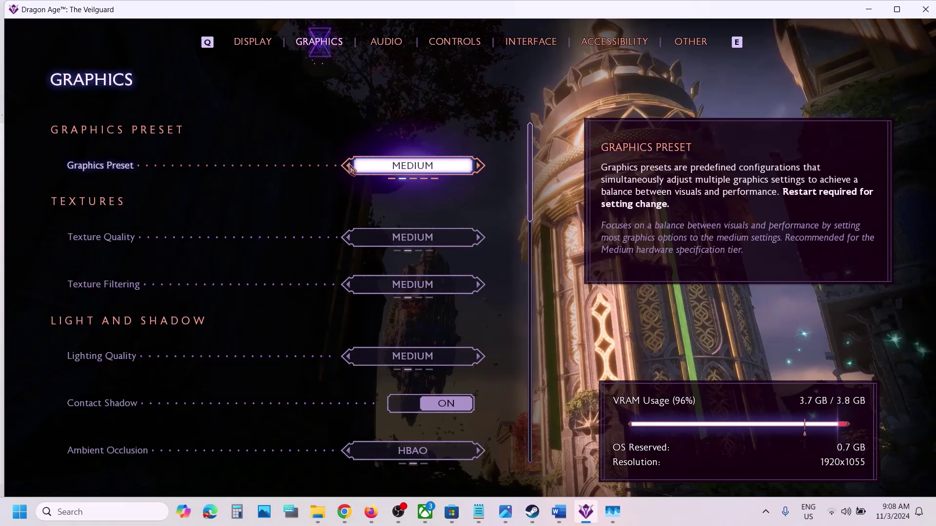
click(349, 169)
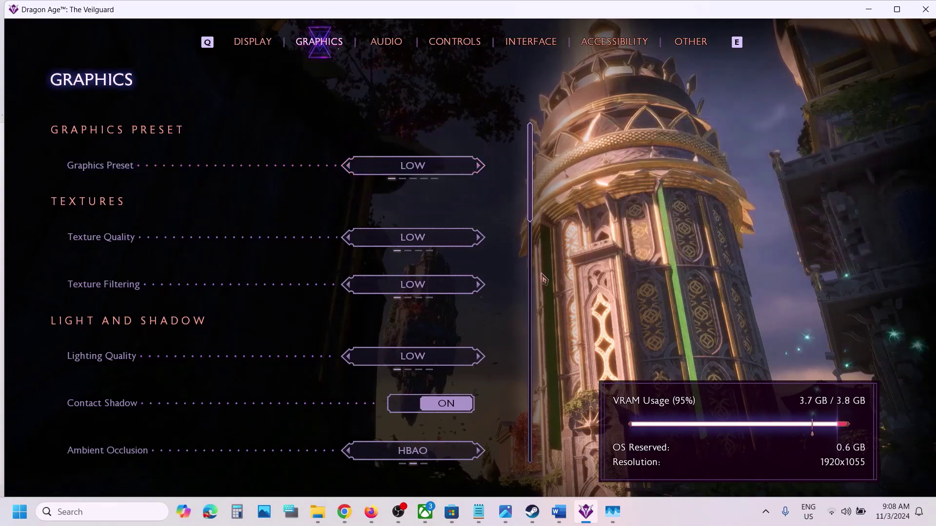
Return to the Step 1 Word document and highlight Step 9's "Turn On/Turn Off Hardware-accelerated GPU scheduling".
click(711, 521)
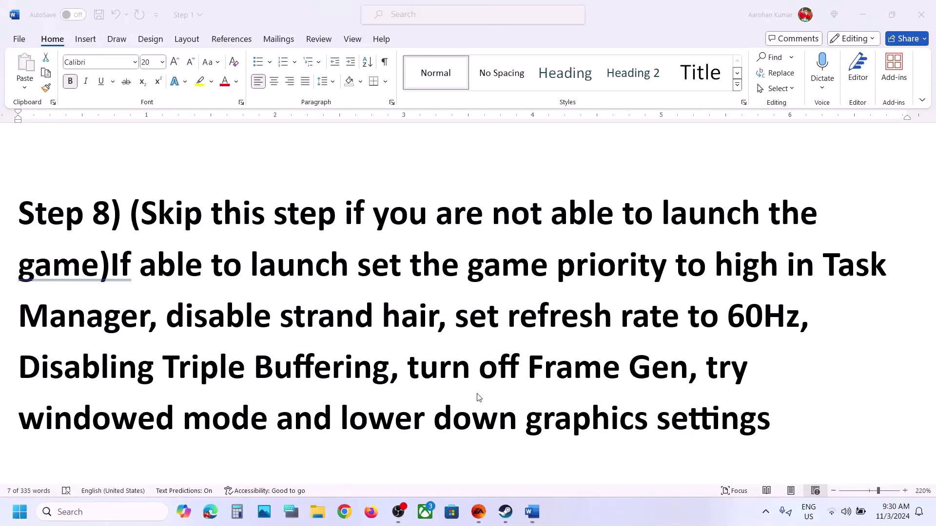
scroll(479, 396, down, 5)
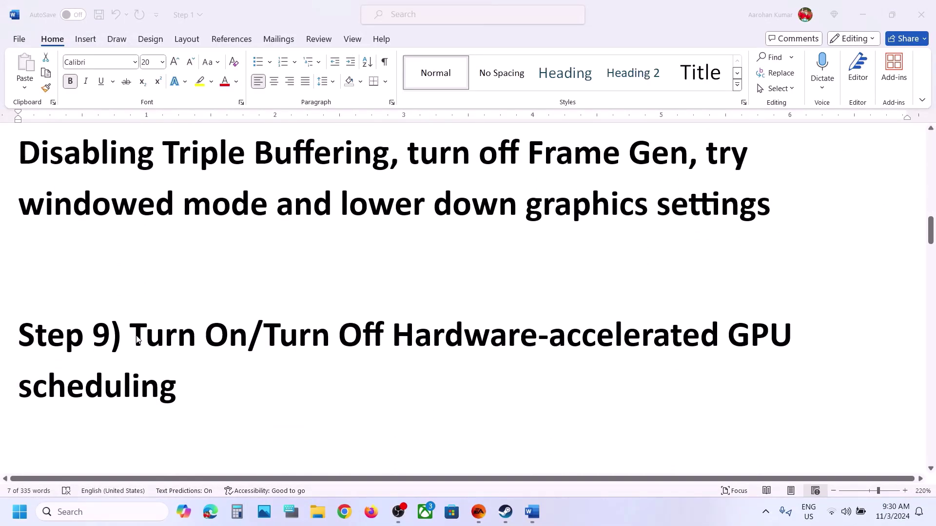
click(137, 340)
drag(137, 340, 629, 336)
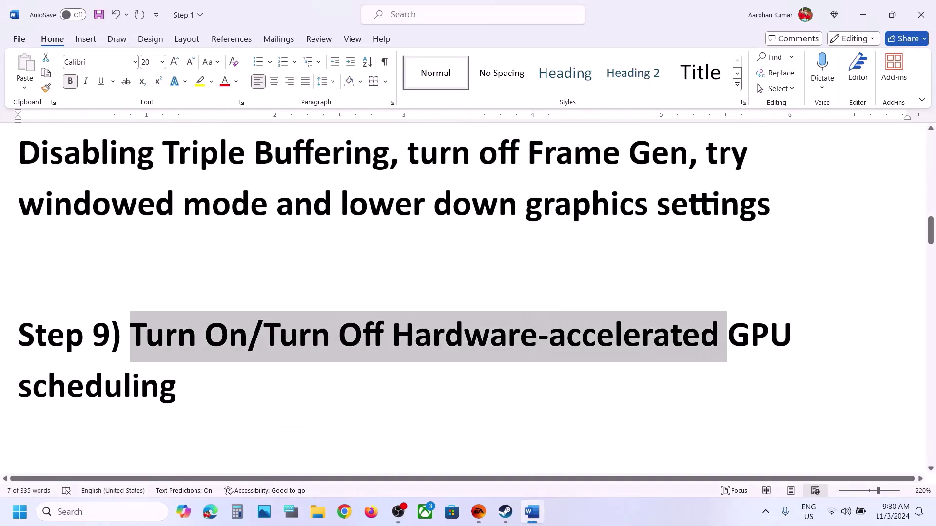
drag(514, 340, 195, 390)
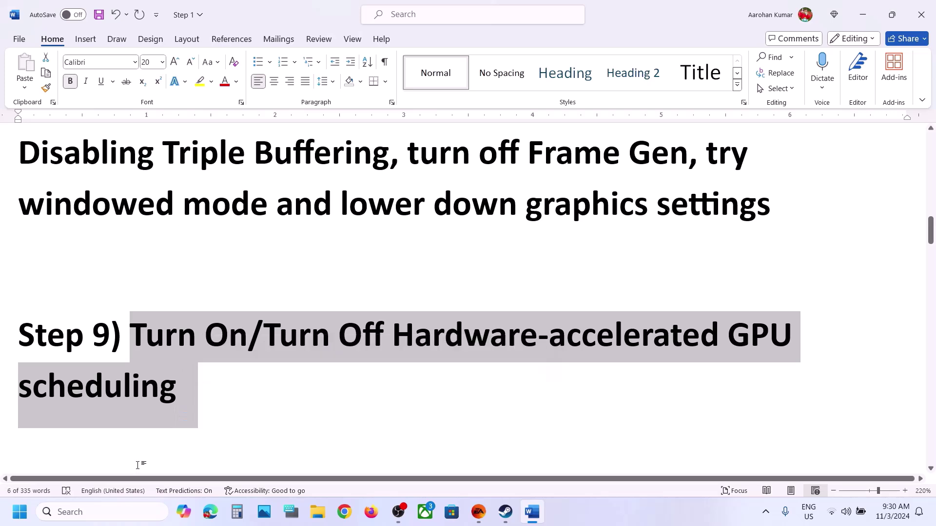
Open Windows Settings and expand the advanced graphics settings on the system's Display > Graphics page.
key(super+i)
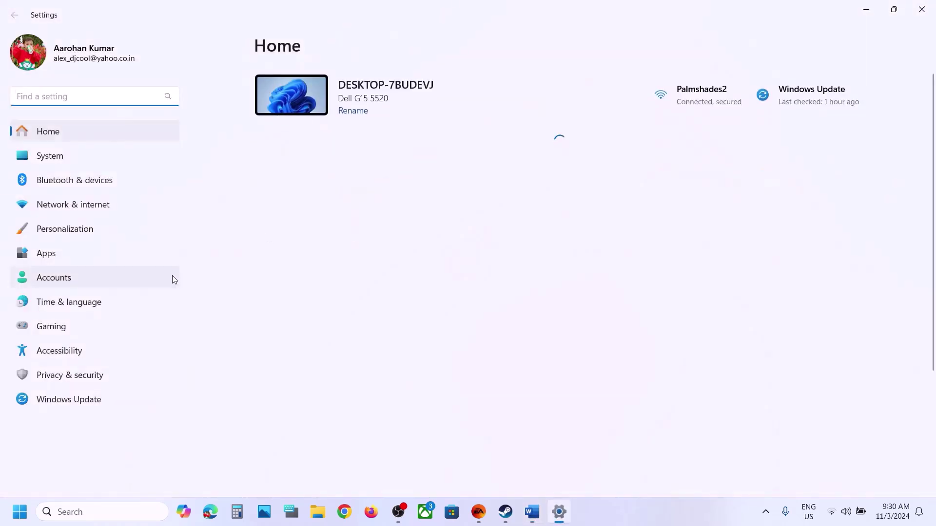
click(57, 165)
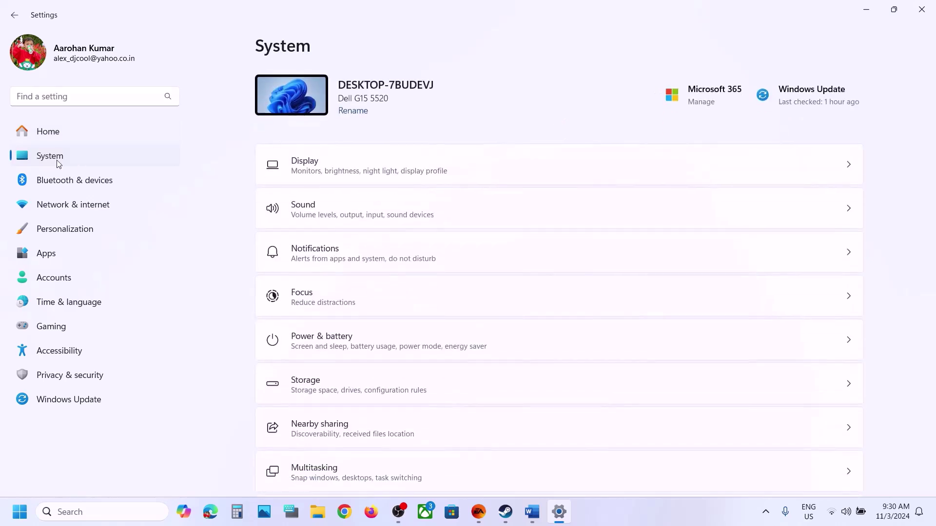
click(348, 164)
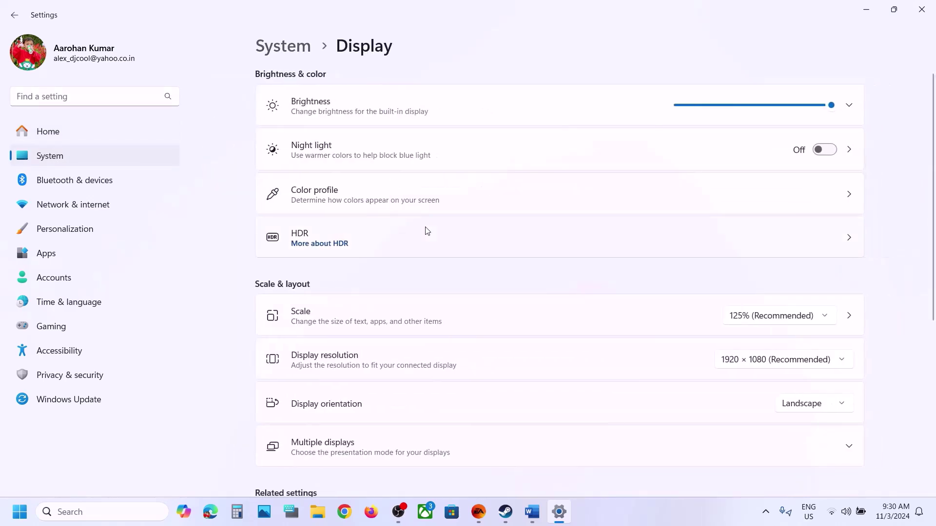
scroll(424, 229, down, 5)
click(336, 304)
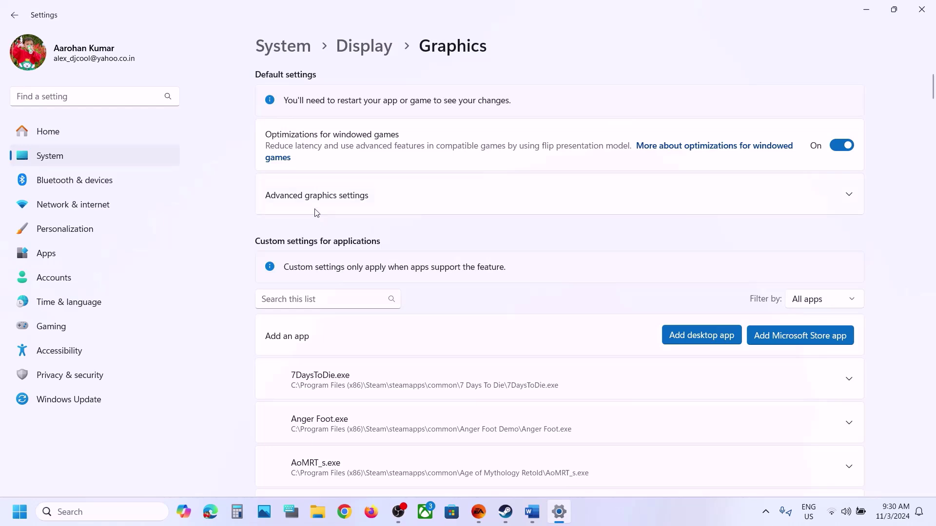
click(308, 198)
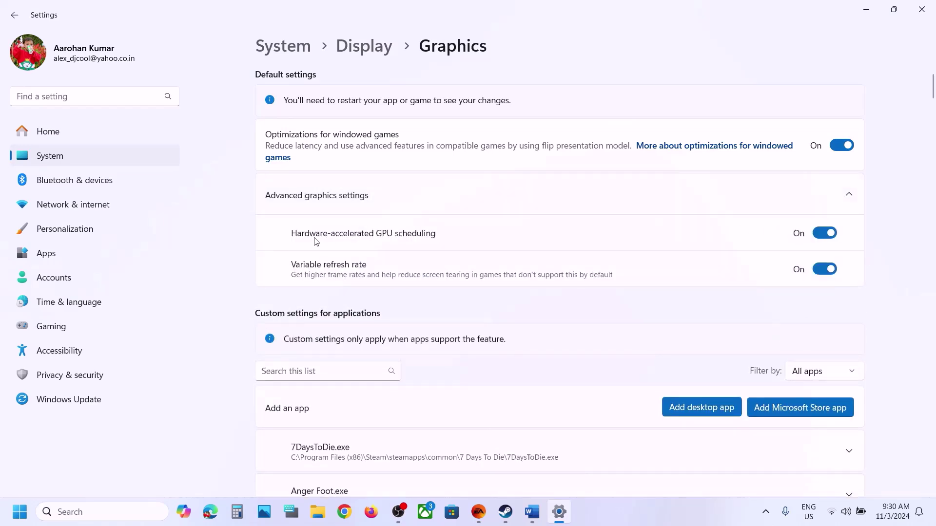
Switch Hardware-accelerated GPU scheduling off and back on twice, leaving it on.
click(823, 234)
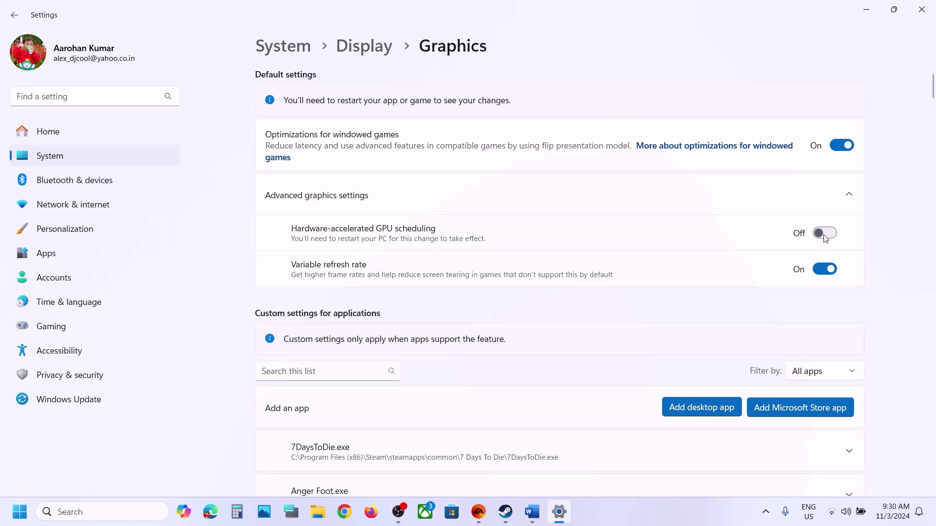
click(831, 236)
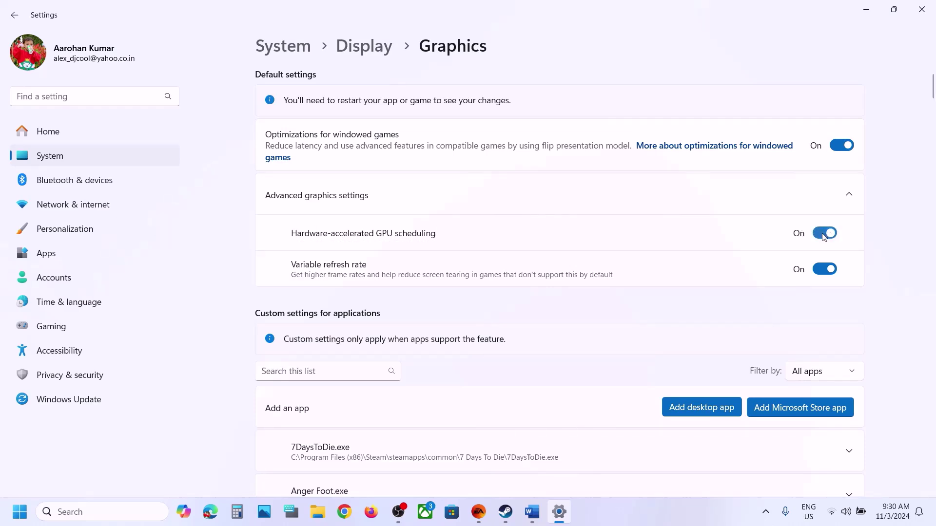
click(823, 237)
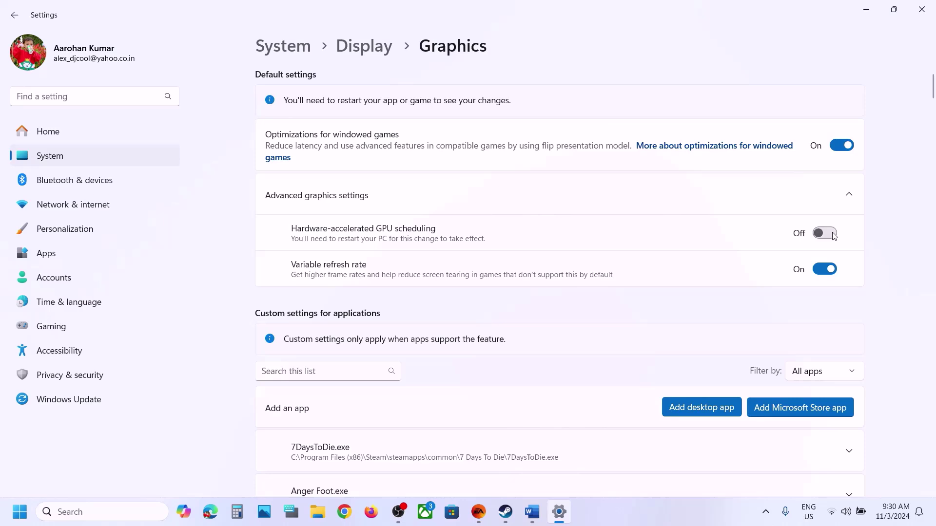
click(834, 237)
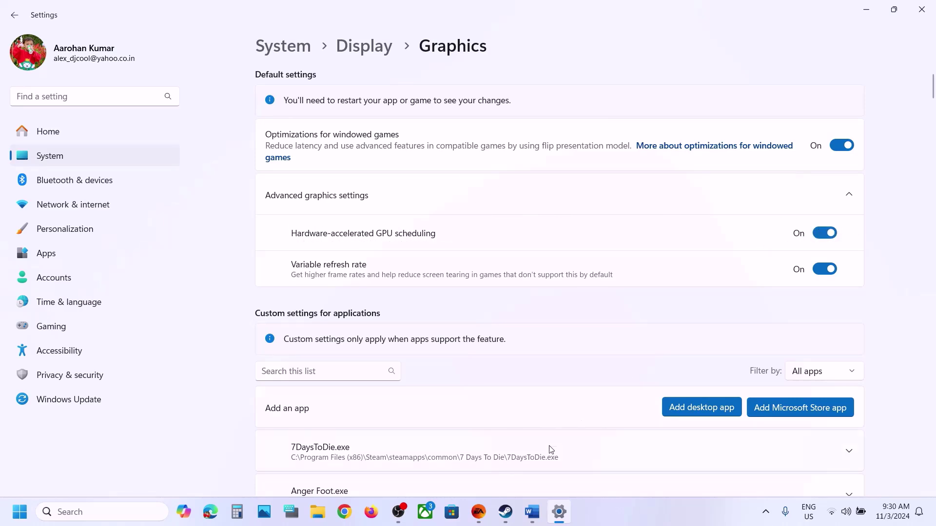
Return to the Step 1 Word document and highlight Step 10's instruction to allow the game exe file in the antivirus program.
click(534, 513)
scroll(315, 366, down, 3)
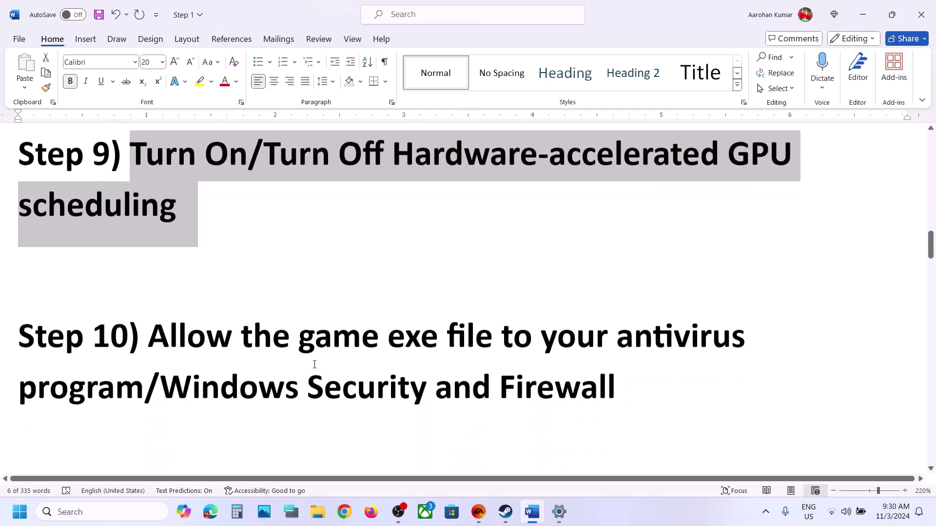
mouse_move(162, 326)
mouse_down()
mouse_move(433, 299)
mouse_move(178, 328)
mouse_move(145, 377)
mouse_move(155, 333)
mouse_up()
click(145, 377)
click(155, 334)
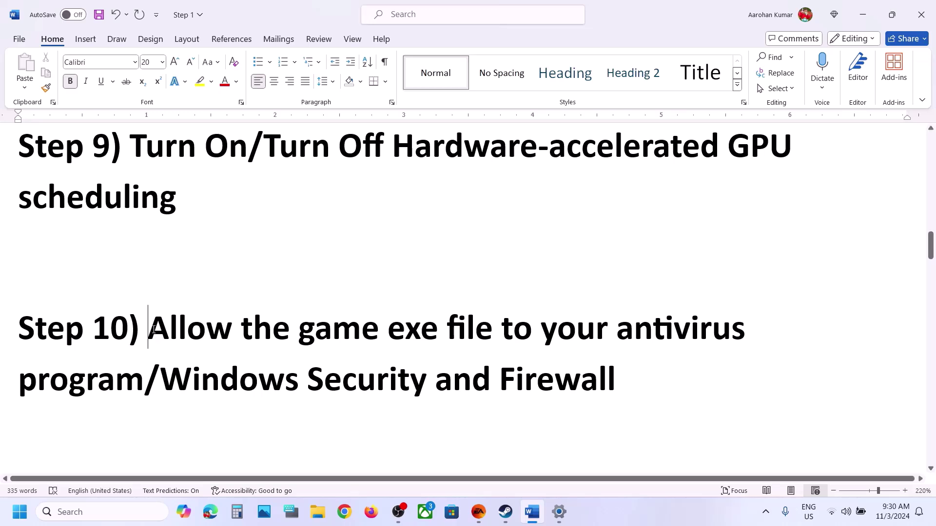
drag(149, 328, 134, 383)
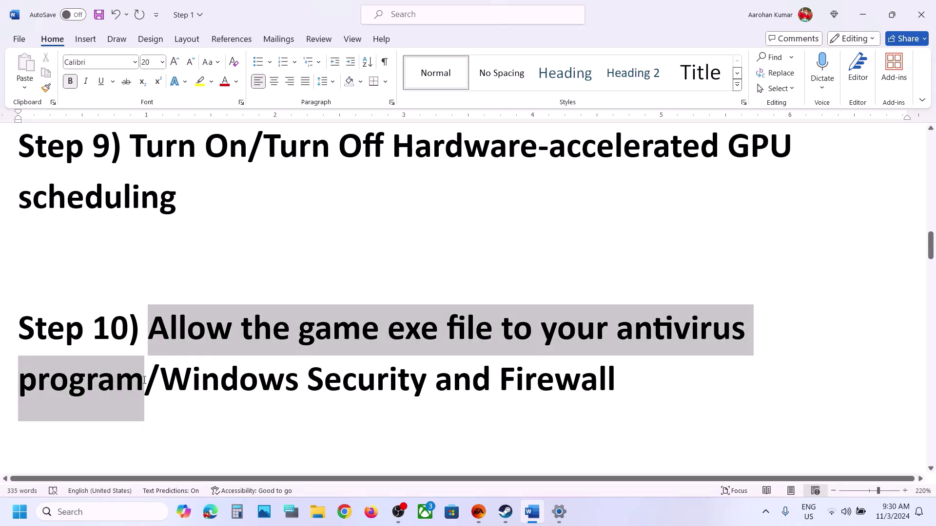
click(180, 385)
Switch to Windows Settings and open Virus & threat protection from Windows Security under Privacy & security.
key(alt+Tab)
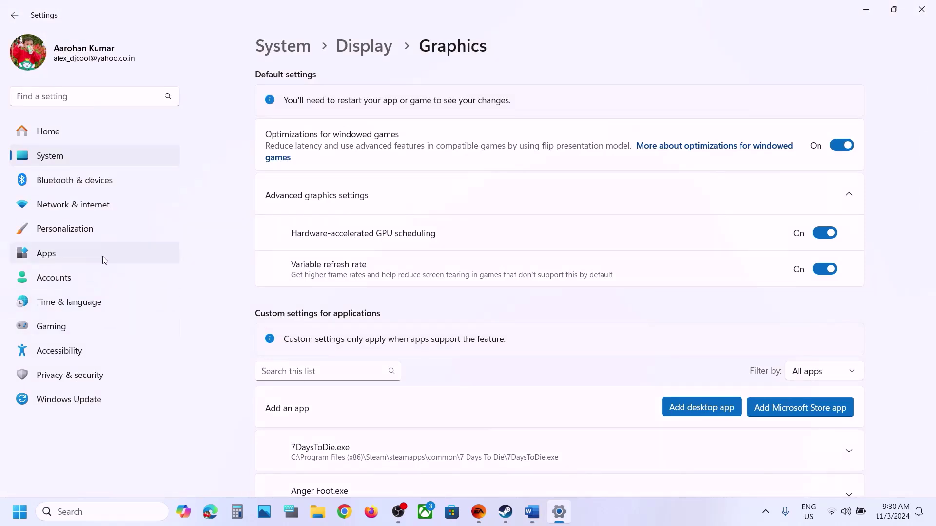
click(78, 375)
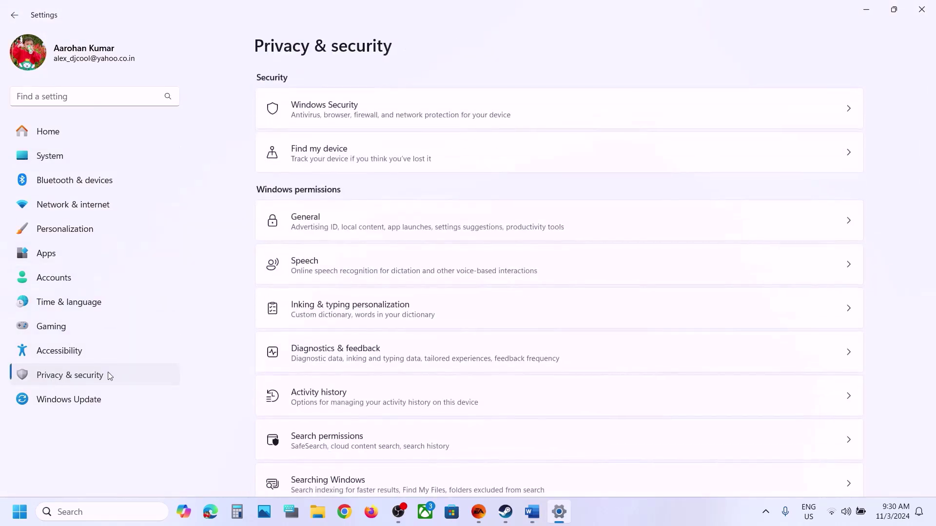
click(375, 120)
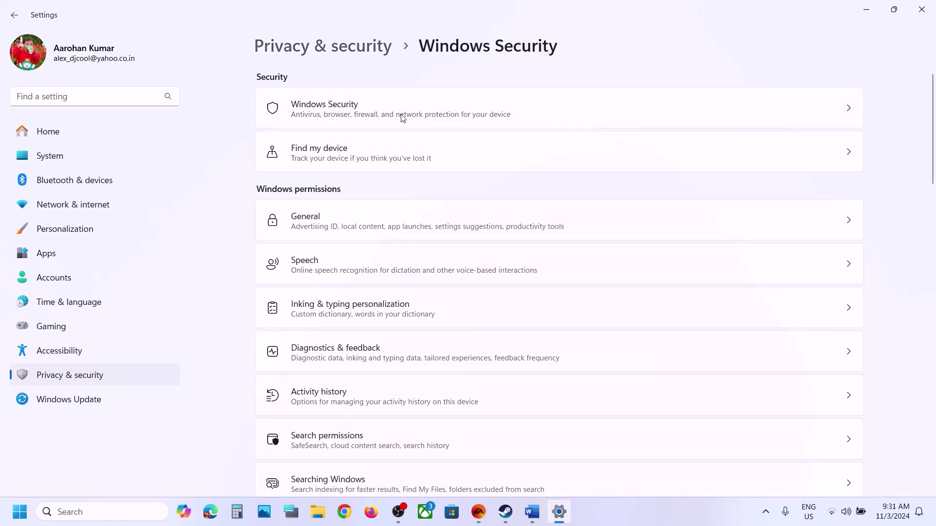
click(328, 181)
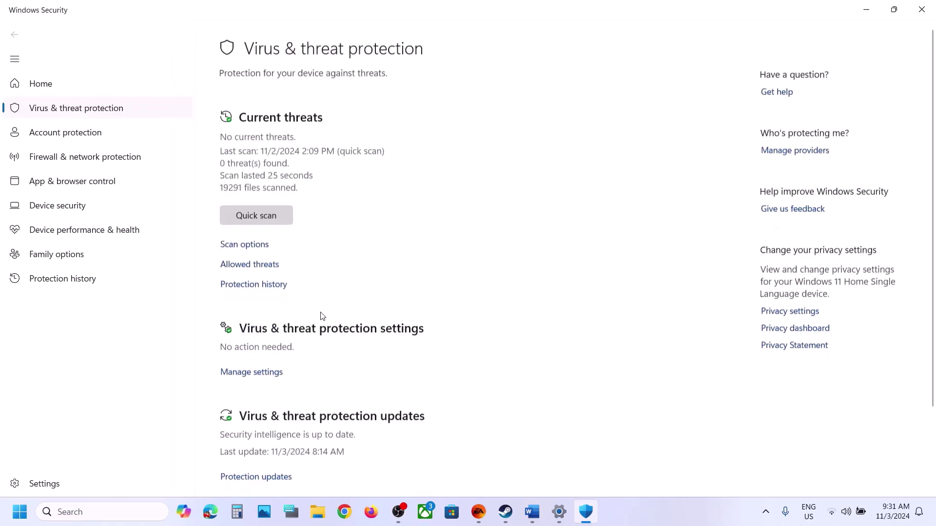
Open the ransomware protection's list of allowed apps and start adding an app by browsing all apps.
scroll(320, 315, down, 3)
click(278, 459)
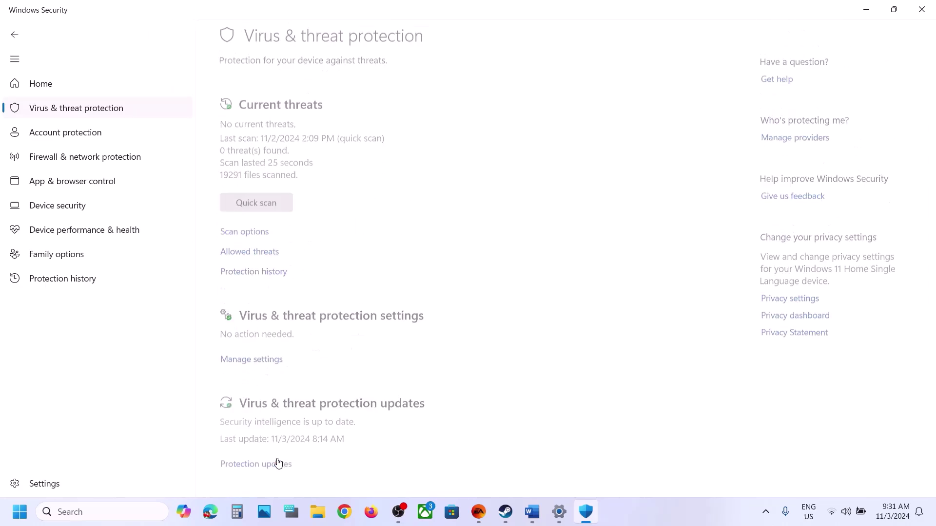
click(308, 264)
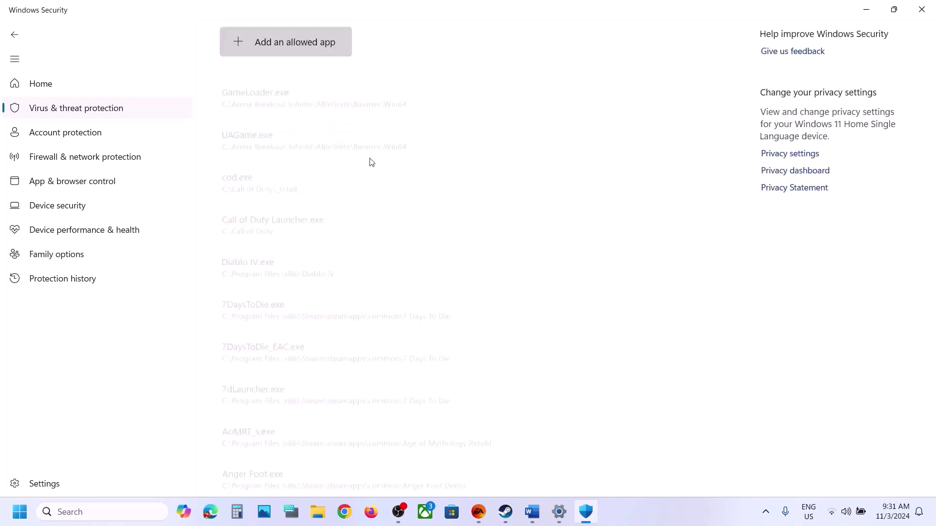
click(287, 49)
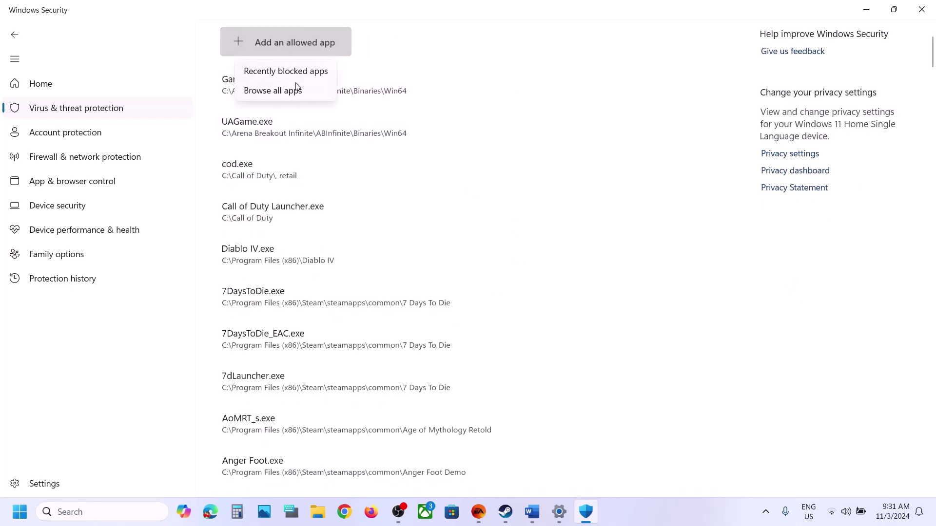
click(292, 87)
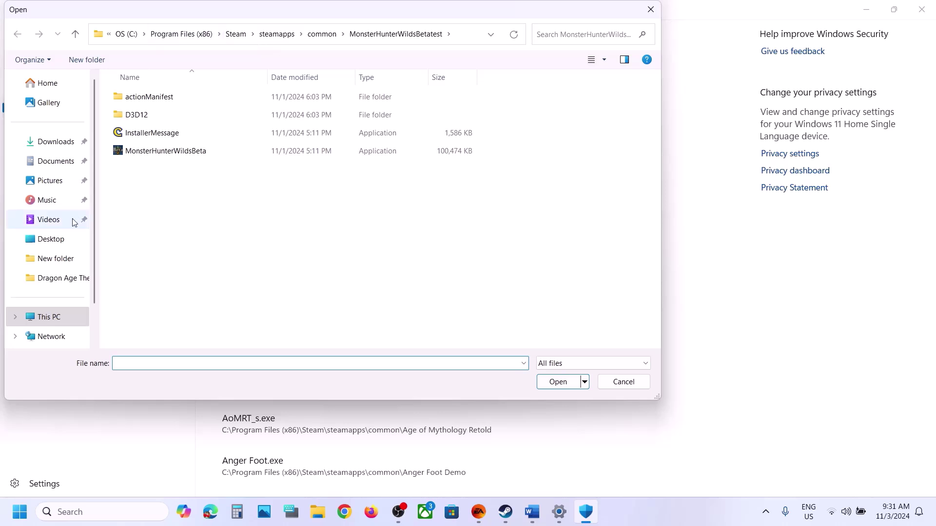
Browse the C: drive to the Steam games folder Program Files (x86)\Steam\steamapps\common.
click(63, 318)
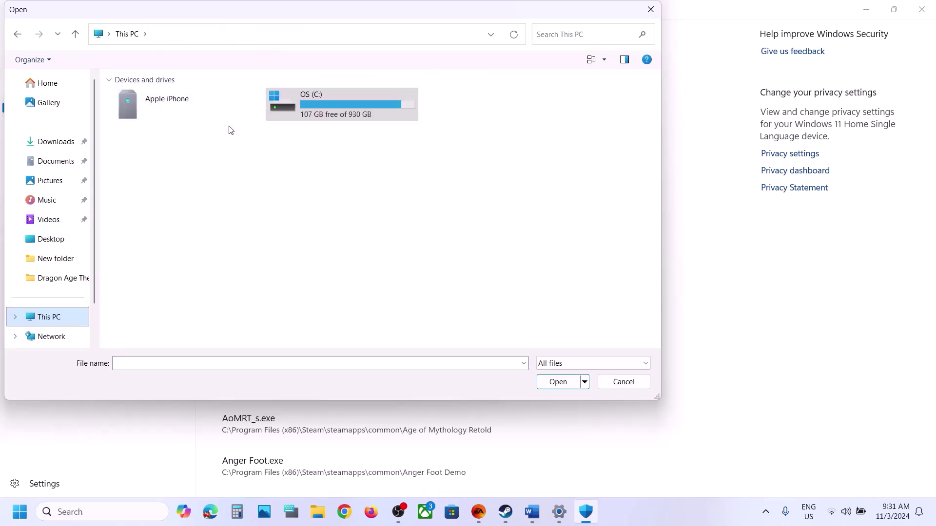
double_click(301, 93)
scroll(273, 181, down, 3)
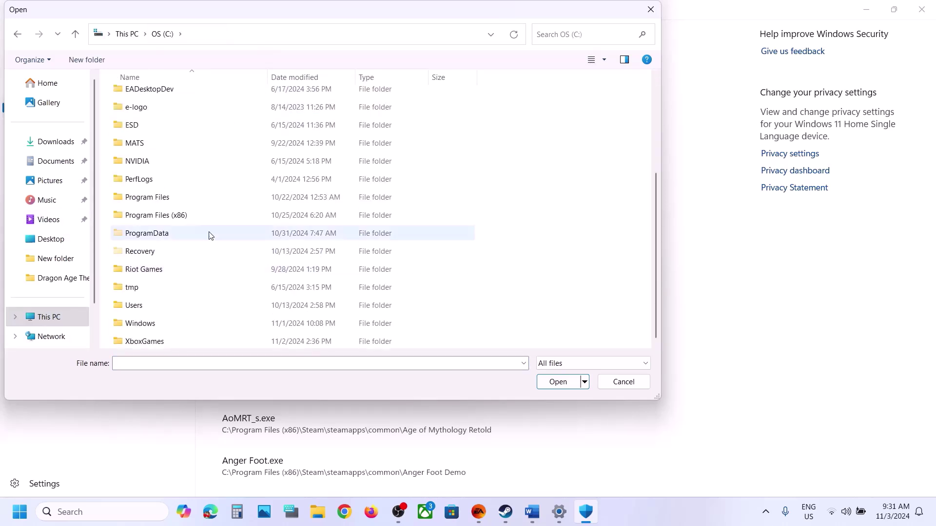
click(167, 218)
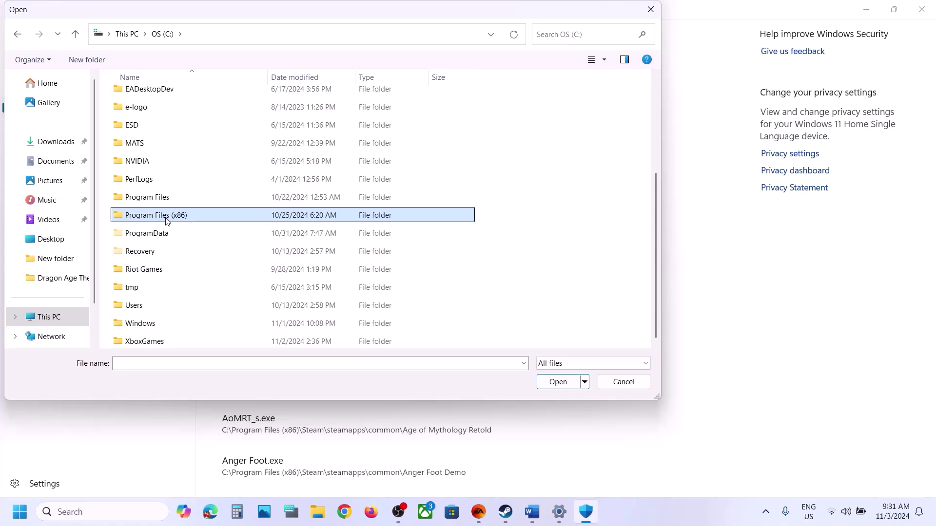
double_click(167, 218)
scroll(168, 221, down, 4)
scroll(232, 222, down, 4)
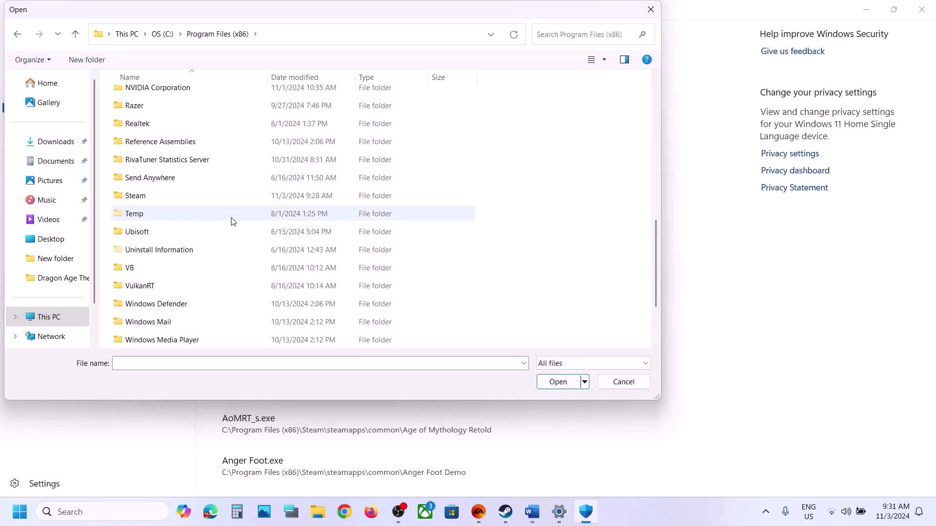
double_click(148, 197)
scroll(148, 200, down, 4)
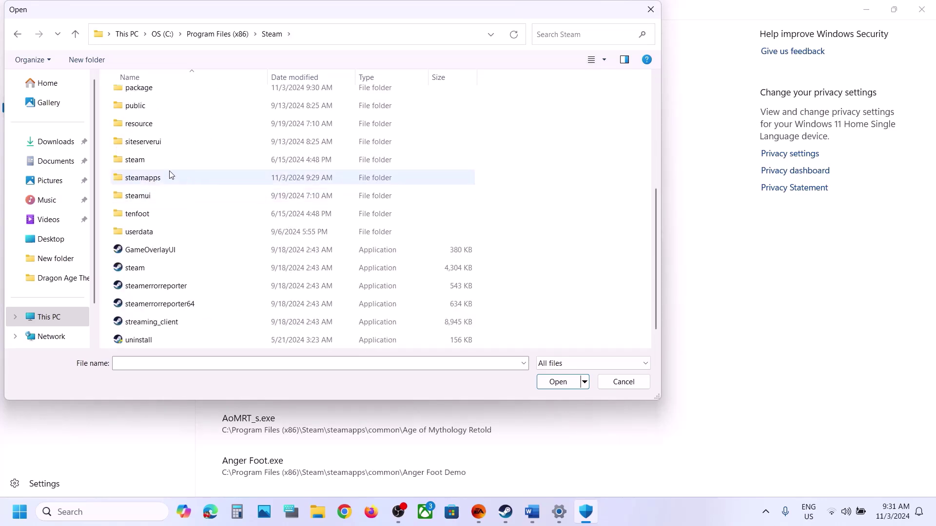
double_click(153, 180)
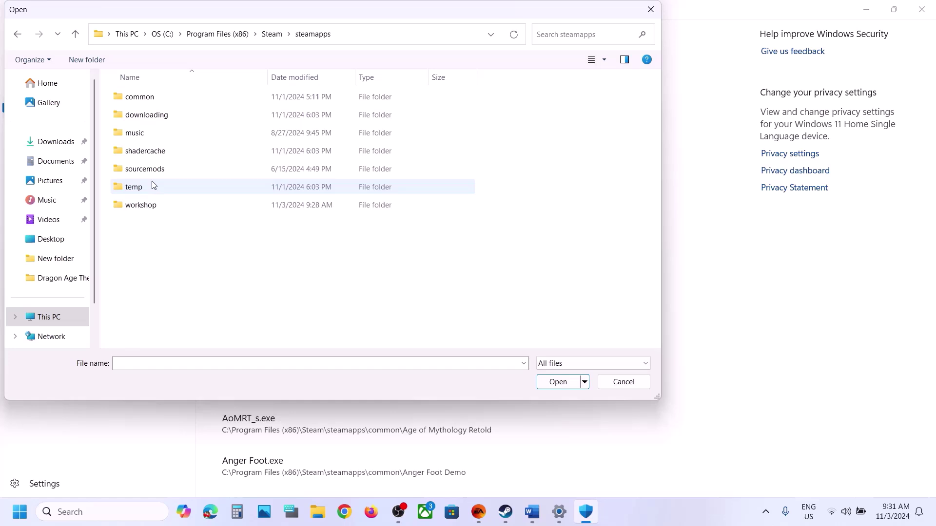
double_click(149, 100)
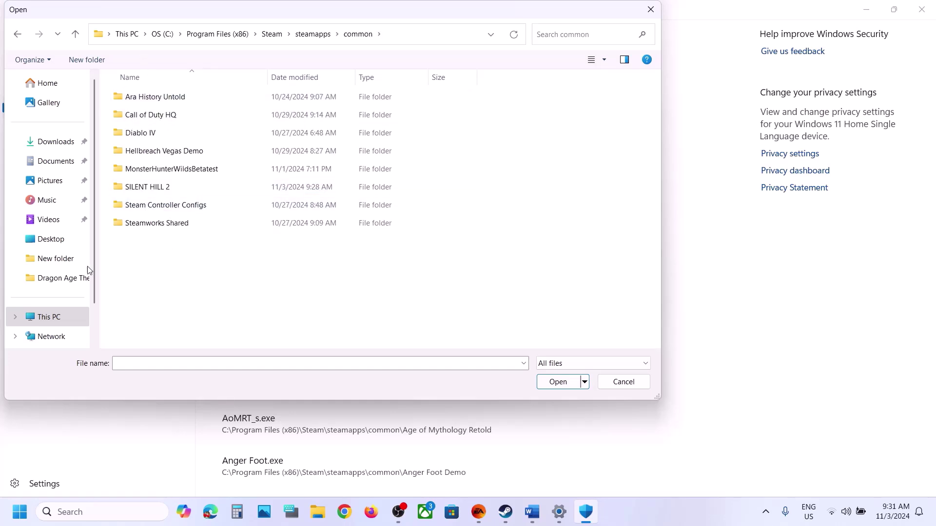
Add the Dragon Age The Veilguard application from C:\Program Files\EA Games\Dragon Age The Veilguard as an allowed app.
click(53, 316)
double_click(317, 104)
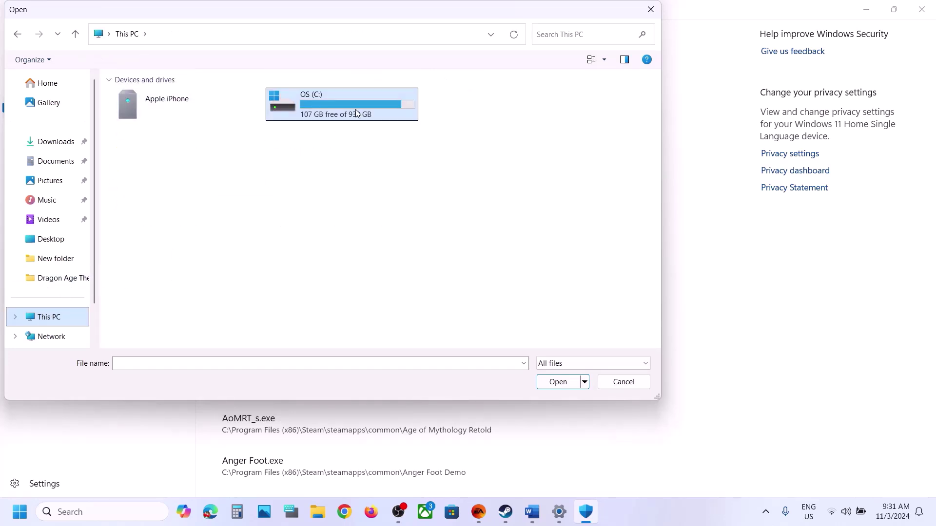
scroll(244, 268, down, 3)
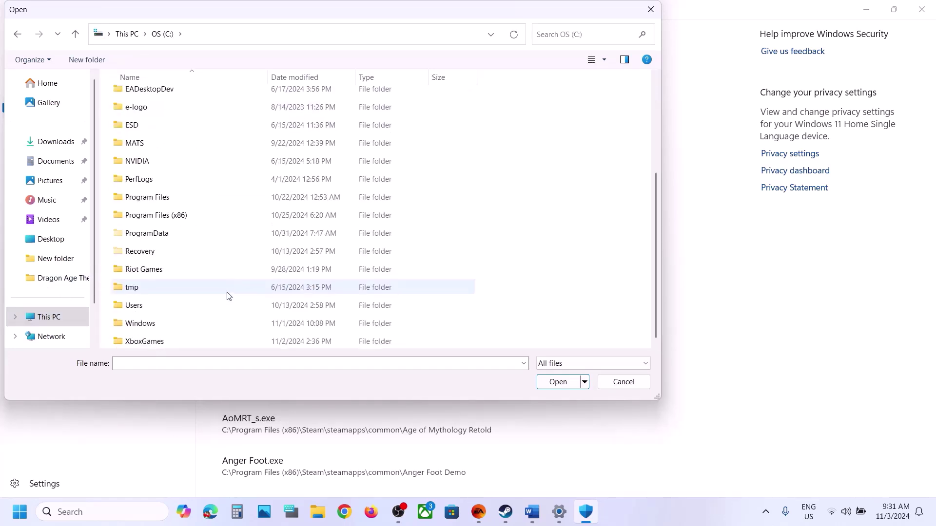
double_click(147, 197)
scroll(184, 164, down, 4)
scroll(166, 142, up, 2)
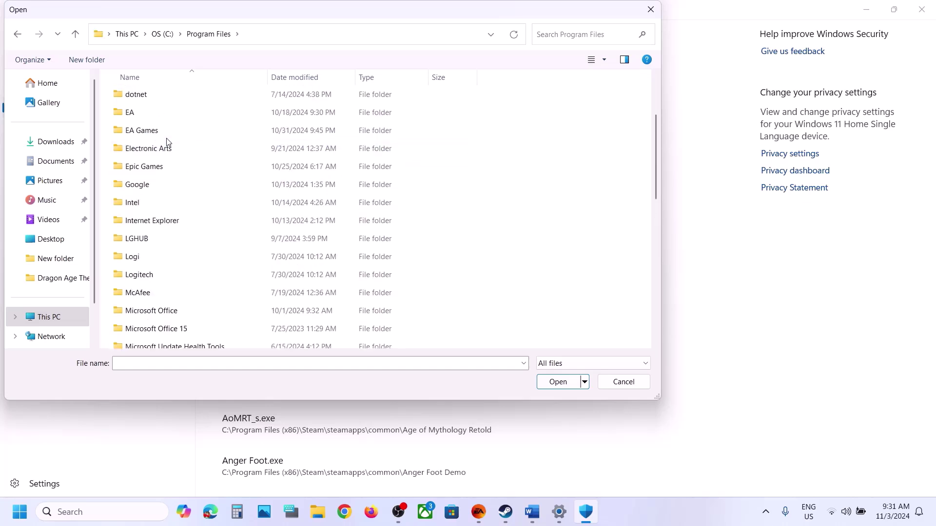
double_click(165, 131)
double_click(166, 97)
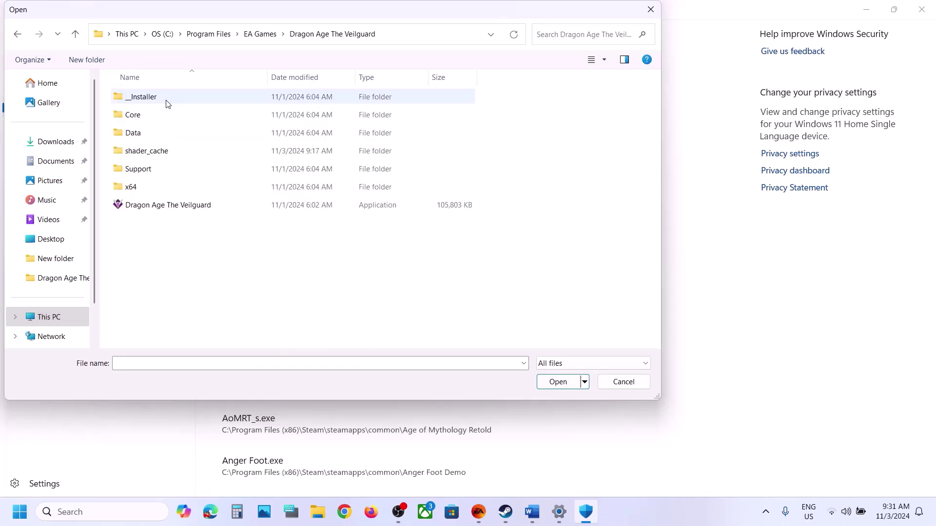
click(149, 208)
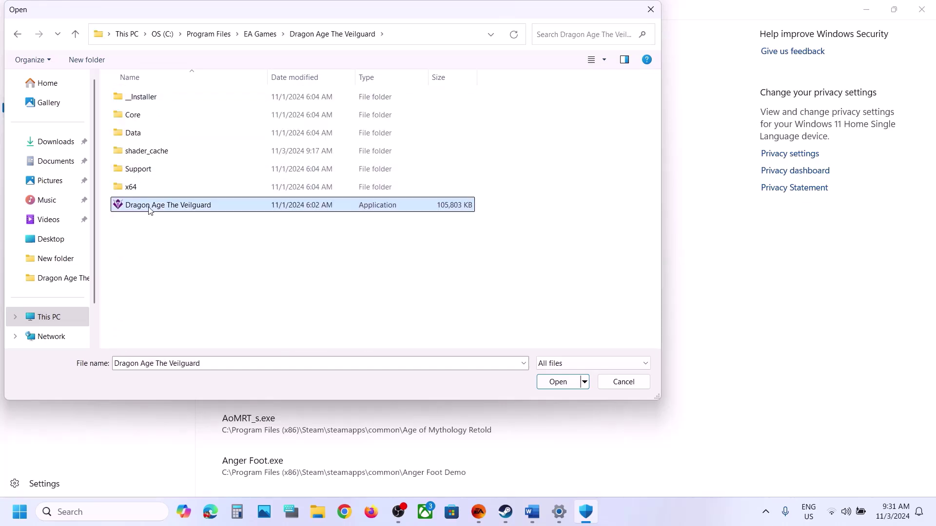
click(548, 385)
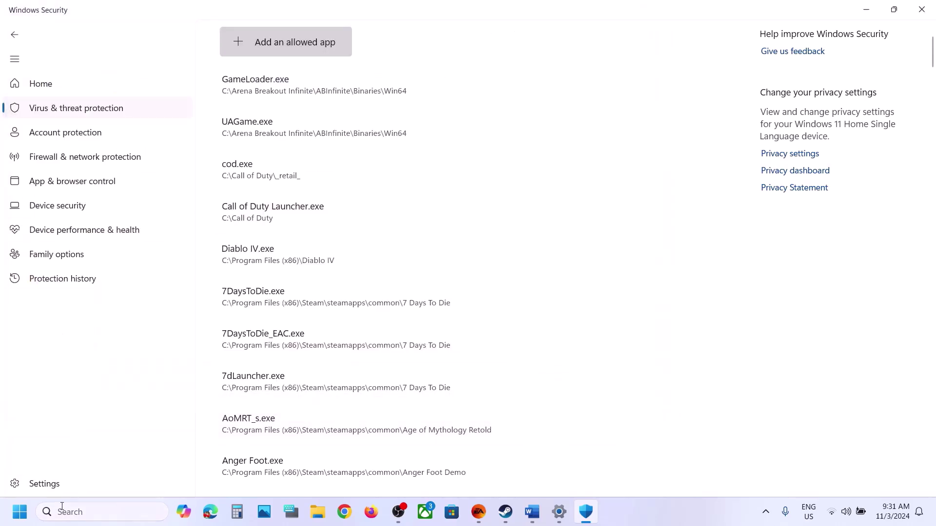
Open Windows Defender Firewall's allowed apps list through Control Panel and enable changing its settings.
click(82, 513)
text(control)
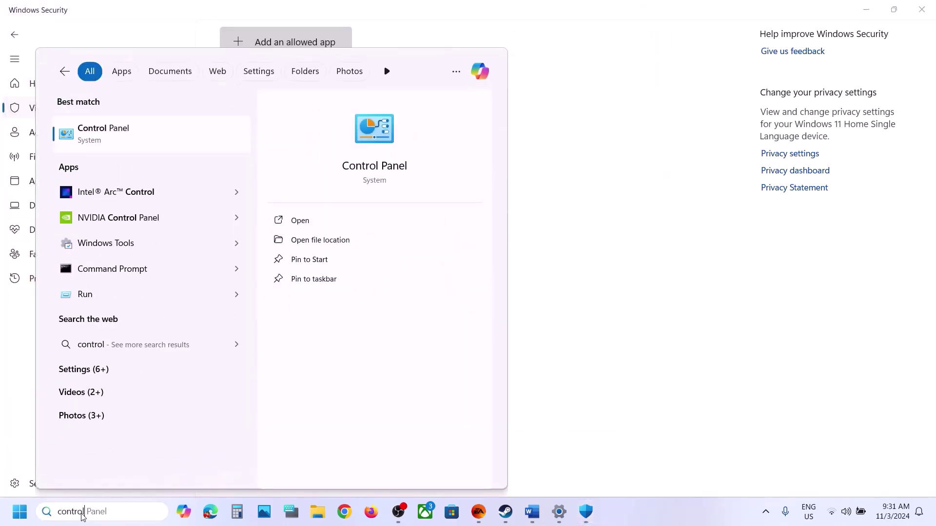
key(Return)
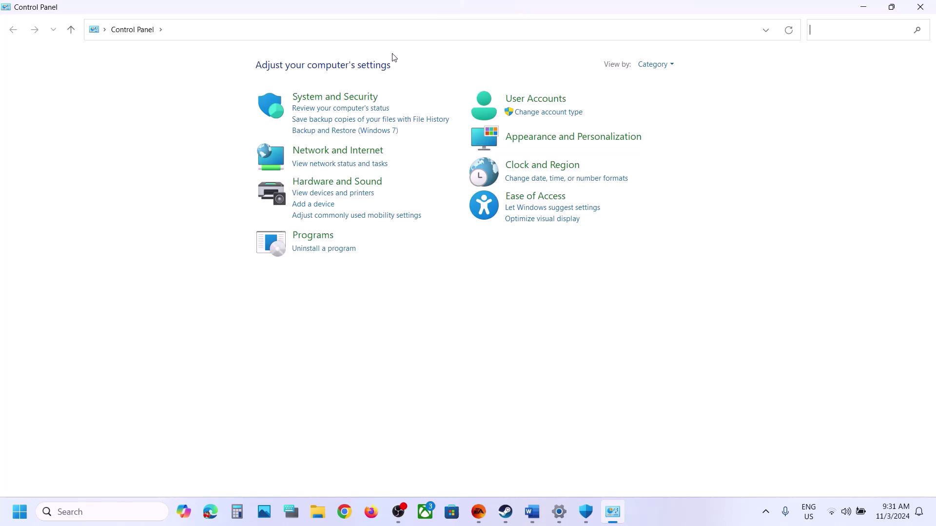
click(363, 99)
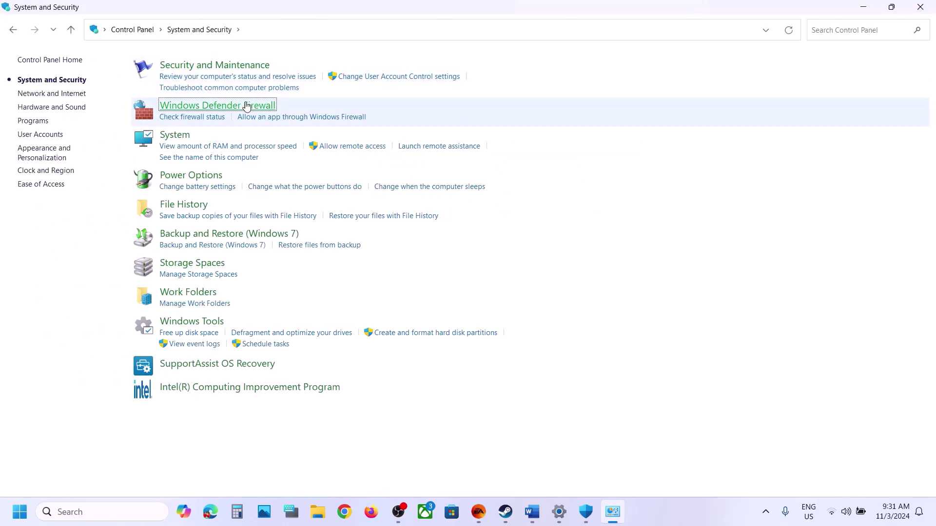
click(246, 105)
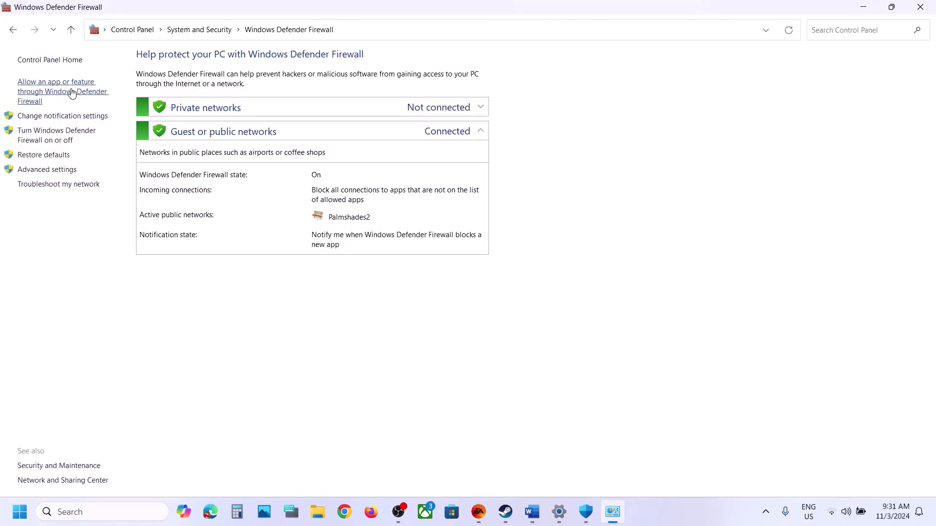
click(72, 92)
click(596, 93)
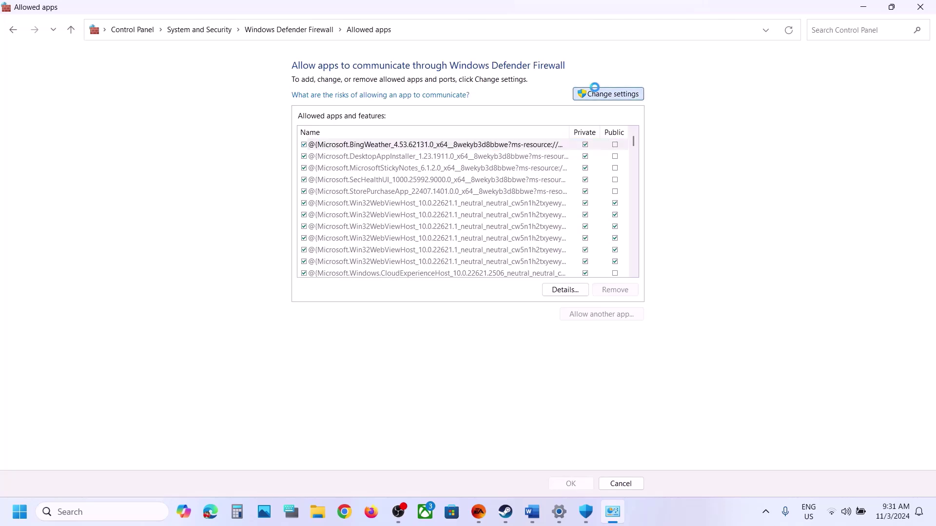
Start allowing another app through the firewall and browse up from the MonsterHunterWildsBetatest folder to the C: drive.
click(618, 312)
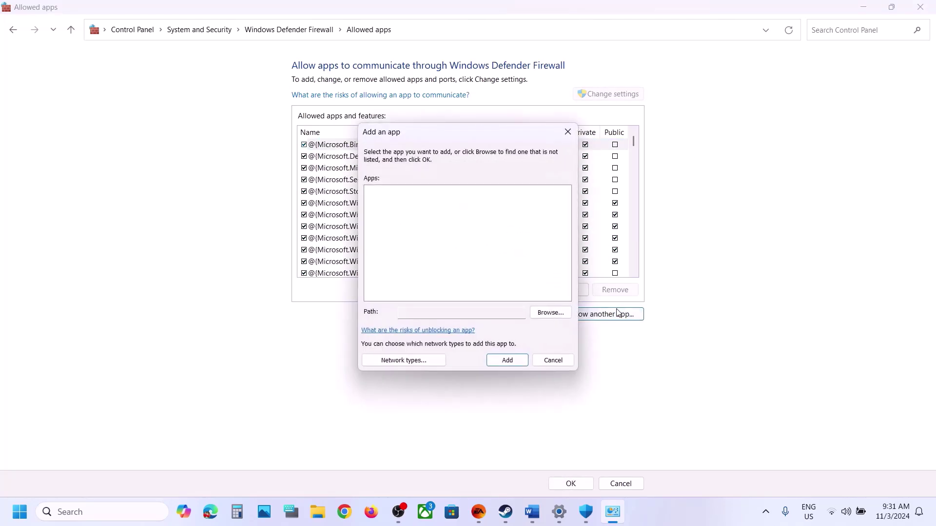
click(559, 316)
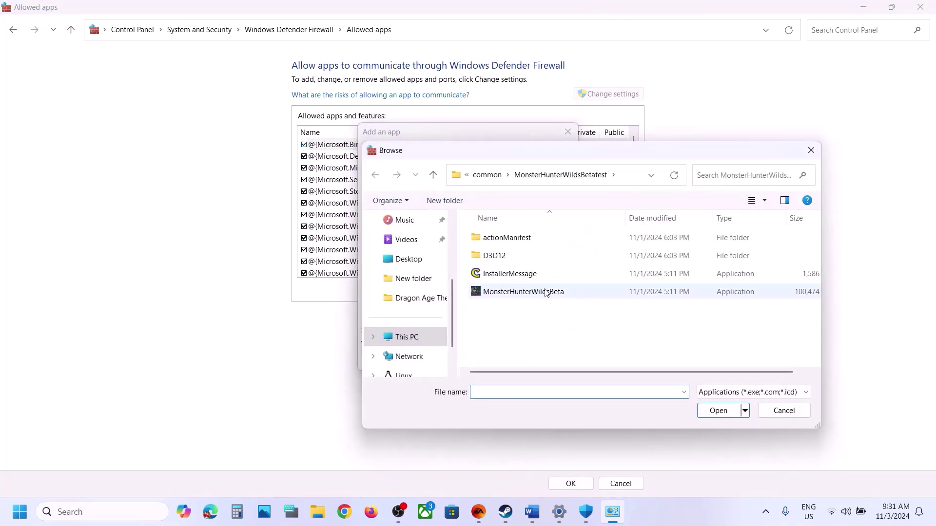
click(431, 179)
click(432, 179)
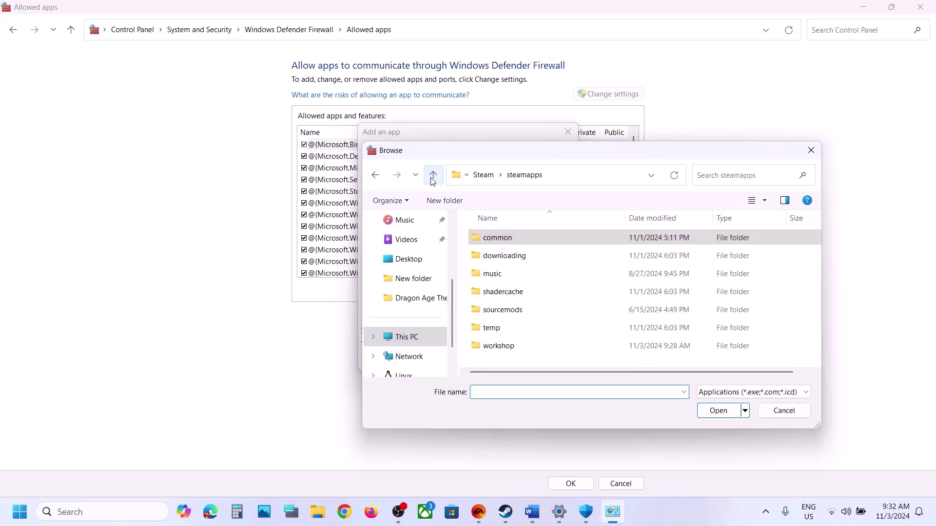
click(432, 179)
click(432, 179)
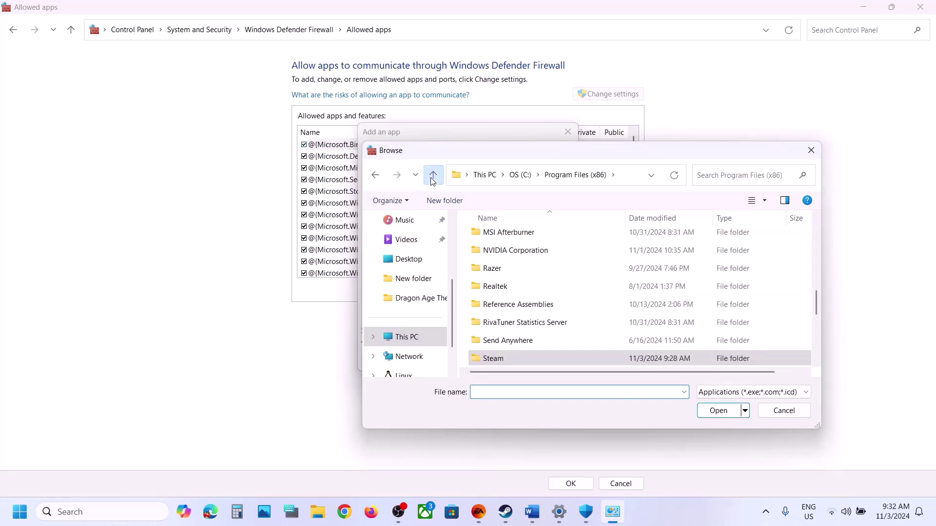
click(432, 180)
Try to add the Dragon Age The Veilguard application from Program Files\EA Games to the firewall's allowed apps, and close the add dialog.
double_click(526, 343)
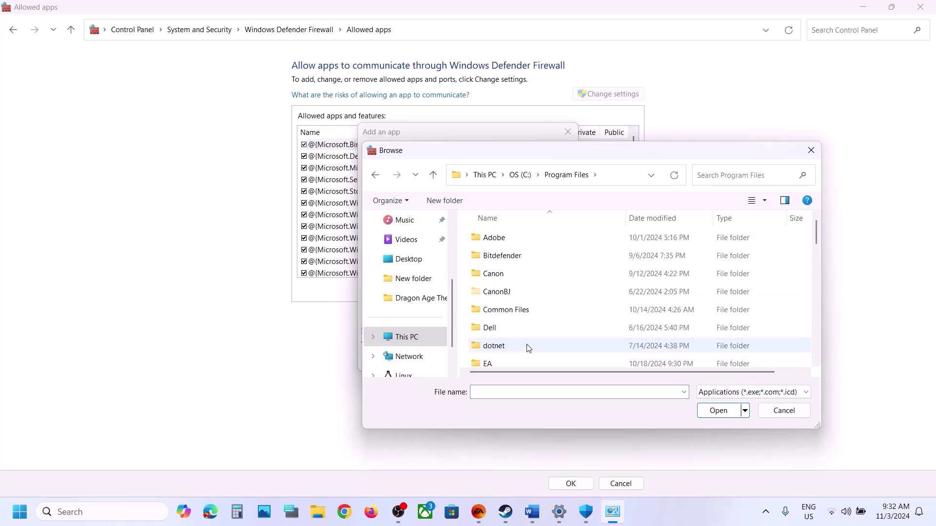
scroll(509, 335, down, 1)
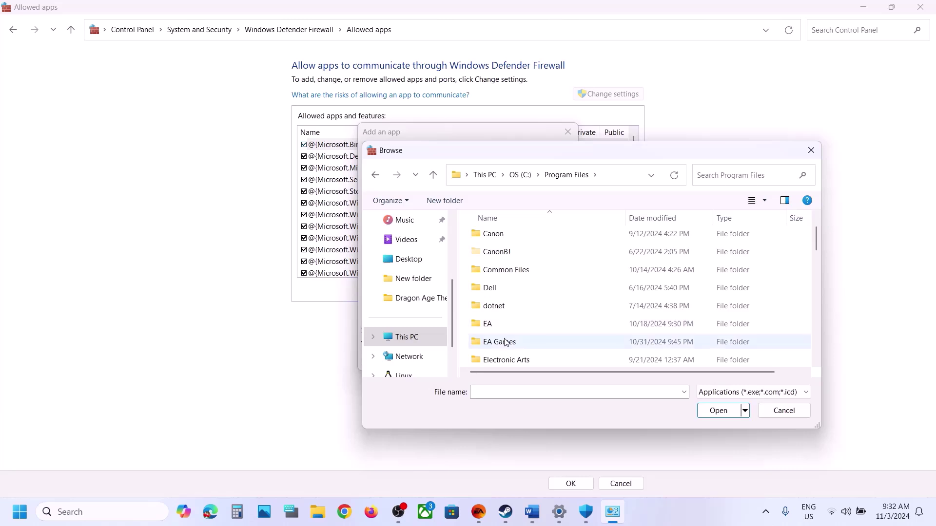
double_click(508, 341)
double_click(513, 237)
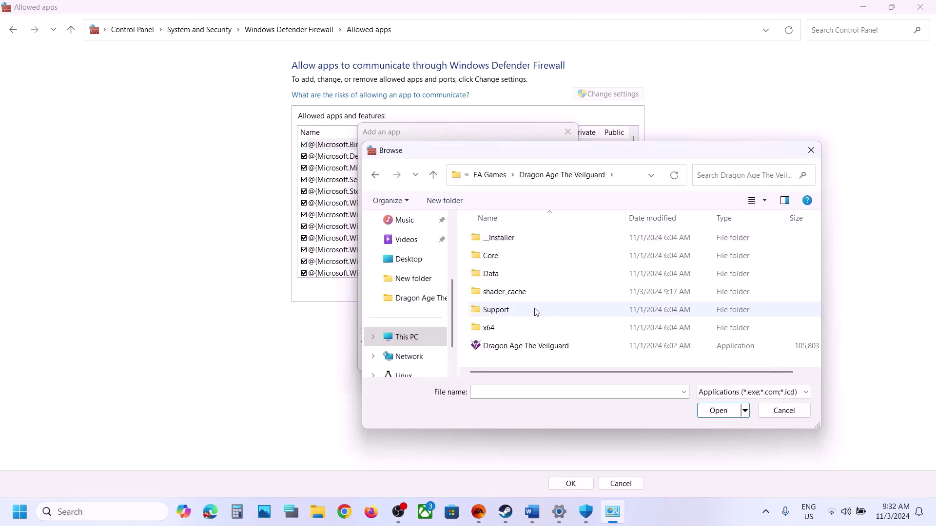
click(513, 346)
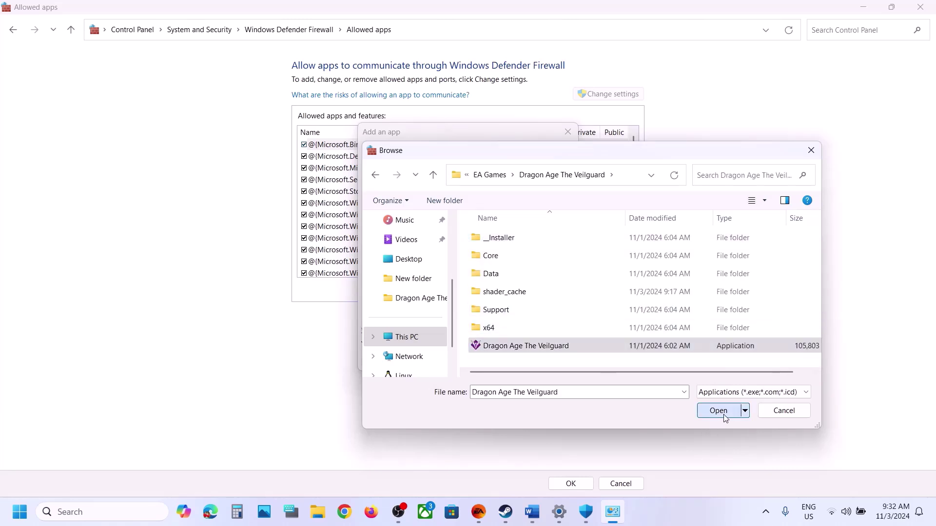
click(724, 414)
click(506, 361)
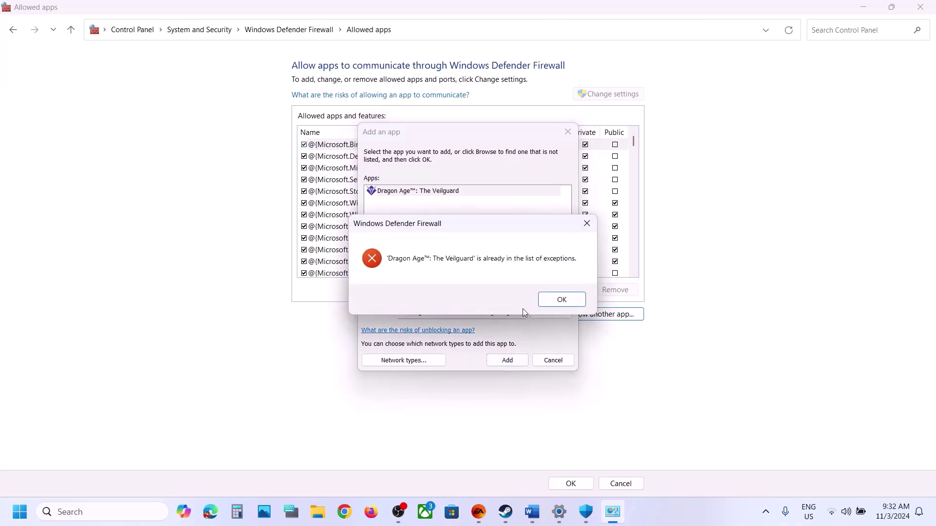
click(560, 299)
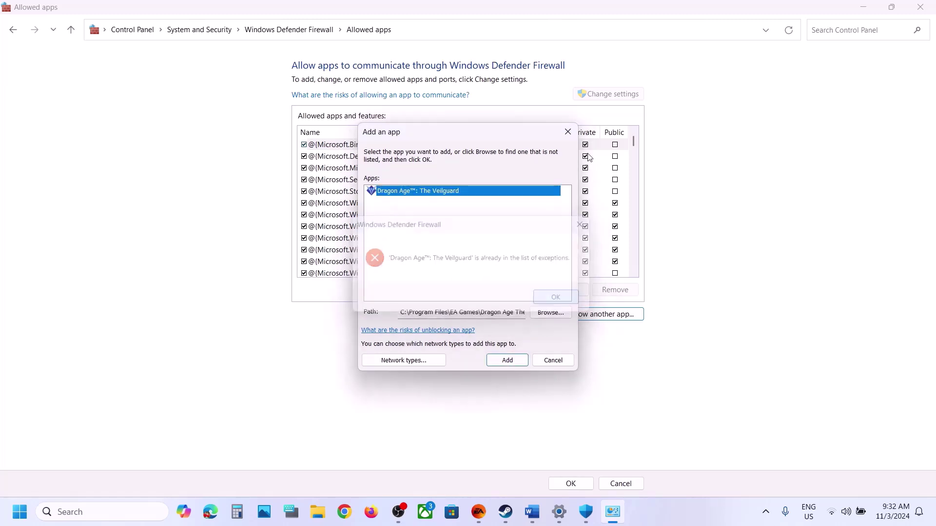
click(568, 131)
Close Control Panel, Windows Security and Settings, and highlight Step 11's instruction to run the game as an administrator in the Word document.
click(920, 7)
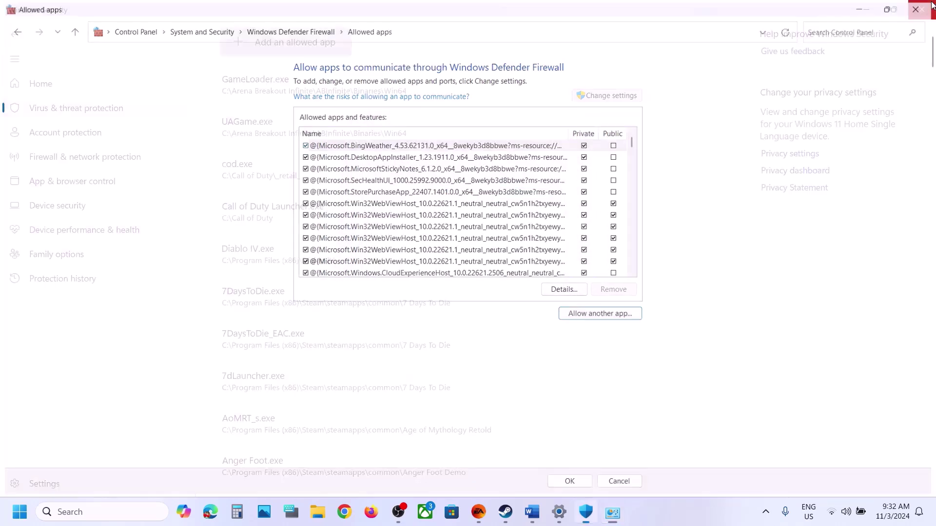
click(932, 6)
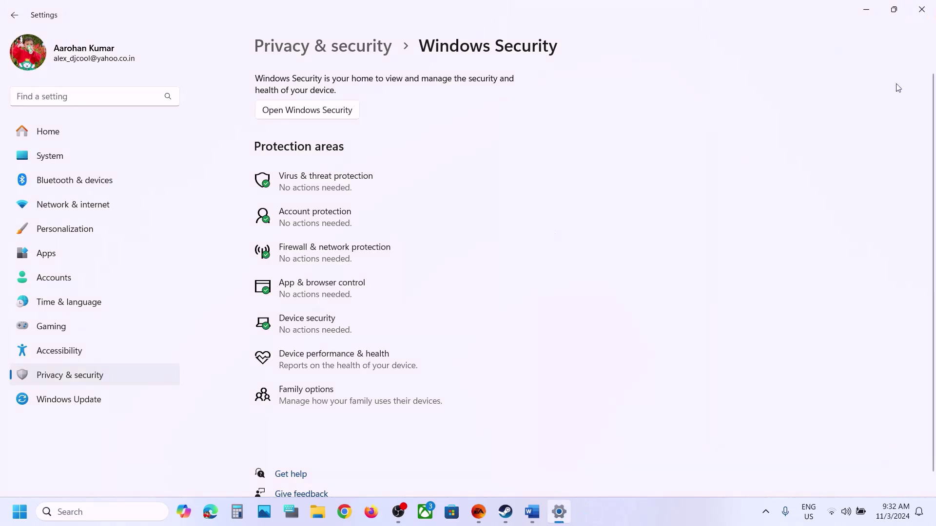
click(927, 18)
scroll(169, 282, down, 5)
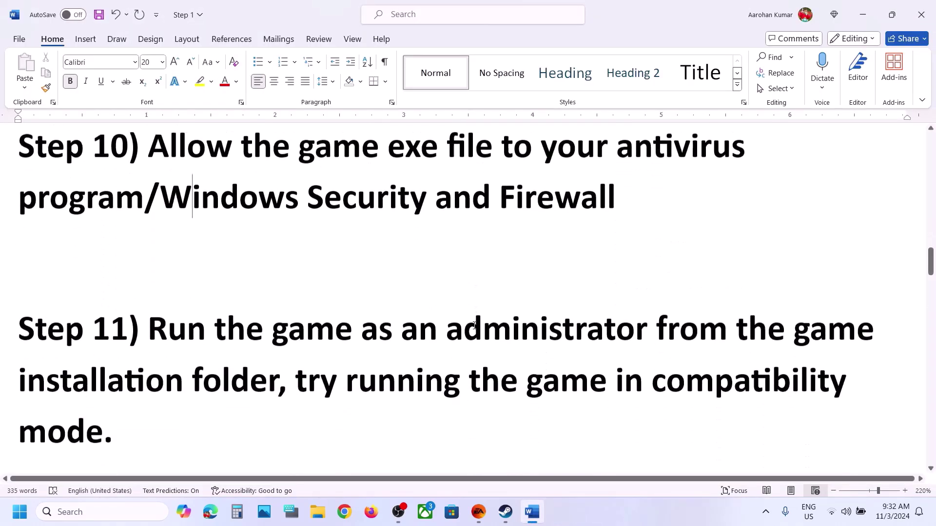
drag(149, 283, 277, 341)
Switch to Steam and bring up the management options for Dragon Age The Veilguard, including browsing its local files.
click(507, 513)
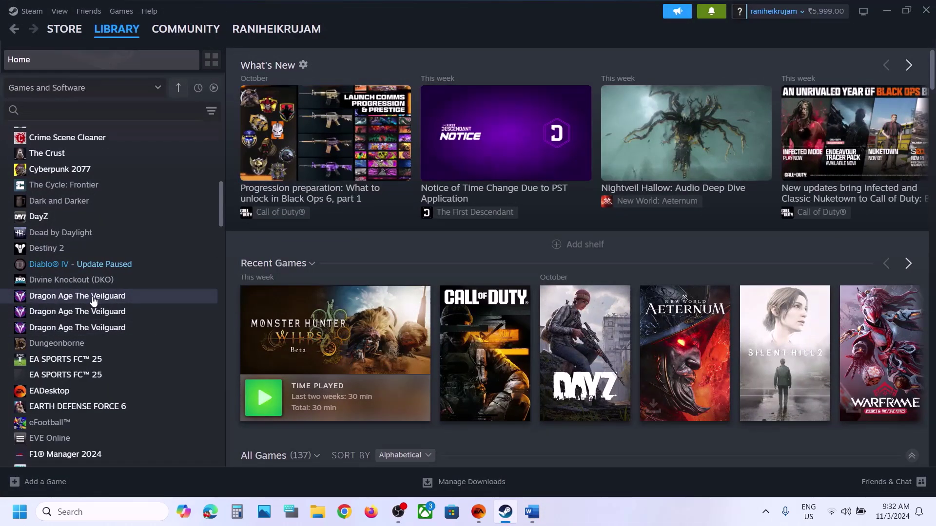
click(94, 300)
right_click(94, 300)
mouse_move(130, 370)
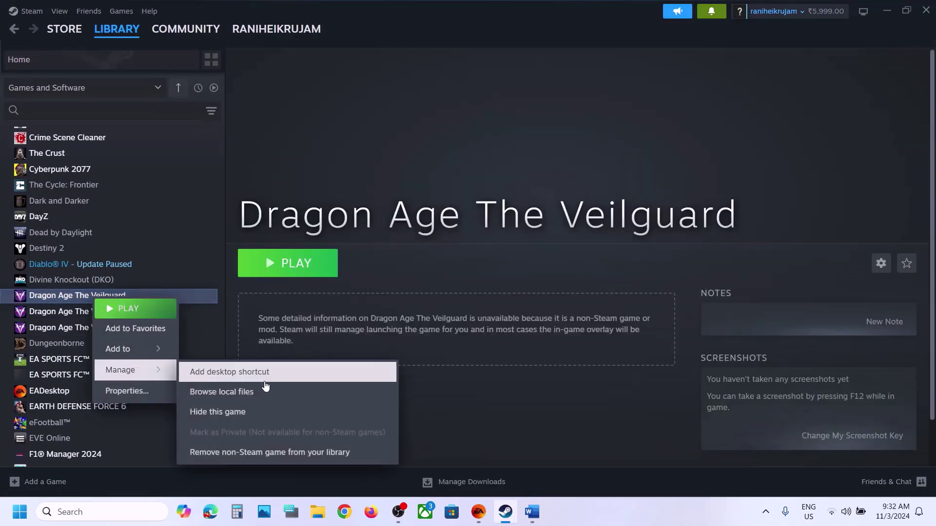
Switch to the EA app and open the Dragon Age: The Veilguard install folder from the game's properties.
click(478, 518)
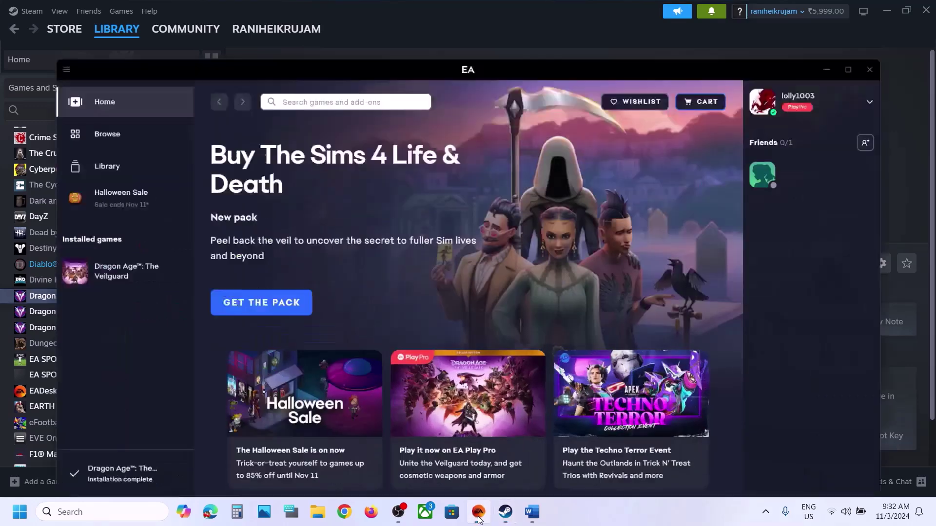
click(87, 246)
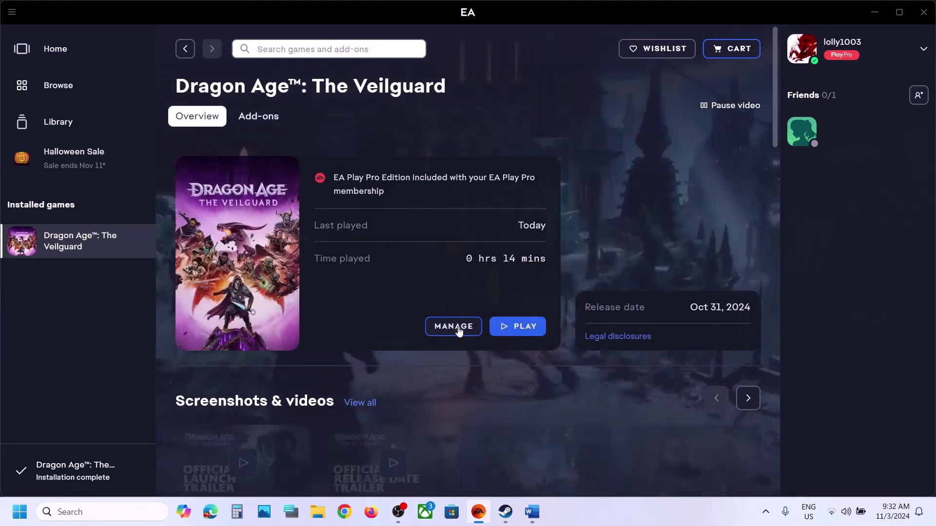
click(458, 327)
click(502, 381)
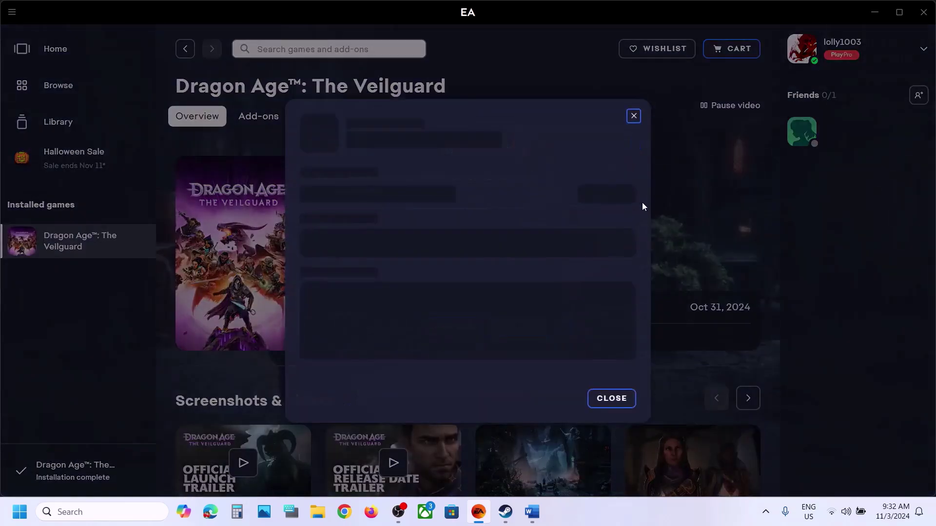
click(607, 210)
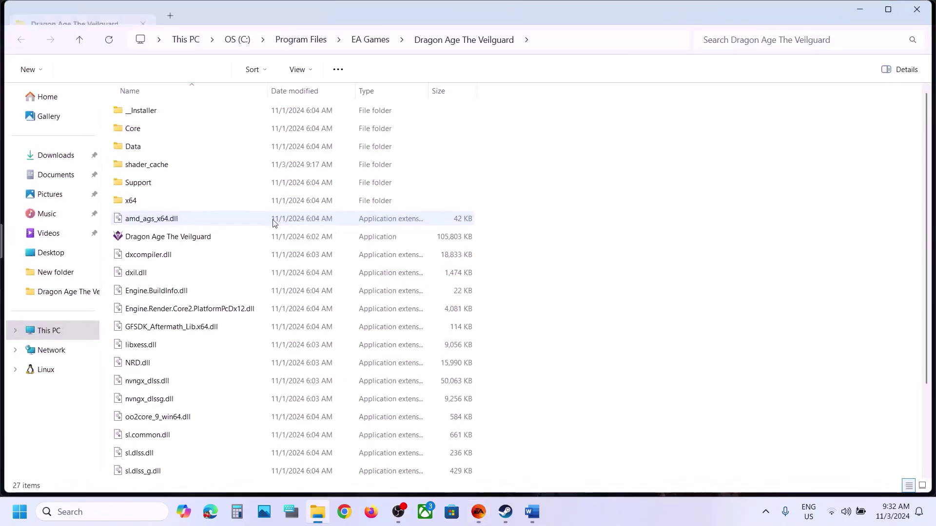
Set the Dragon Age The Veilguard application to run as an administrator in its compatibility properties, and apply the setting.
right_click(167, 236)
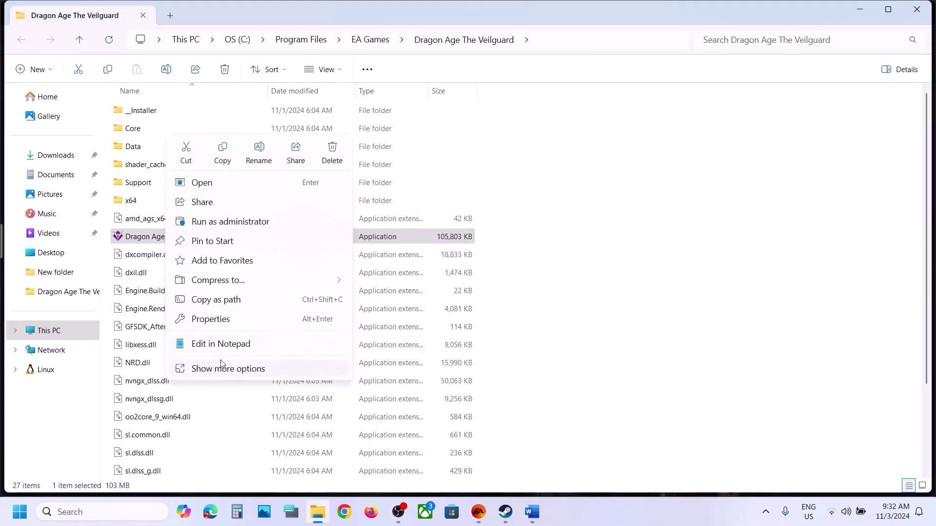
click(205, 320)
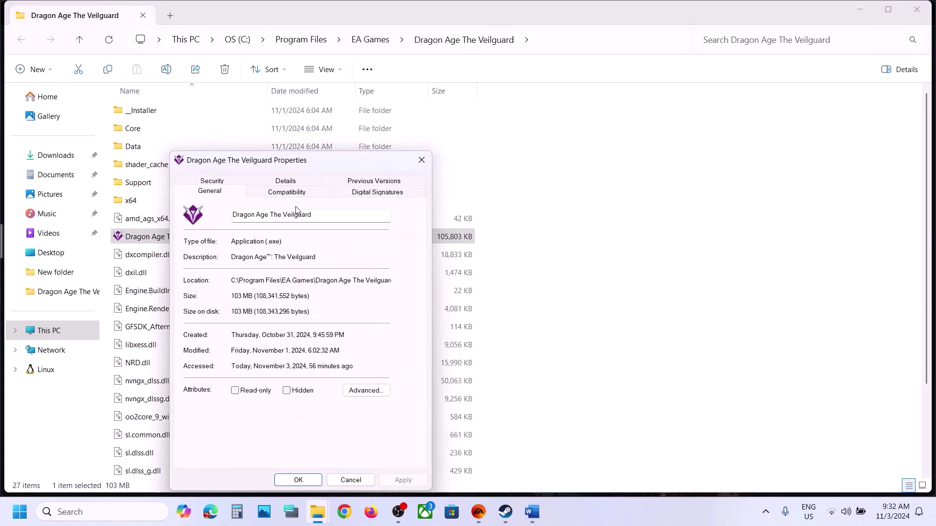
click(262, 193)
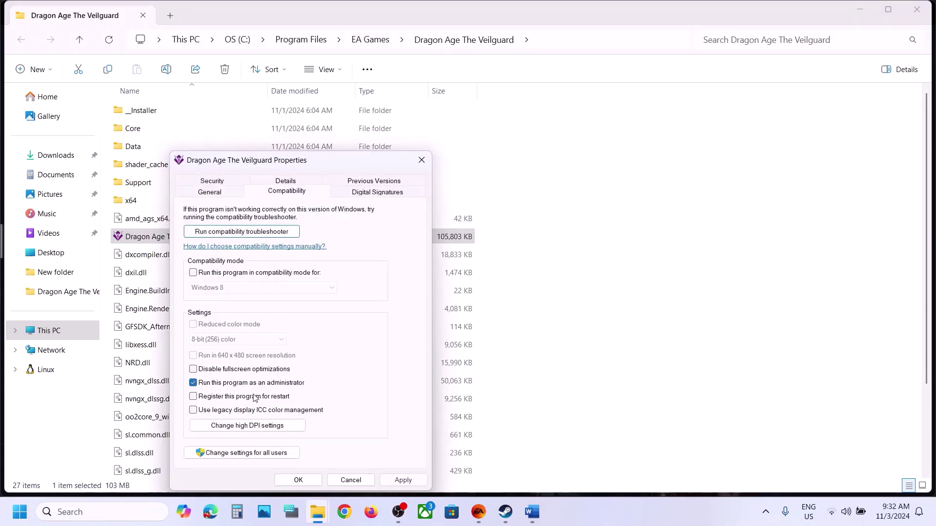
click(392, 480)
click(299, 480)
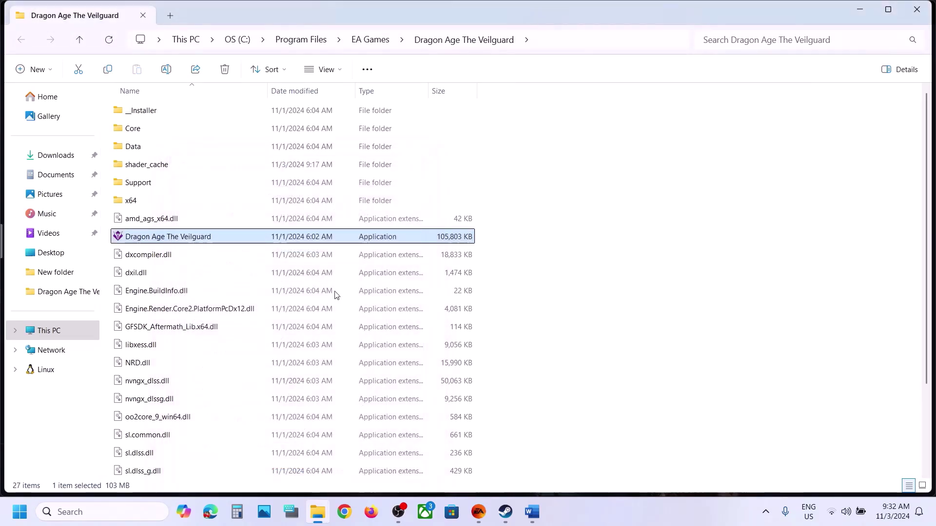
Reopen the Dragon Age The Veilguard application's compatibility properties and apply compatibility mode for Windows 8.
right_click(211, 238)
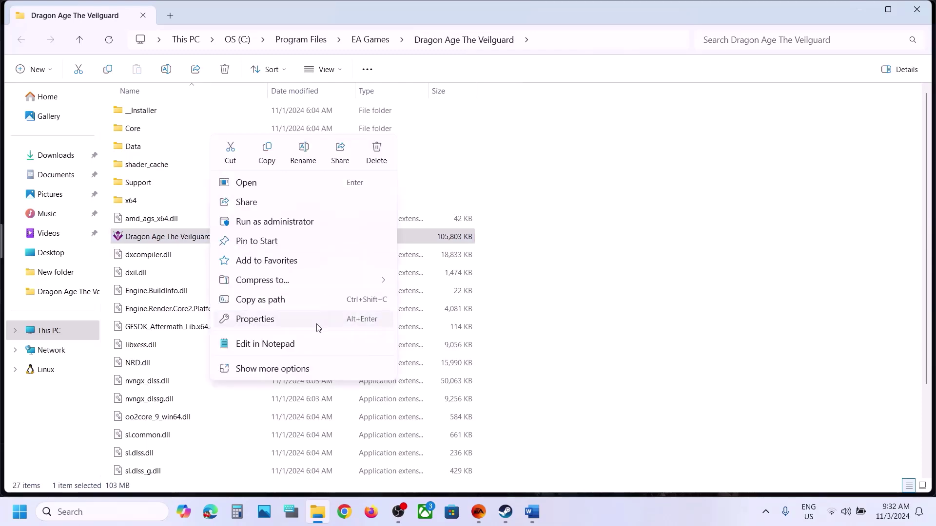
click(265, 322)
click(320, 194)
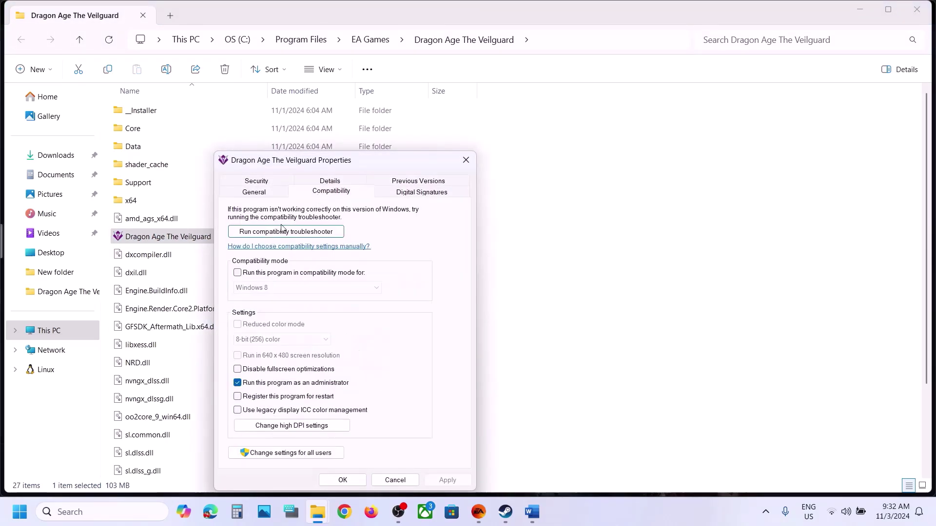
click(238, 273)
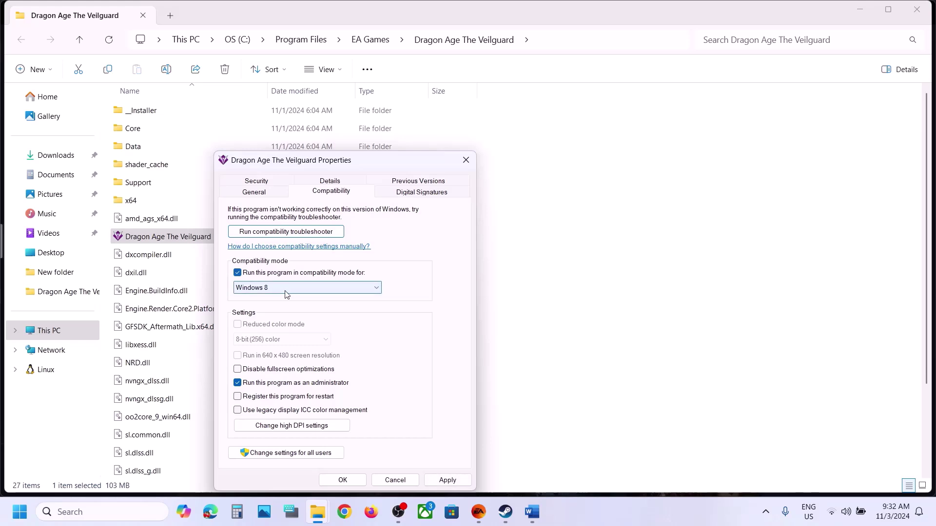
click(447, 481)
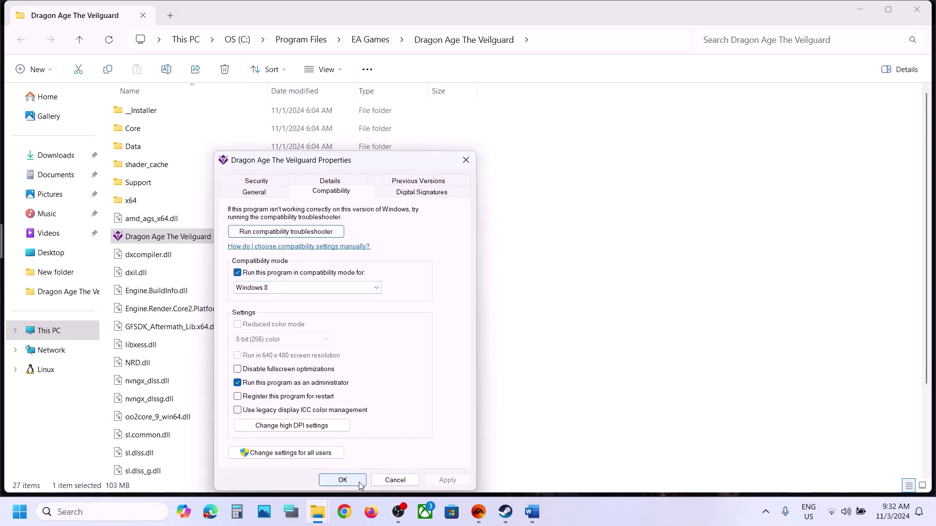
Switch the compatibility mode to Windows 7, disable fullscreen optimizations, and apply both settings.
click(308, 292)
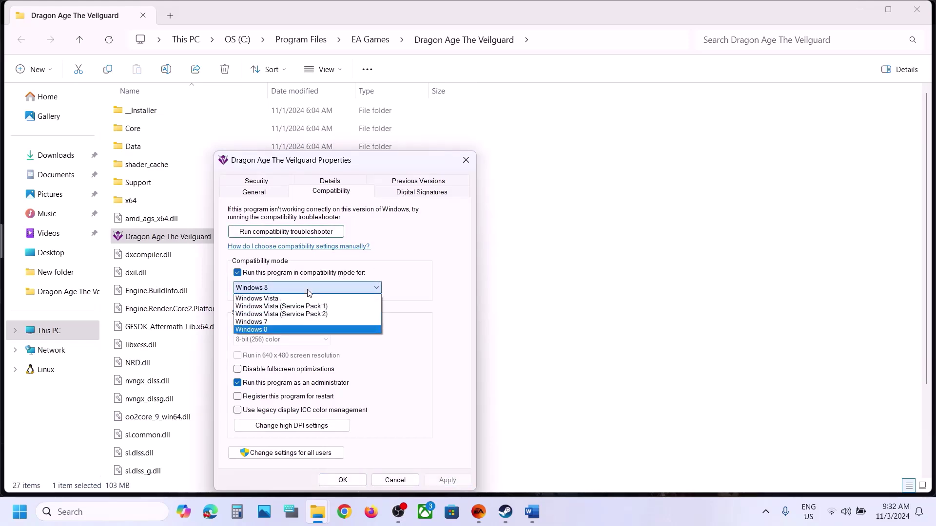
click(271, 323)
click(440, 481)
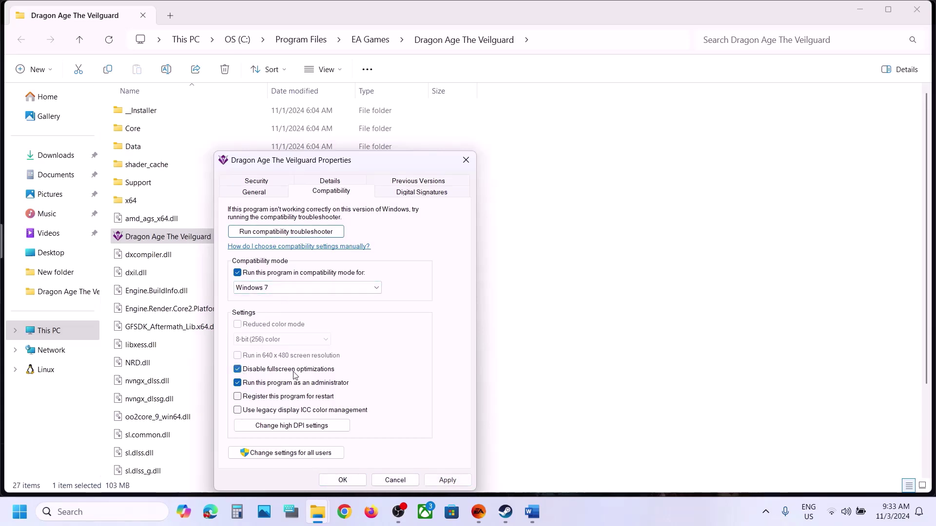
click(444, 480)
Turn off compatibility mode and the option disabling fullscreen optimizations, apply the changes, and close the application's properties.
click(238, 274)
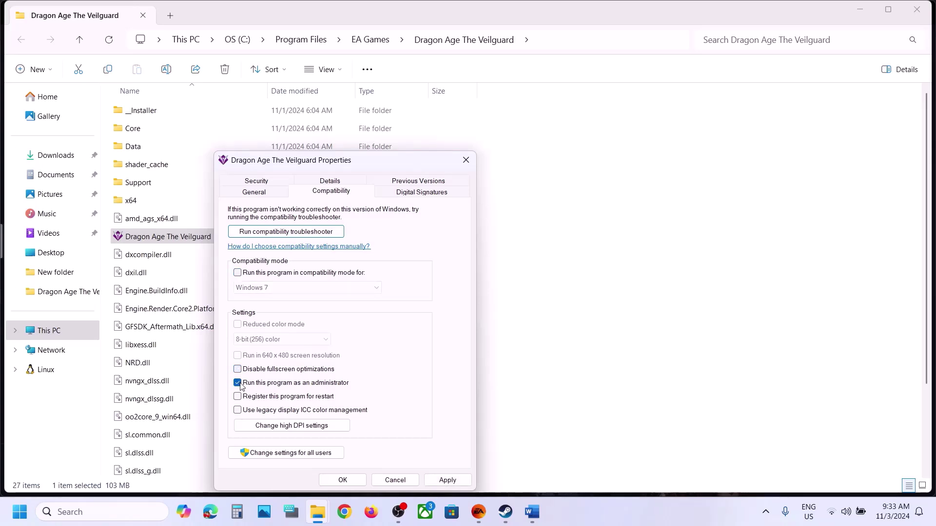
click(440, 480)
click(350, 481)
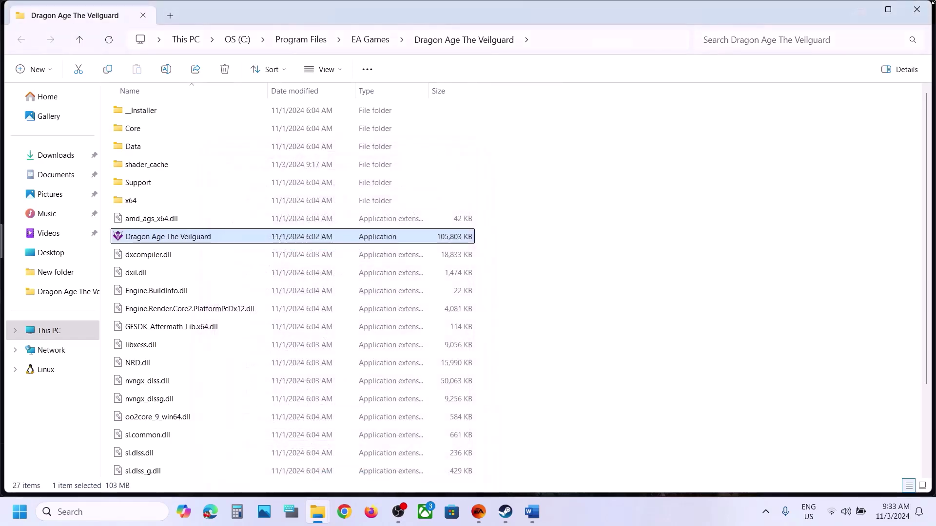
Close the game folder and the EA properties dialog, and highlight Step 12's NVIDIA and AMD driver links in the Word document.
click(914, 11)
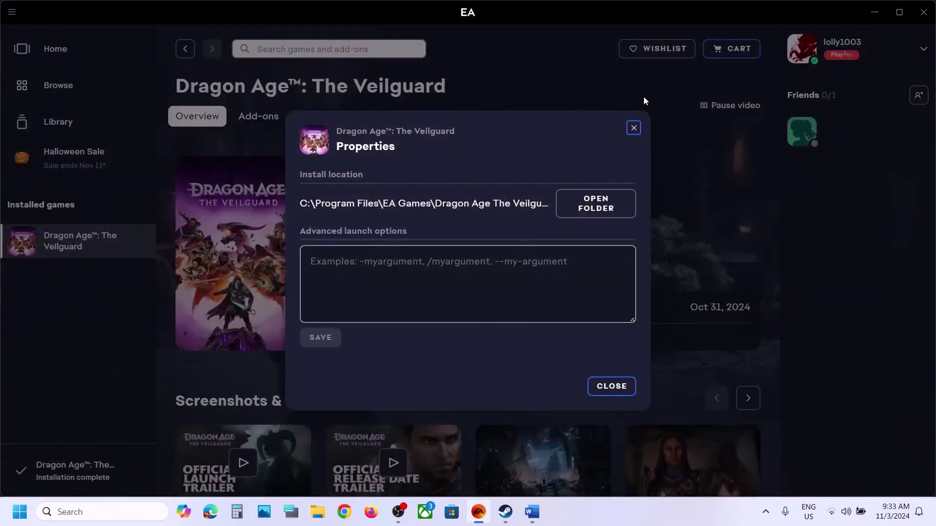
click(634, 128)
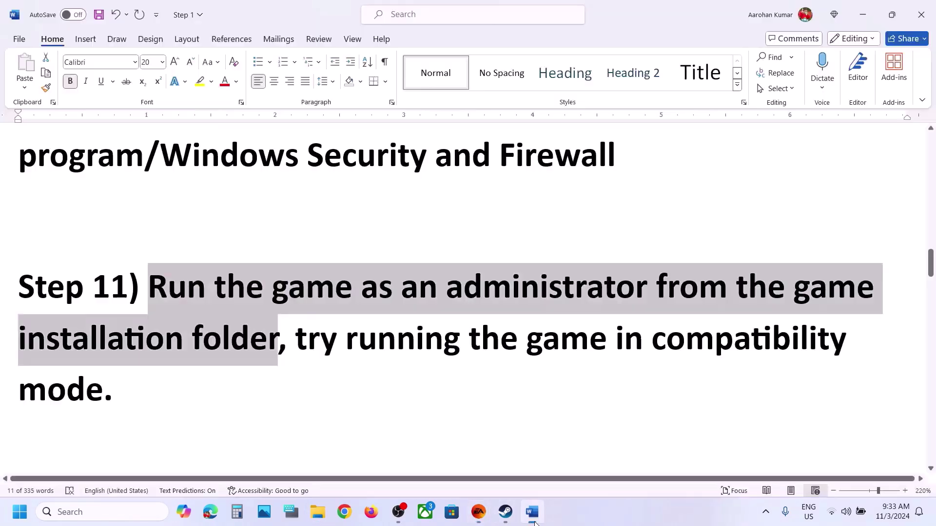
scroll(442, 276, down, 5)
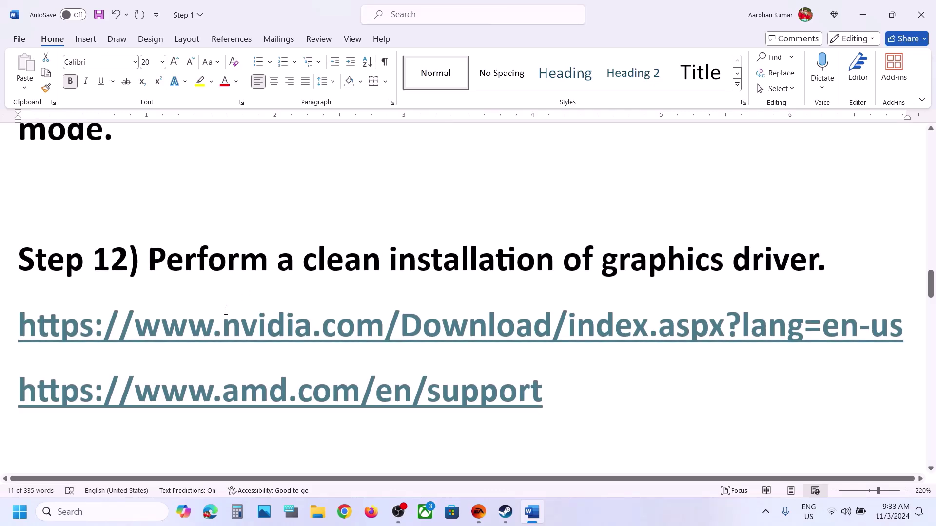
drag(213, 321, 551, 323)
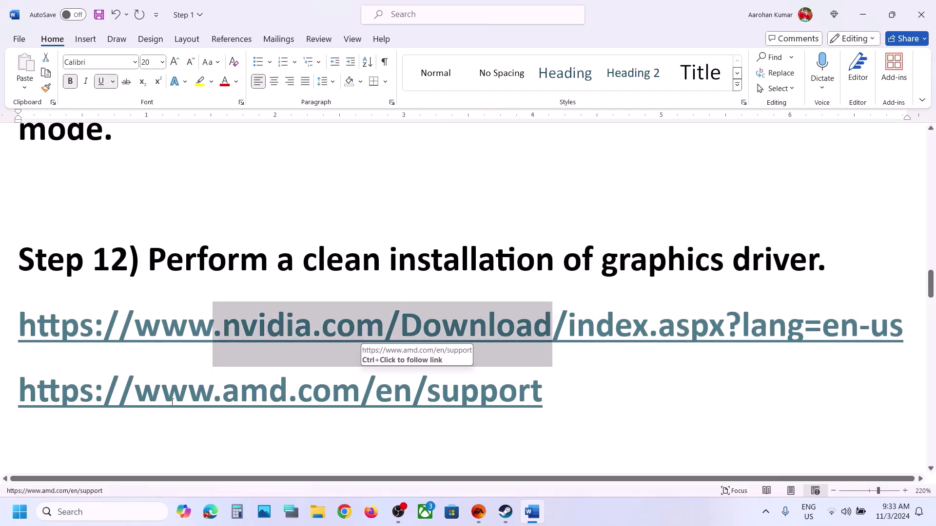
drag(136, 390, 361, 390)
drag(250, 329, 422, 328)
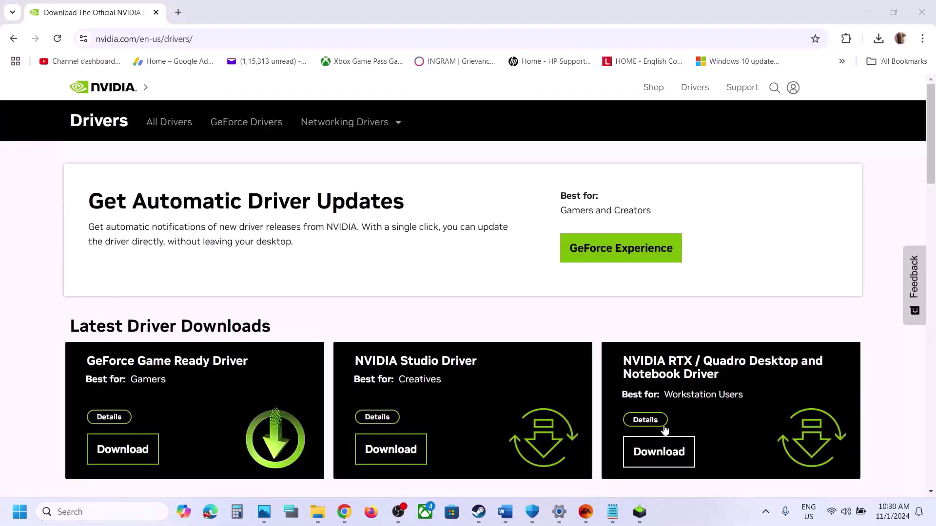
On NVIDIA's Drivers page, run a manual search for GeForce, RTX 30 Series (Notebooks), RTX 3050 Laptop GPU, Windows 11, English (US).
scroll(307, 292, down, 7)
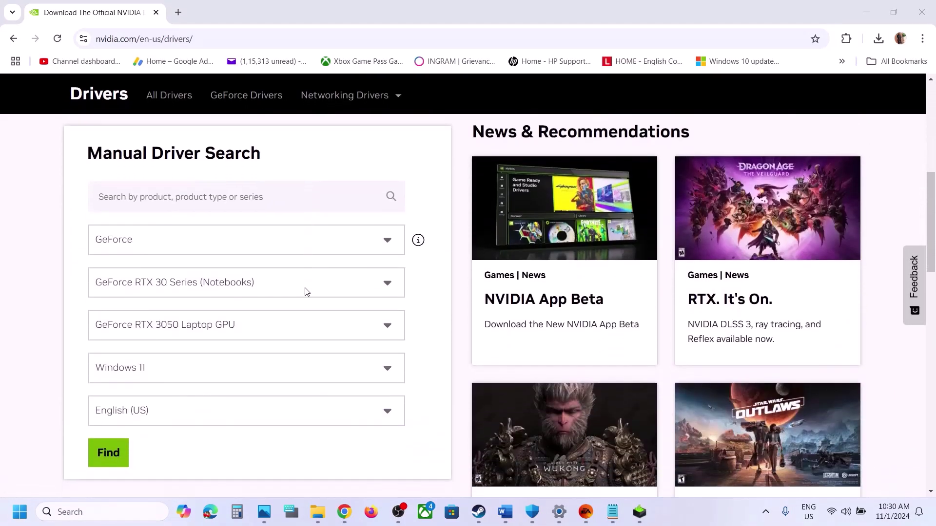
click(167, 236)
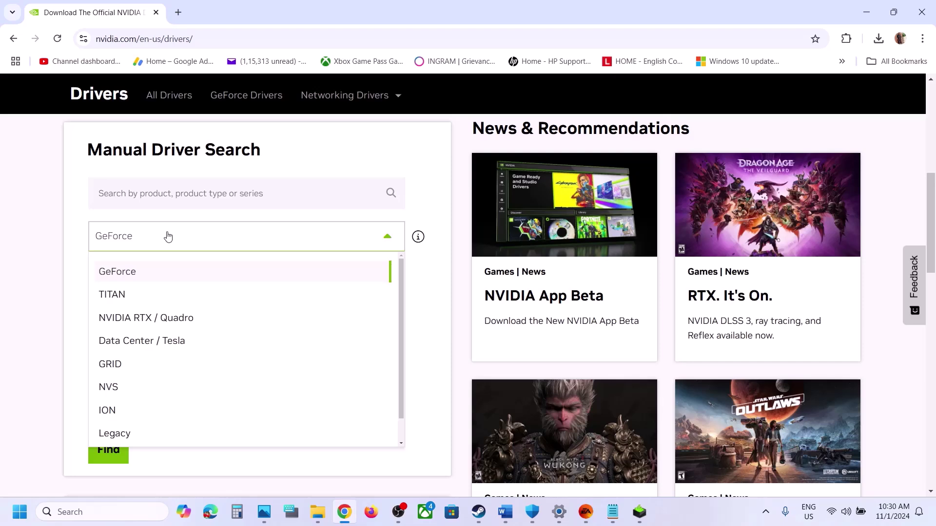
click(115, 273)
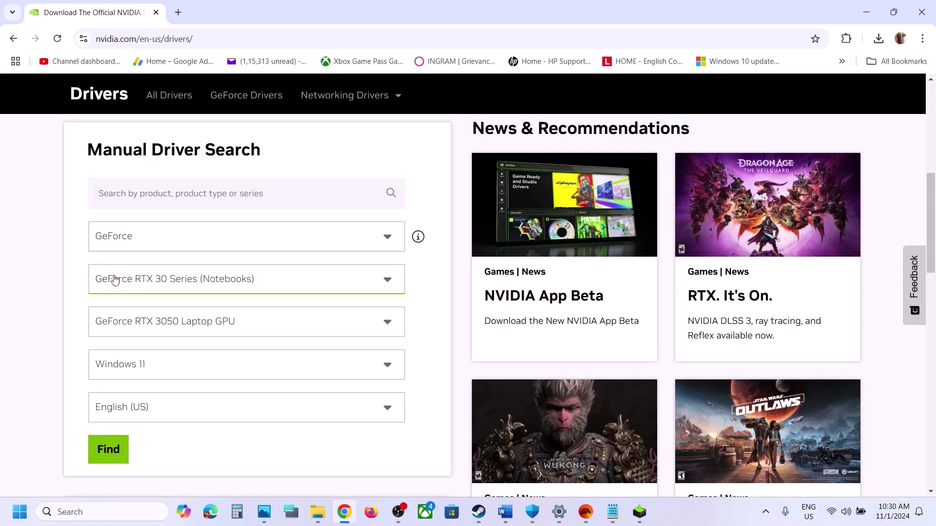
click(164, 286)
click(43, 334)
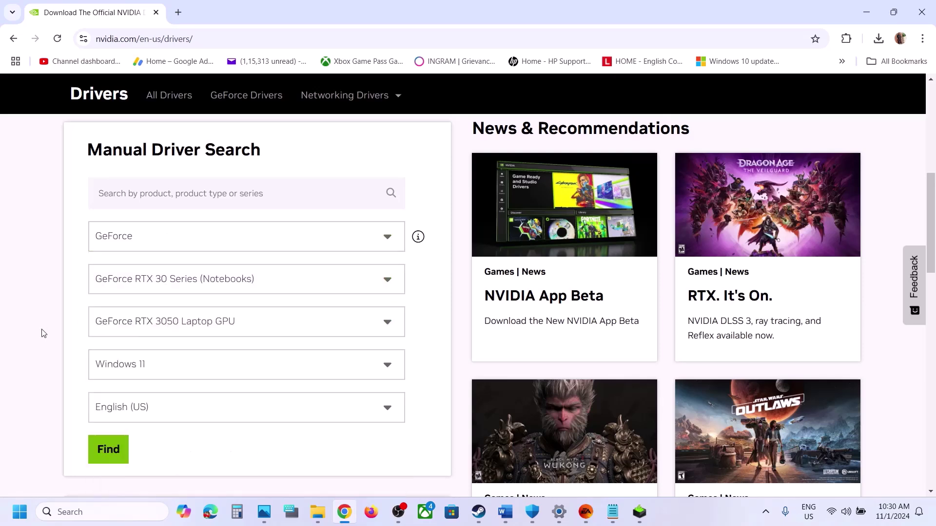
click(194, 330)
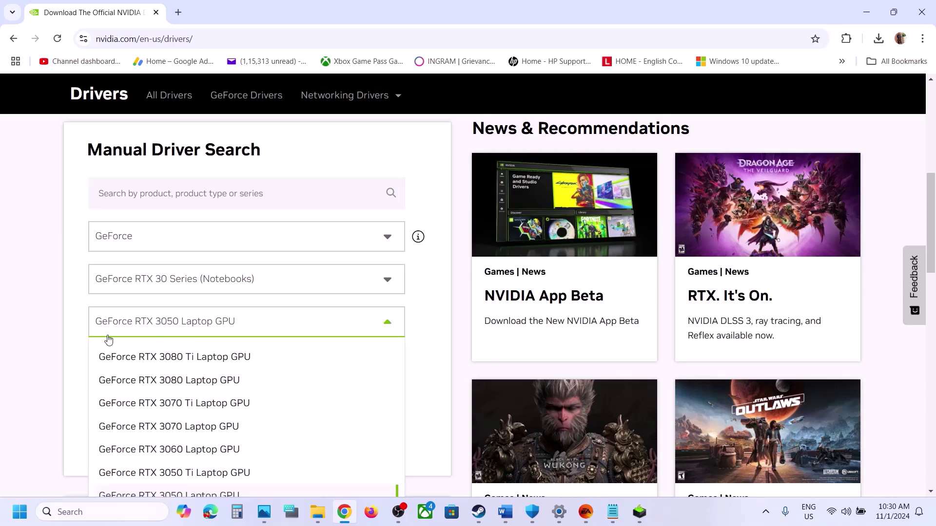
click(48, 340)
click(185, 365)
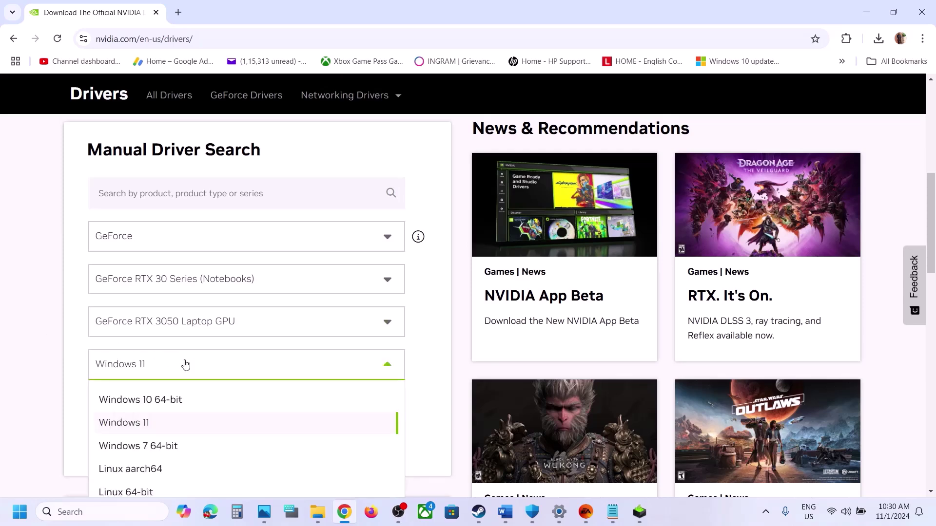
click(151, 422)
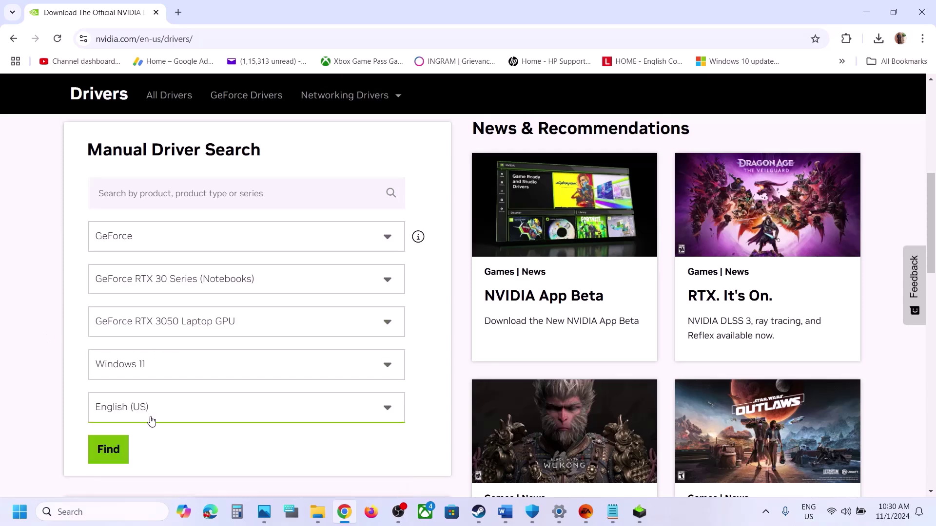
click(119, 446)
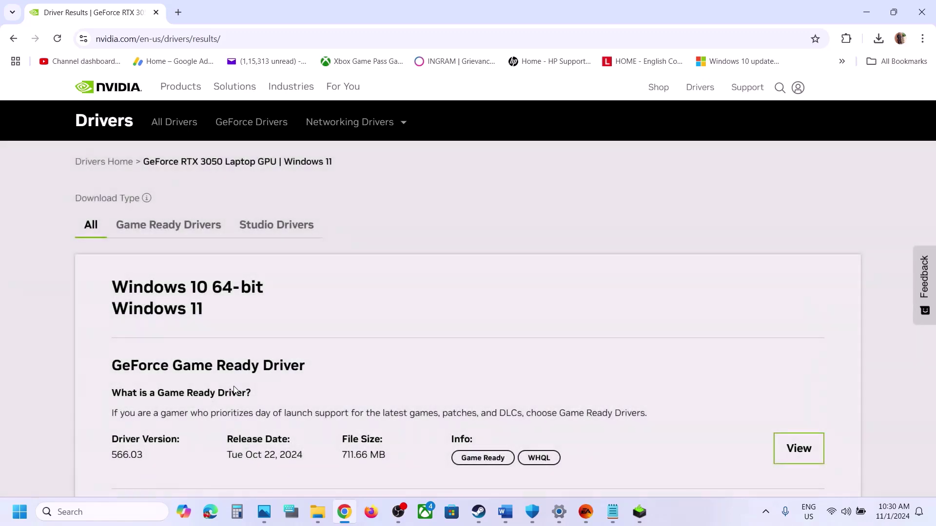
View the GeForce Game Ready Driver 566.03 from the results and download it.
scroll(234, 390, down, 2)
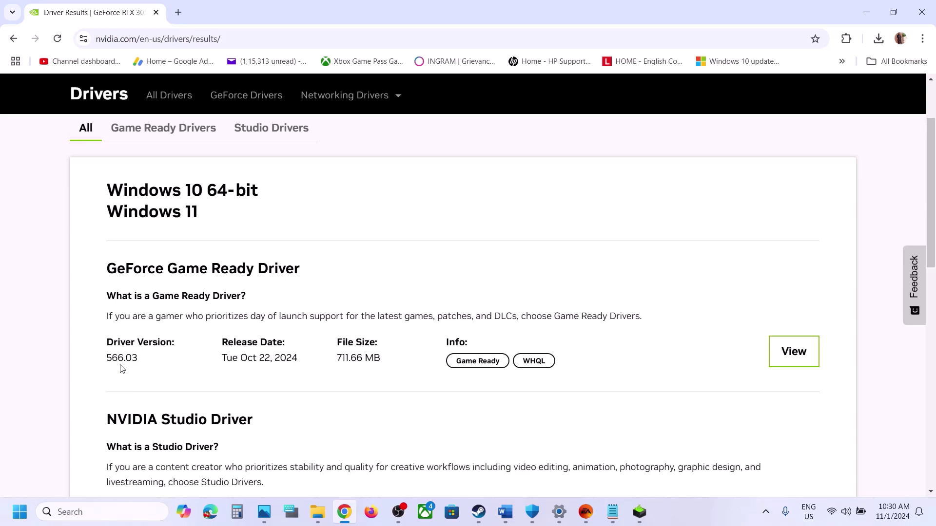
click(775, 348)
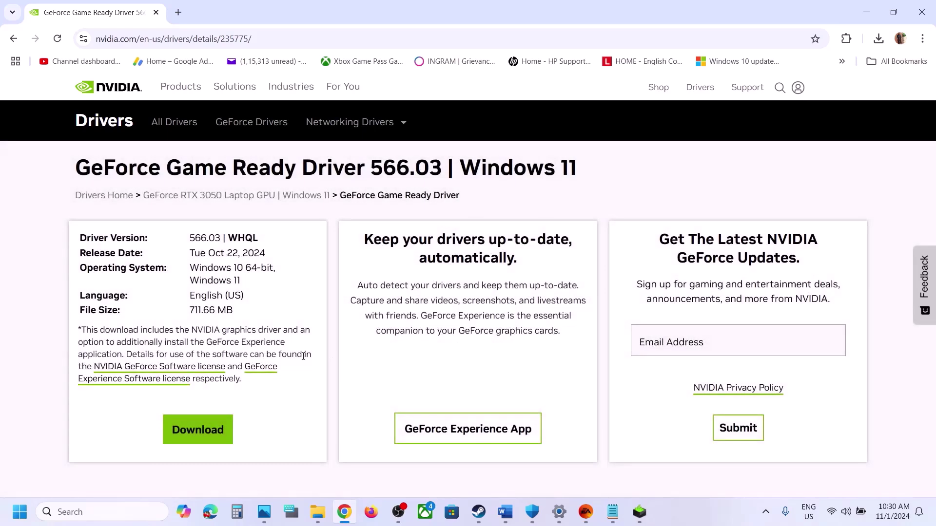
click(181, 423)
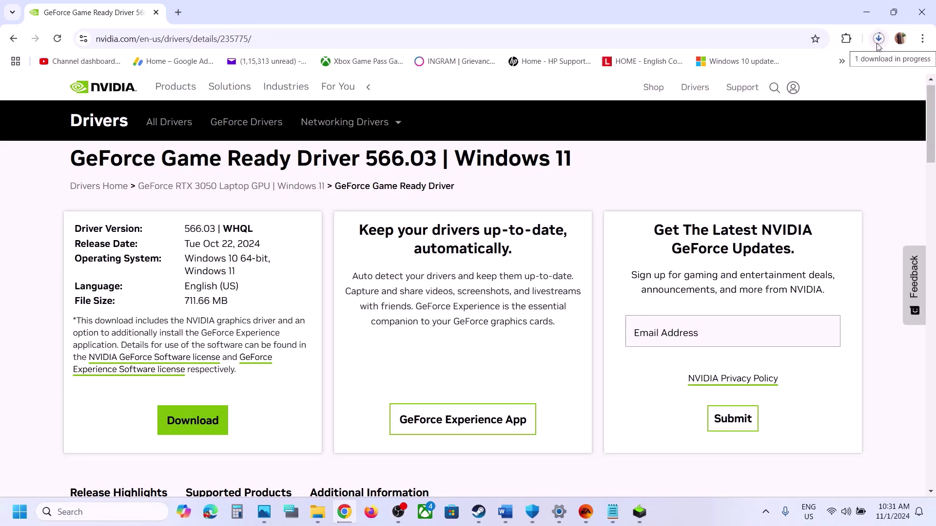
Bring up the NVIDIA Installer, accept the license for the driver with GeForce Experience, and select Custom (Advanced) installation.
click(638, 514)
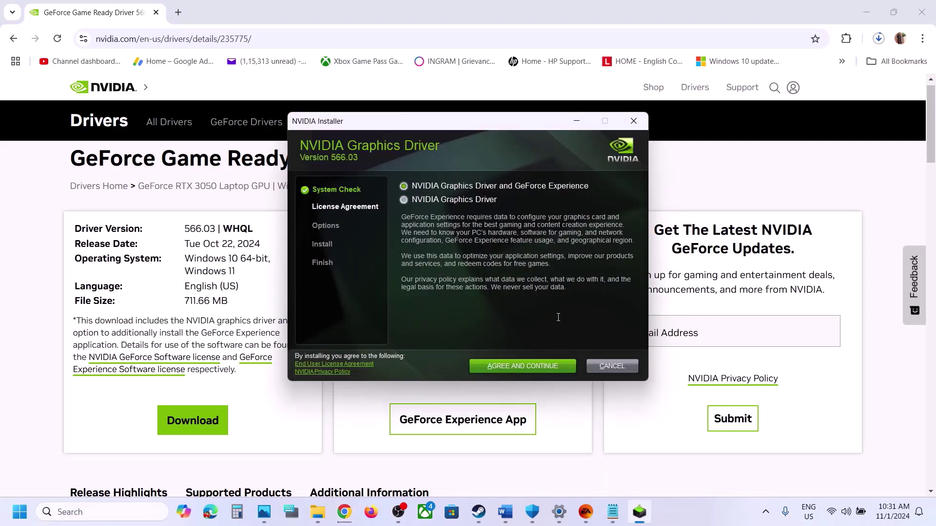
click(504, 366)
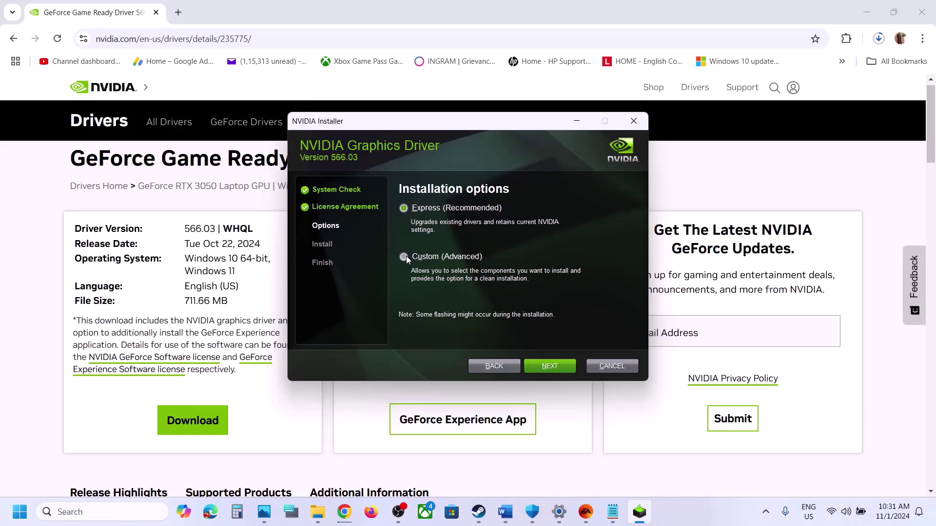
click(406, 256)
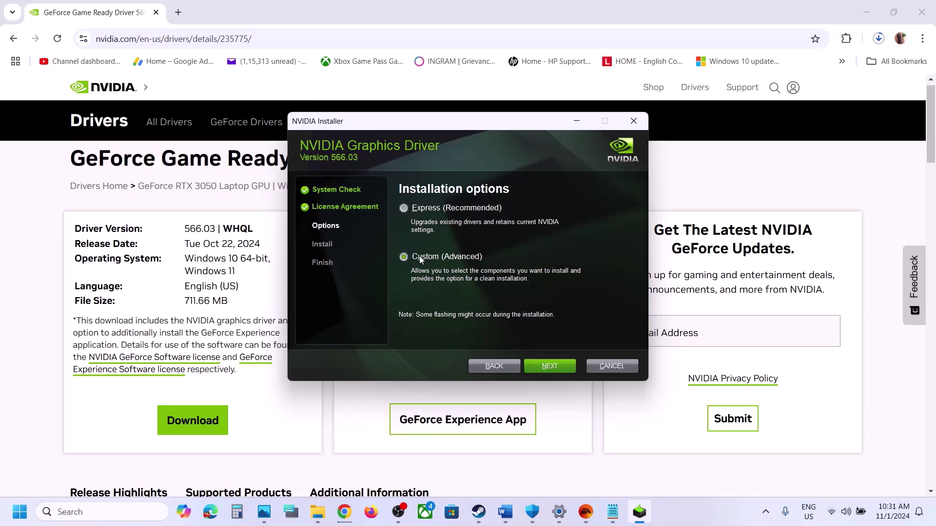
Start a clean installation of NVIDIA Graphics Driver 566.03 with all the listed components kept selected.
click(542, 363)
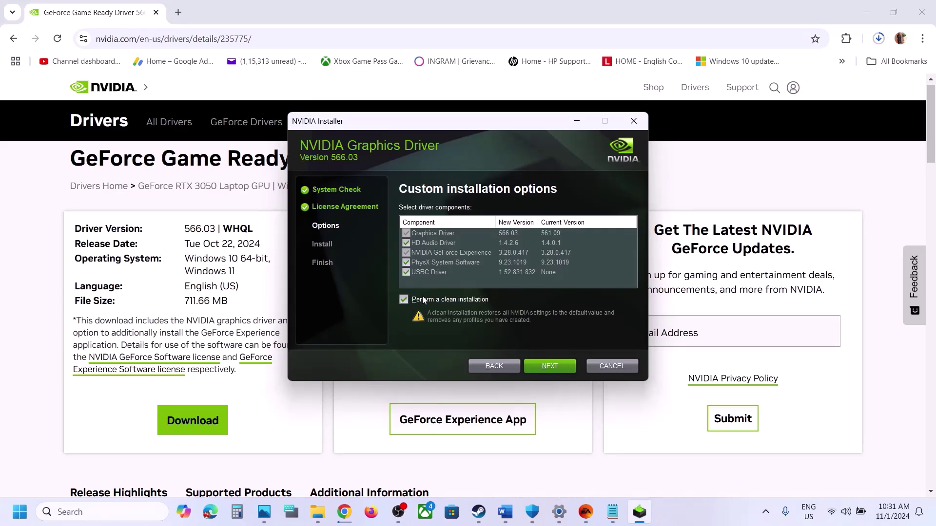
click(556, 366)
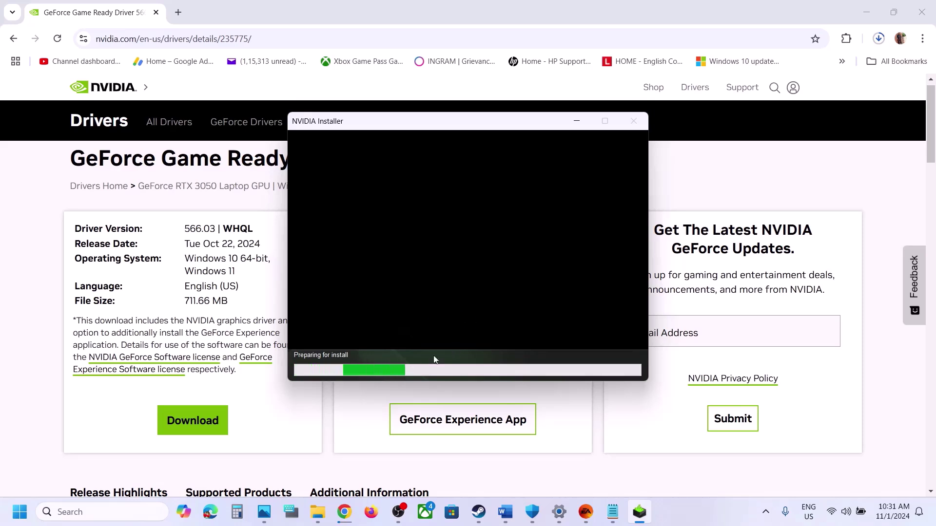
click(696, 504)
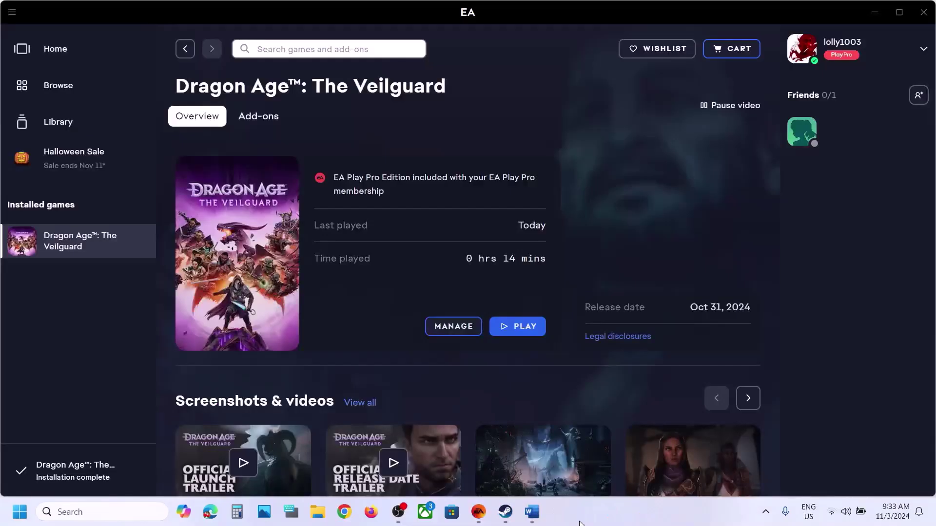
Copy the word "graphics" from Step 13 in the Word document and search Windows with it to bring up the Graphics settings.
click(531, 511)
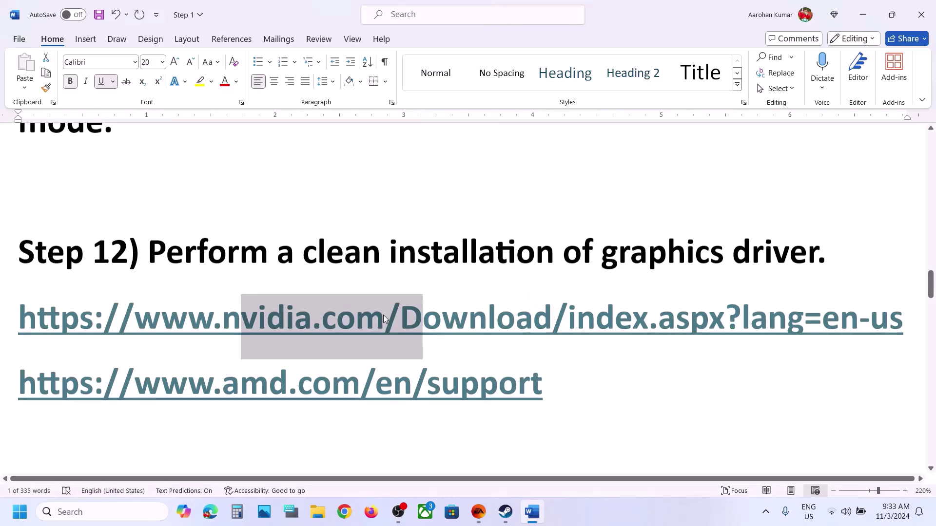
scroll(384, 315, down, 3)
double_click(601, 363)
key(ctrl+c)
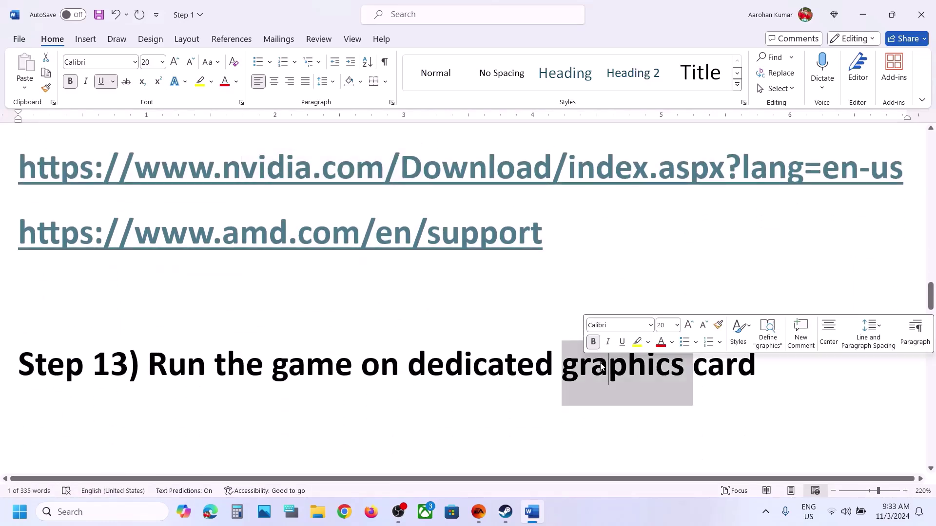
click(96, 514)
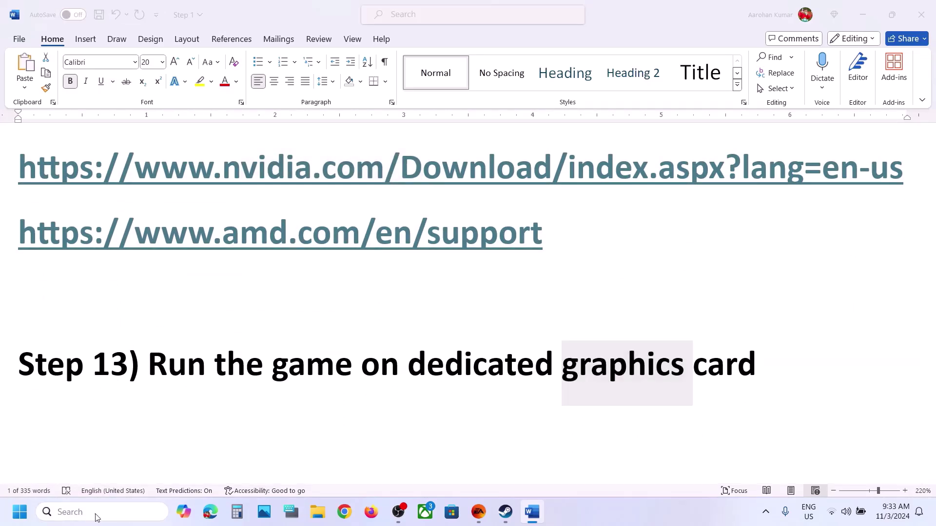
key(ctrl+v)
click(137, 137)
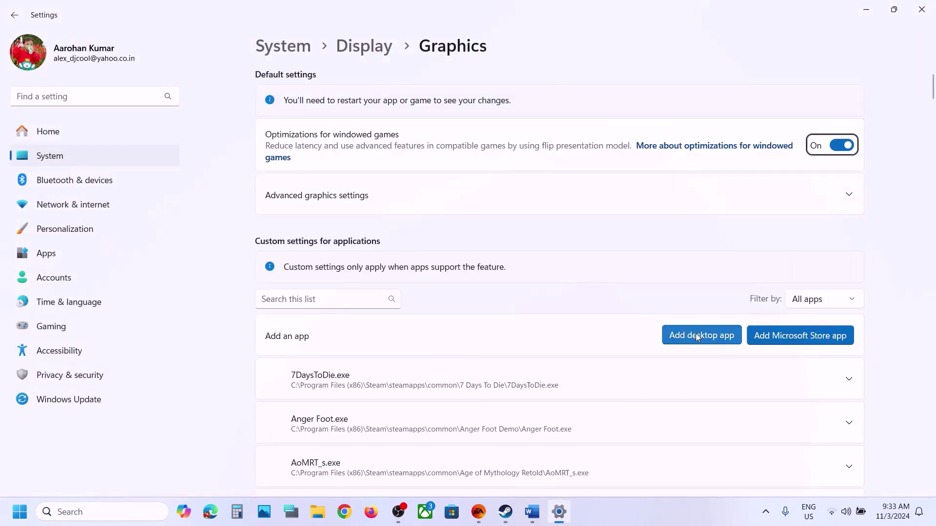
Add the desktop app Dragon Age The Veilguard from C:\Program Files\EA Games\Dragon Age The Veilguard to the custom graphics settings.
click(696, 335)
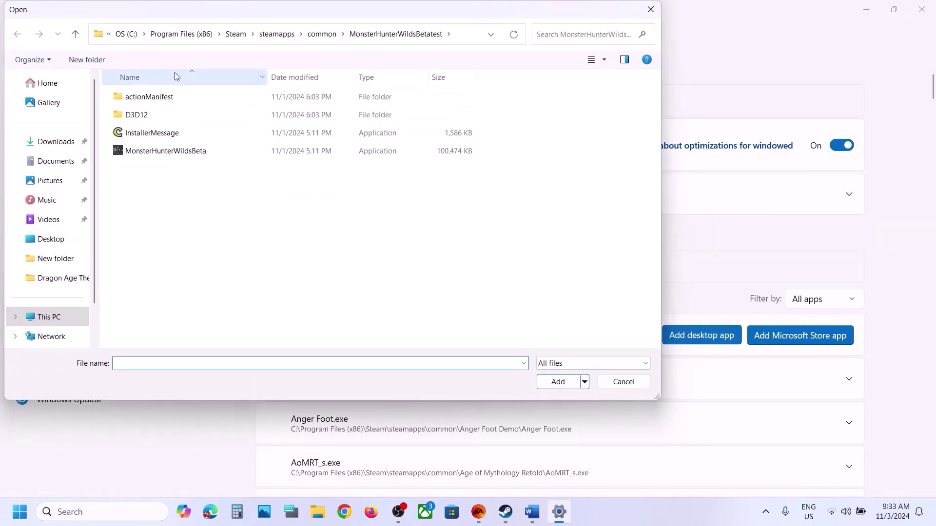
drag(238, 38, 194, 40)
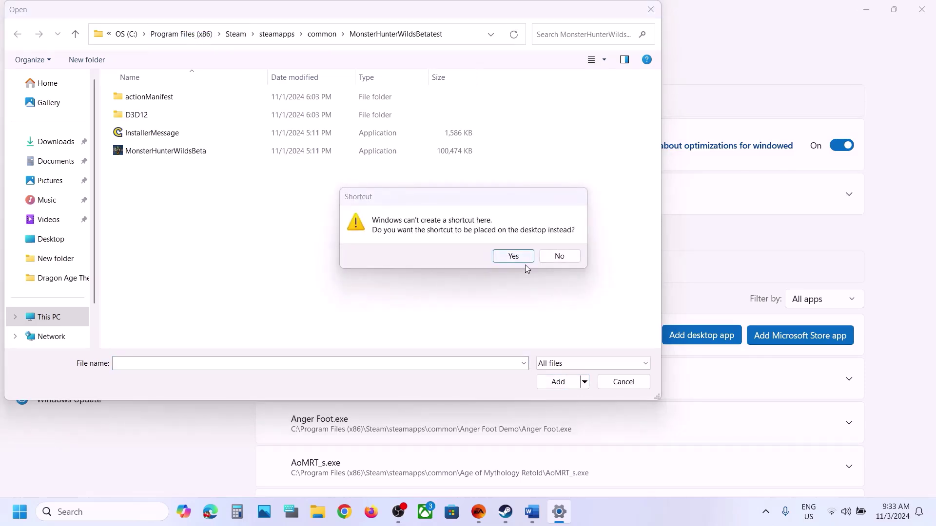
click(556, 258)
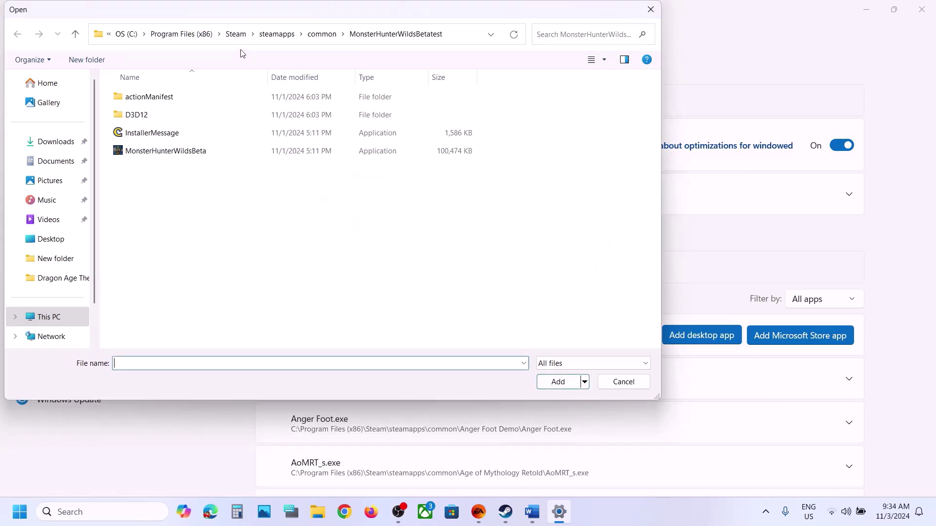
click(128, 34)
scroll(242, 257, down, 2)
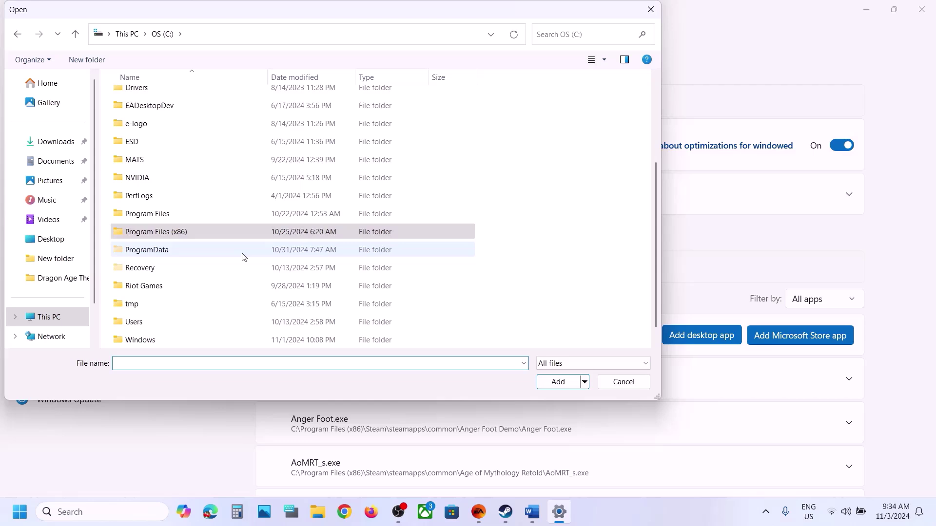
double_click(159, 213)
scroll(158, 209, down, 2)
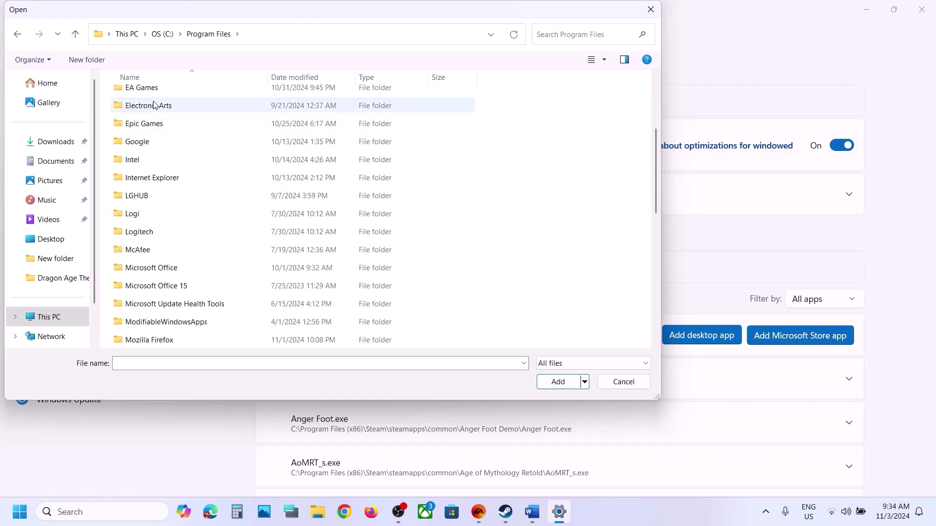
double_click(146, 88)
double_click(169, 98)
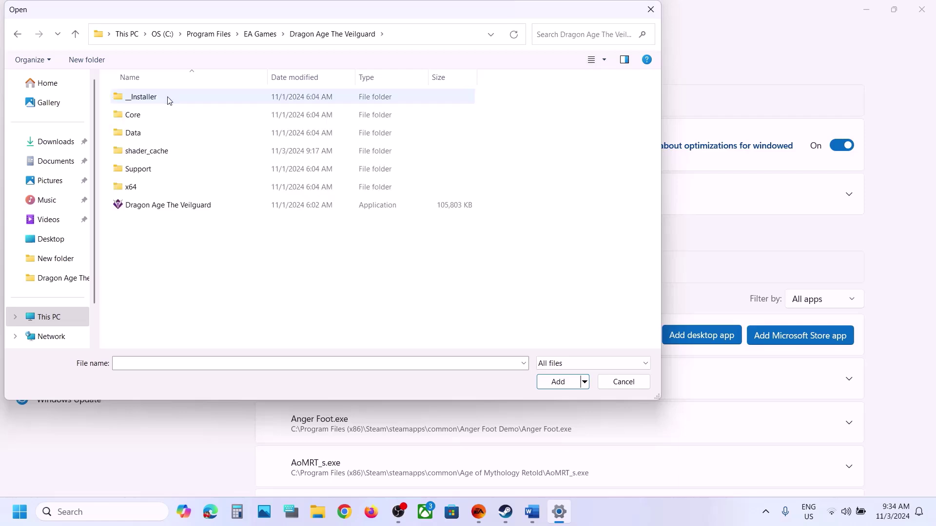
click(154, 205)
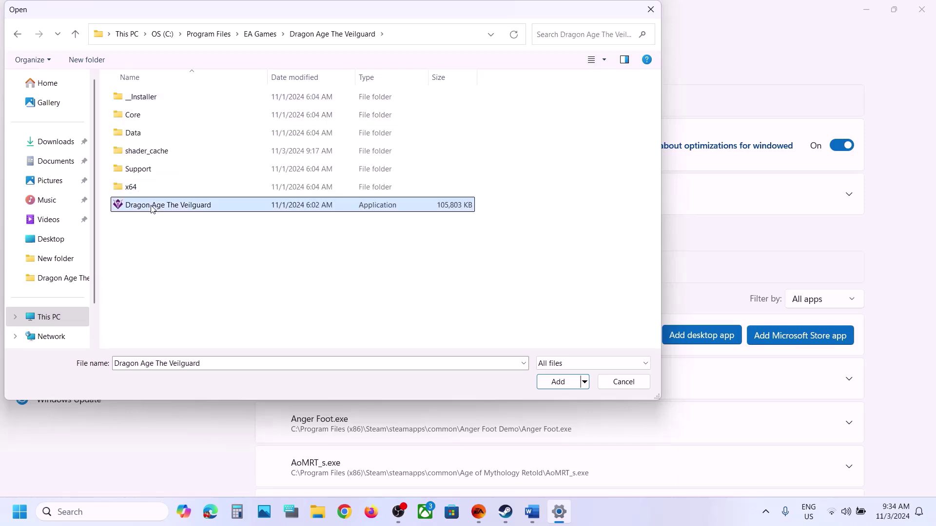
click(557, 382)
Set Dragon Age: The Veilguard's GPU preference to High Performance (NVIDIA GeForce RTX 3050 Laptop GPU) and close Settings.
scroll(394, 382, down, 10)
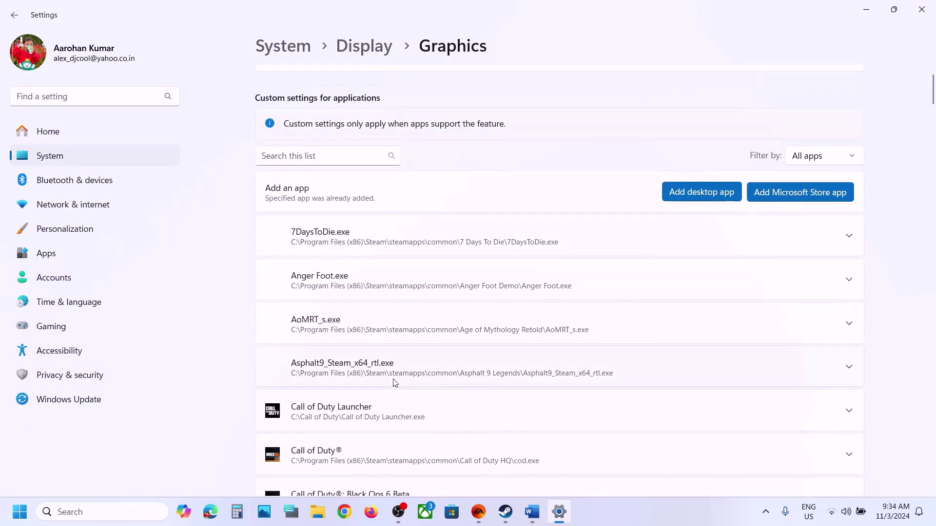
scroll(395, 383, down, 12)
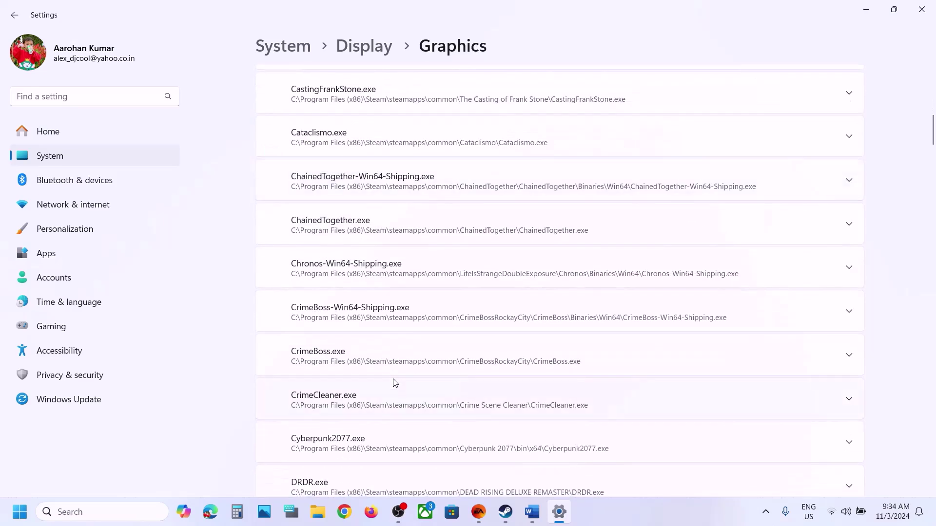
scroll(395, 383, down, 2)
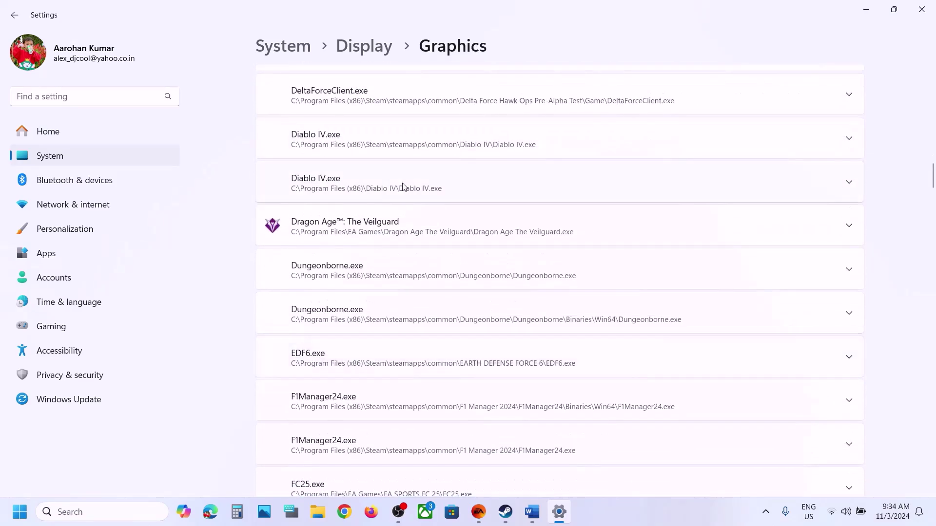
click(829, 224)
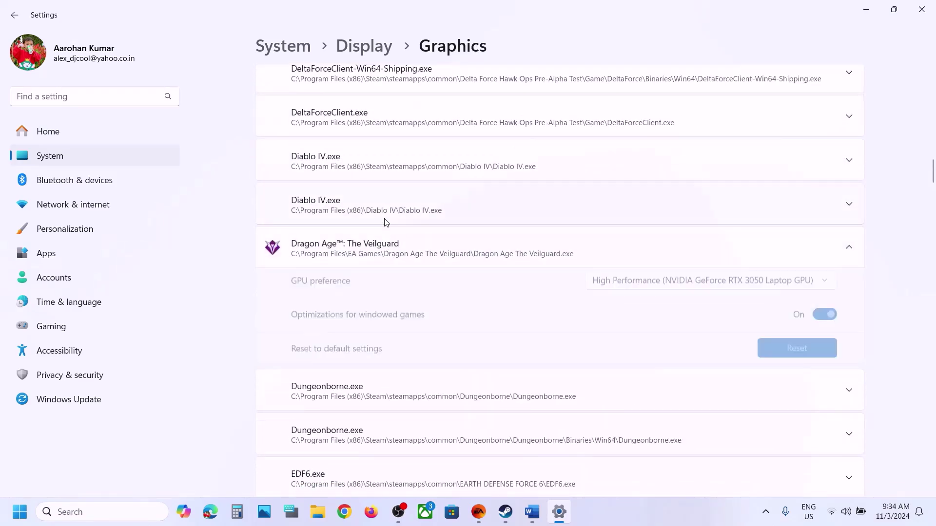
click(810, 288)
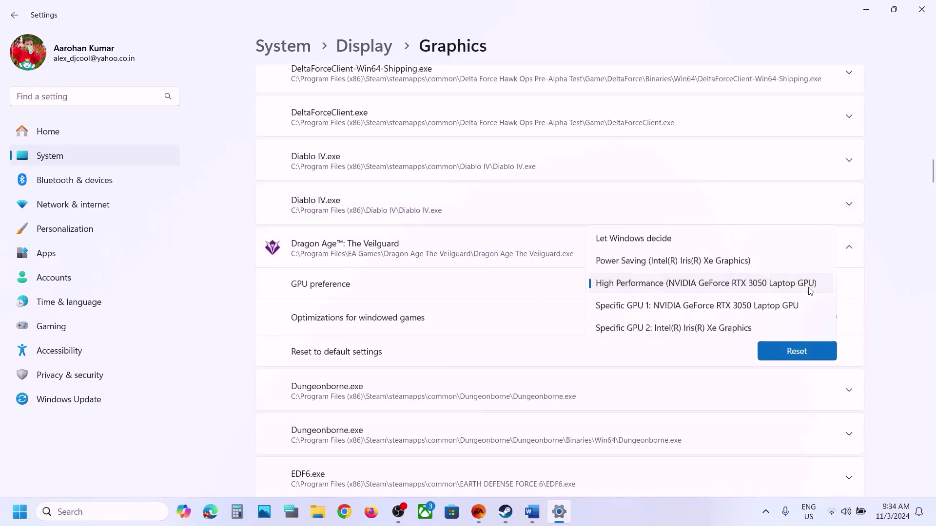
click(676, 284)
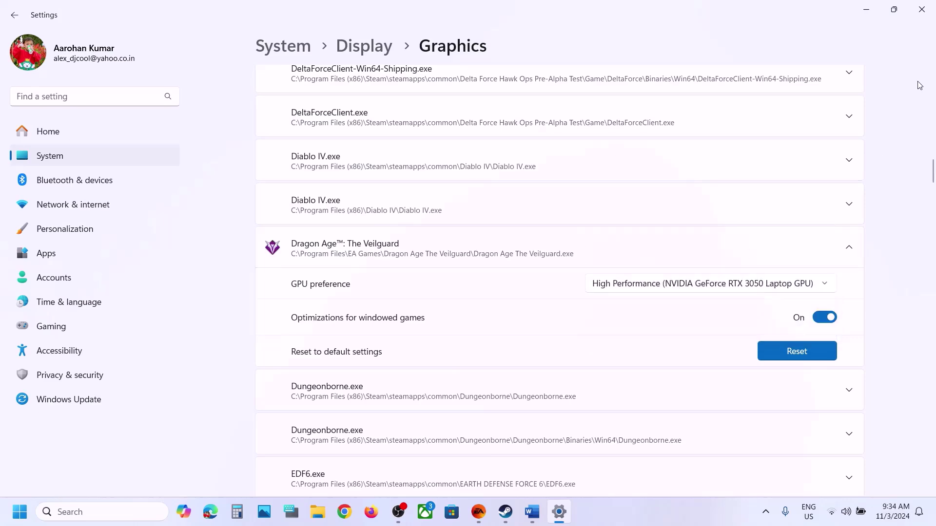
click(921, 9)
Highlight Step 14's "Verify/Repair the game" text in the Word document.
scroll(440, 308, down, 3)
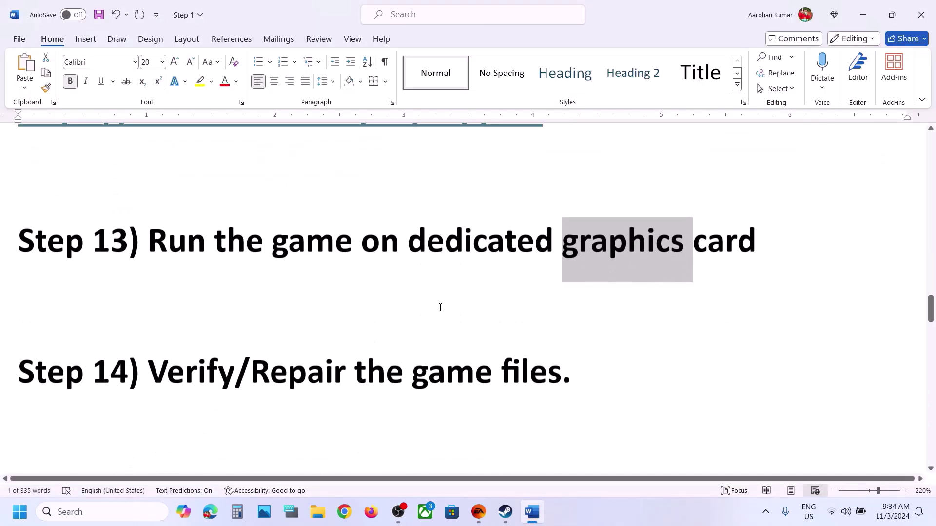
scroll(440, 307, down, 1)
drag(129, 336, 501, 336)
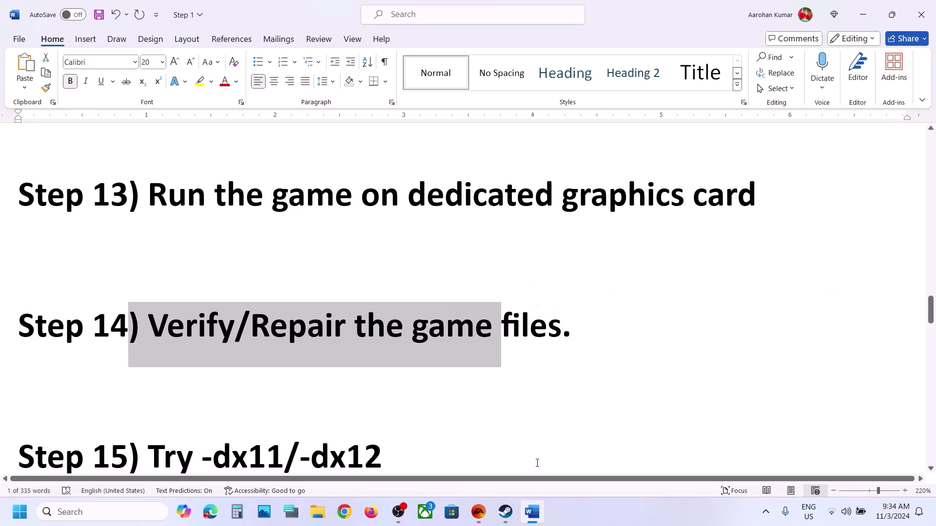
Switch to Steam, view the properties of the first Dragon Age The Veilguard library entry, and close them.
click(504, 512)
click(106, 302)
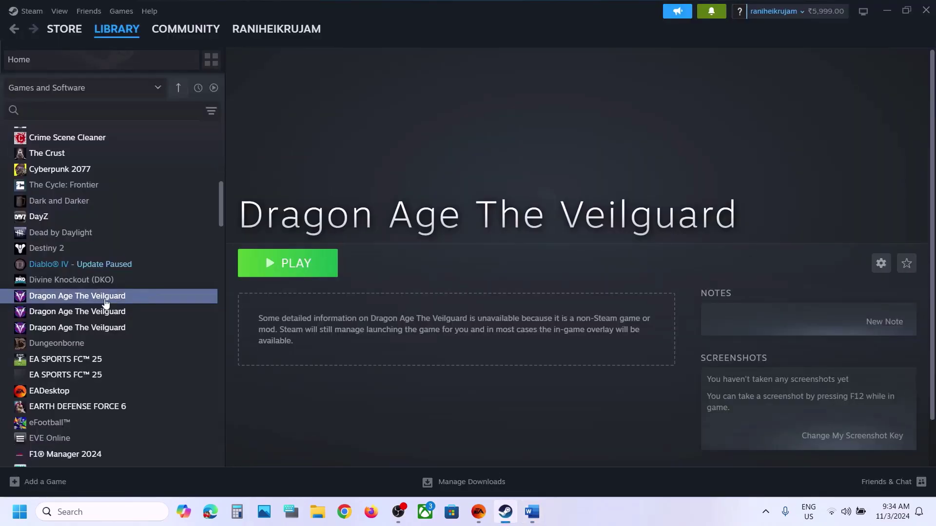
right_click(106, 300)
click(150, 388)
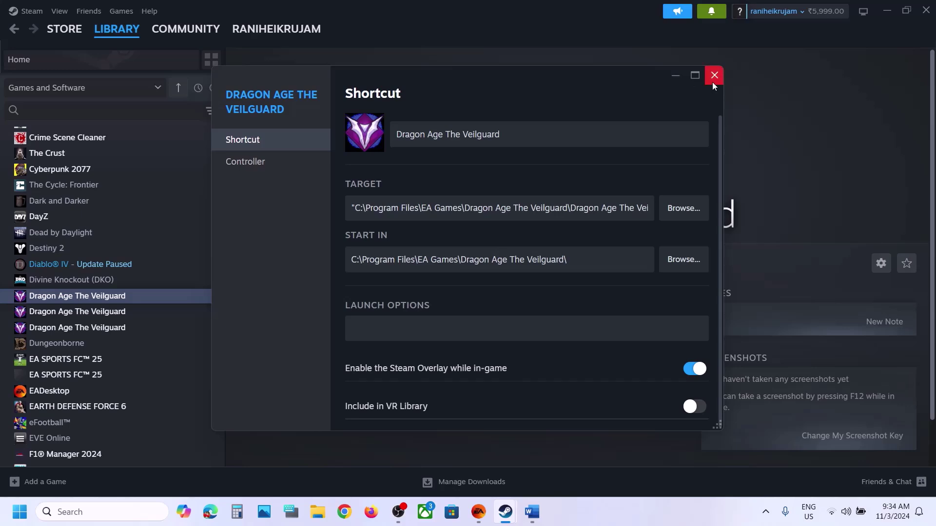
click(714, 75)
View Diablo IV's installed-files properties in Steam to locate the file integrity verification option, and close them.
right_click(118, 268)
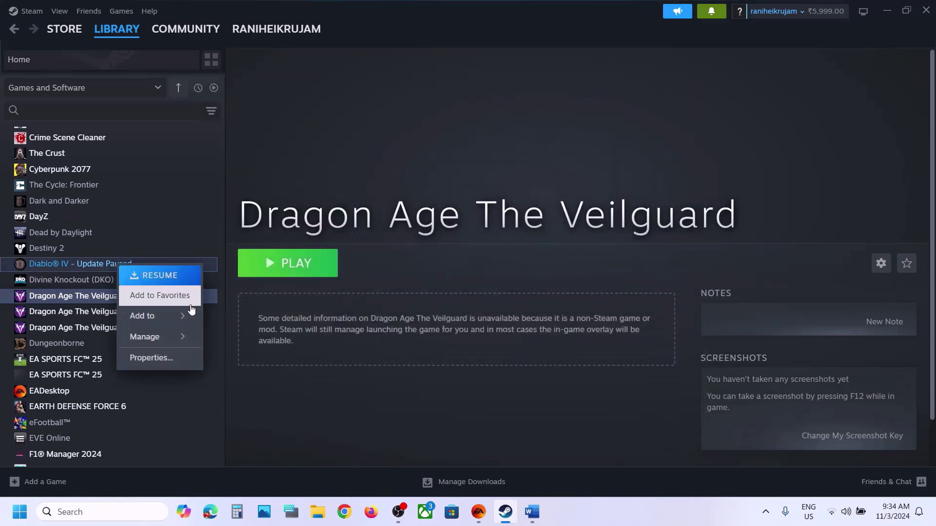
click(167, 358)
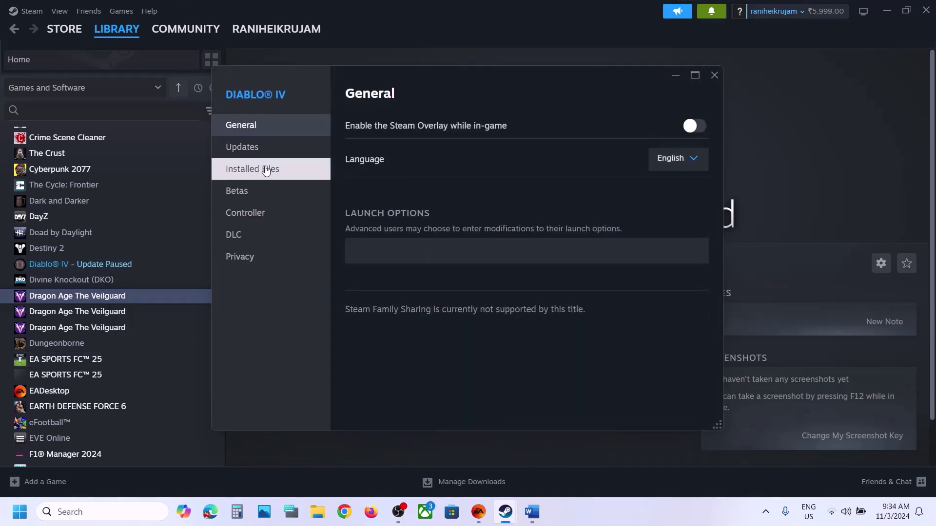
click(268, 171)
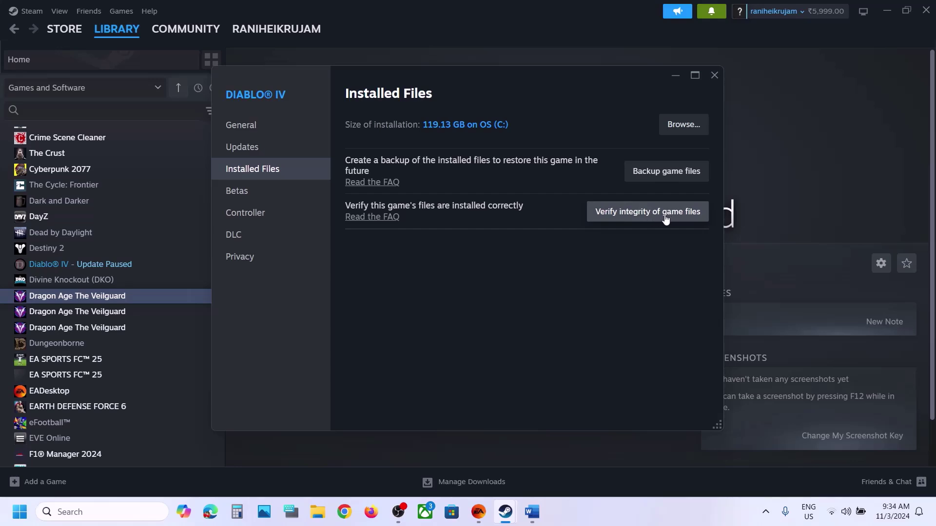
click(715, 76)
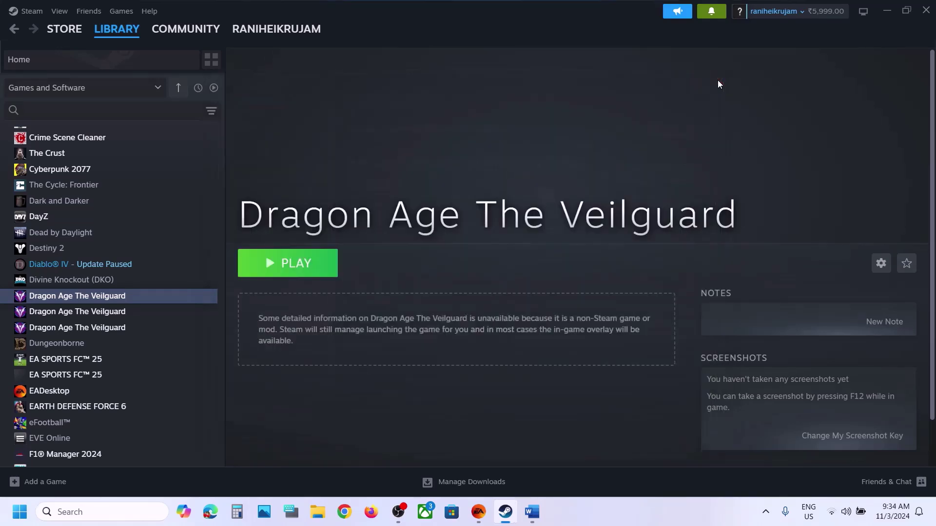
Switch to the EA app and look up the Repair option among Dragon Age: The Veilguard's management options.
click(478, 511)
click(457, 334)
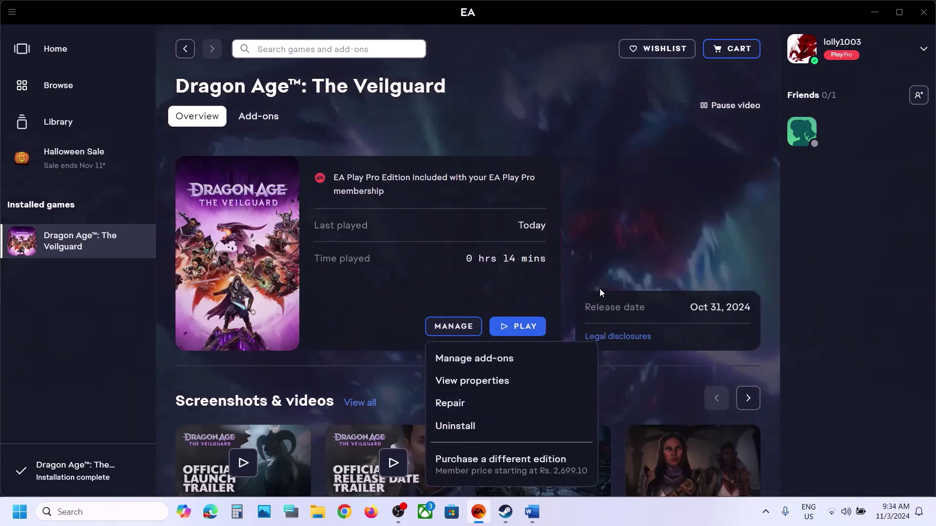
click(594, 271)
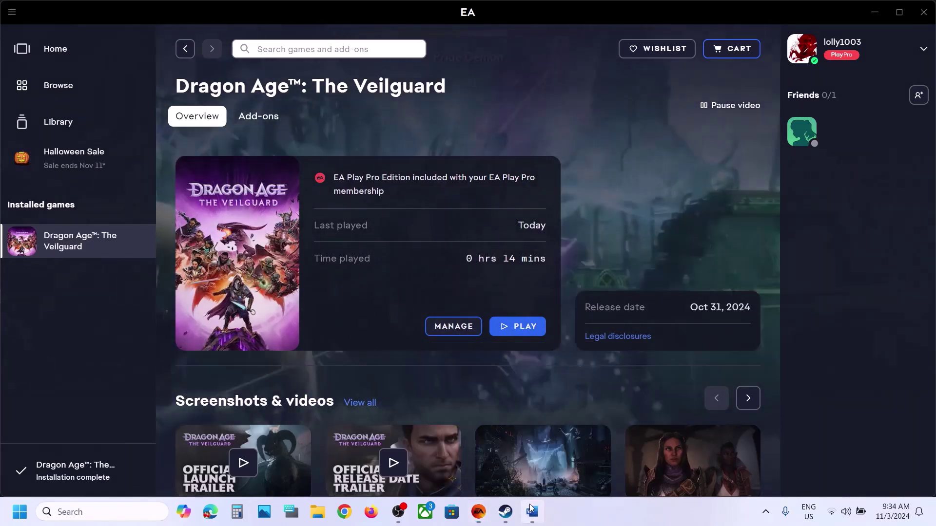
Return to the Word document and highlight Step 15's -dx11/-dx12 launch options.
click(529, 509)
scroll(374, 331, down, 2)
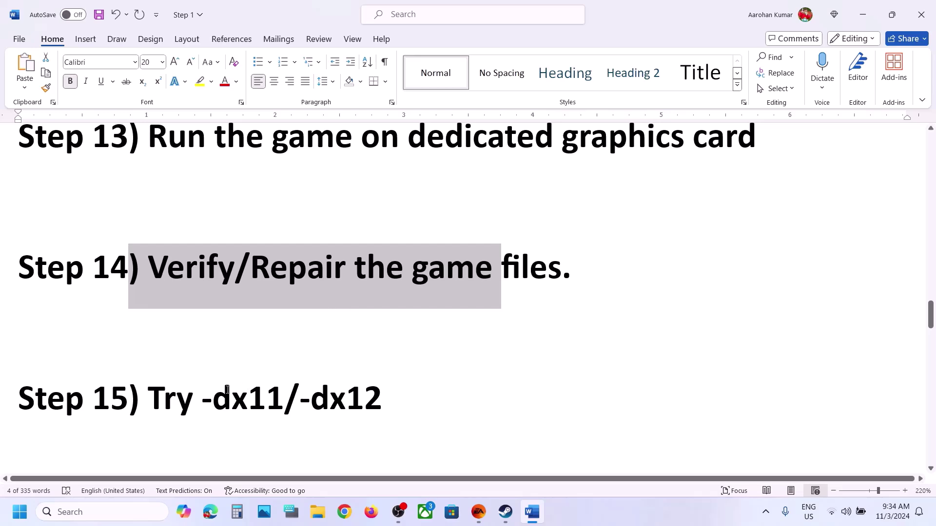
drag(227, 390, 456, 424)
In Steam, set the launch options of the first Dragon Age The Veilguard entry to -dx11 and close its properties.
click(506, 511)
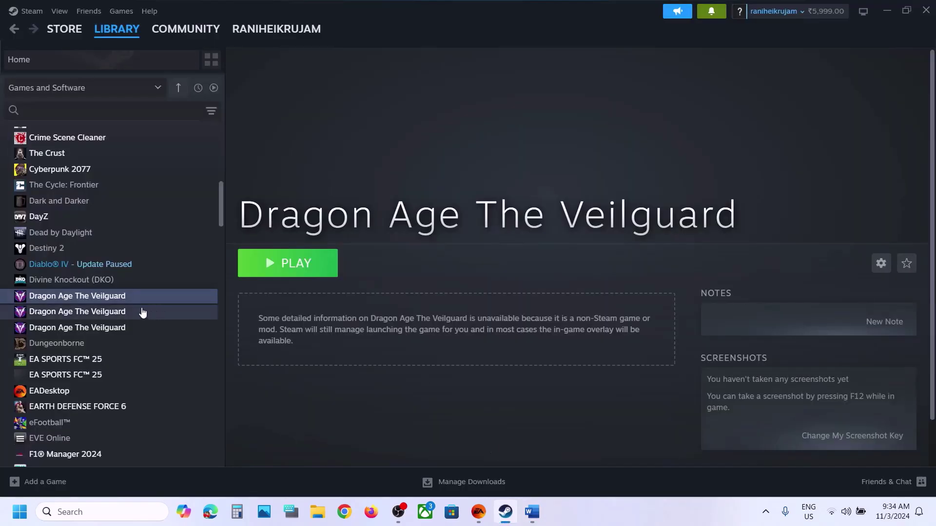
right_click(125, 298)
click(156, 389)
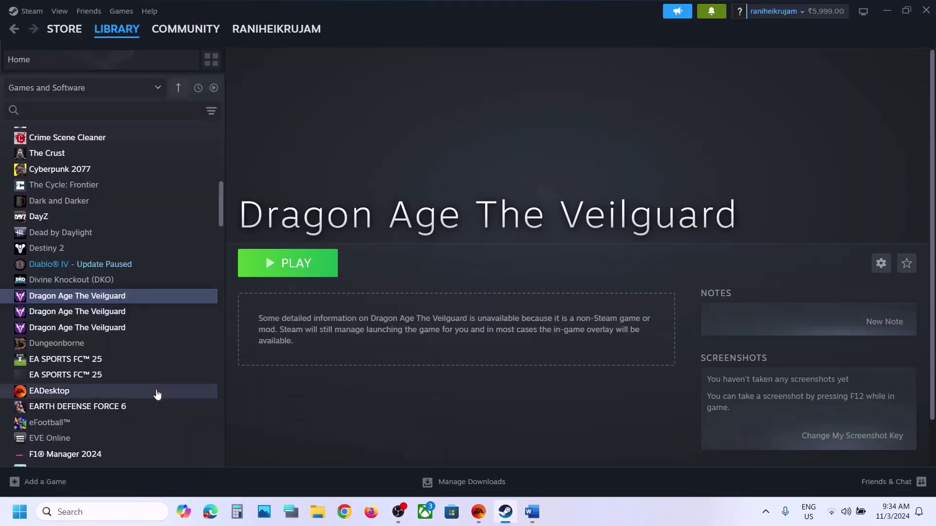
click(374, 329)
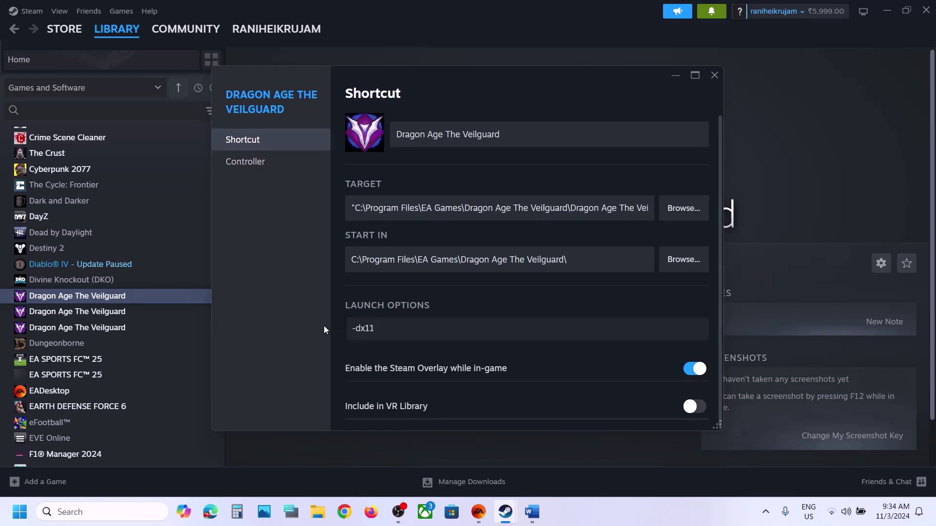
click(714, 77)
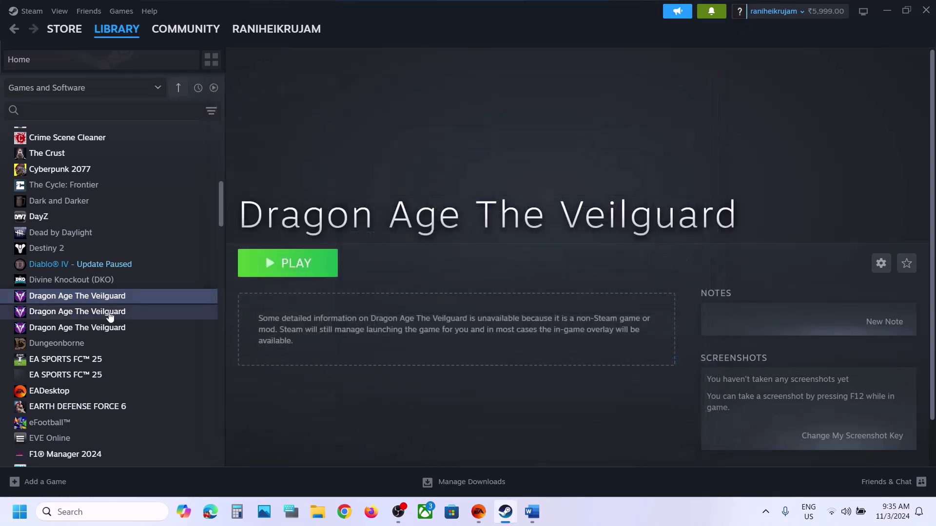
Replace the first Dragon Age The Veilguard entry's launch options with -dx12, clear the field again, and close its properties.
right_click(112, 294)
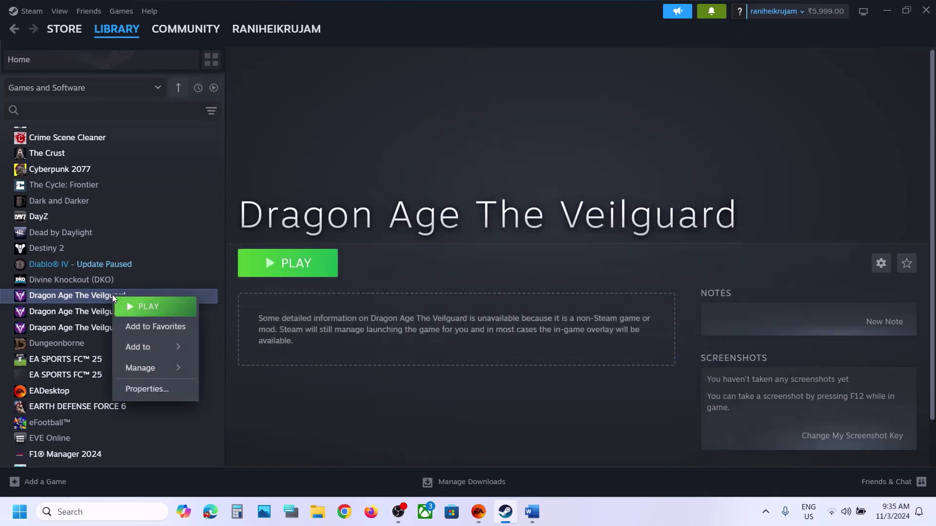
click(178, 397)
drag(397, 328, 299, 331)
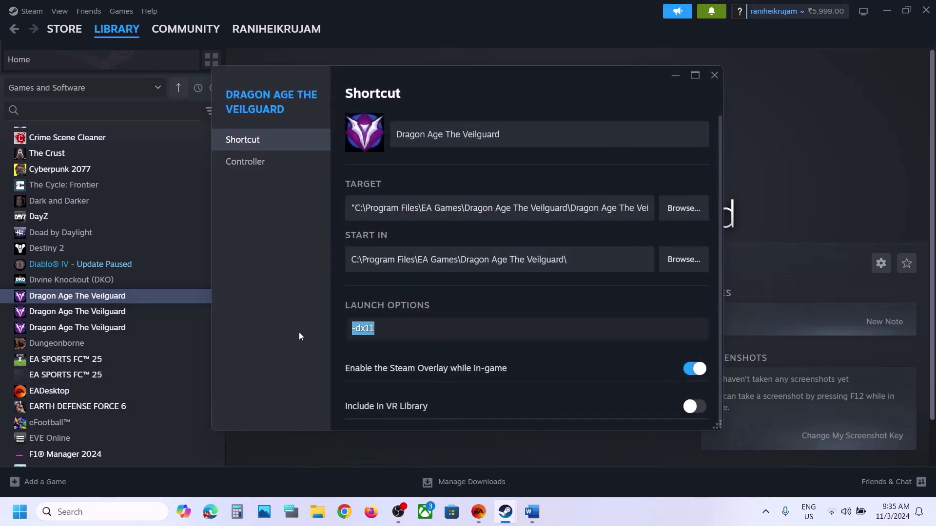
text(-dx12)
key(BackSpace)
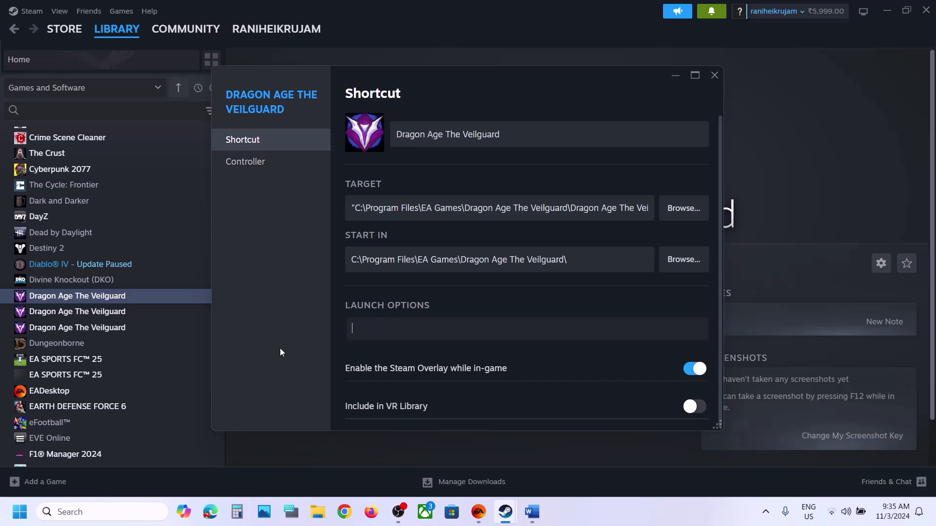
click(716, 78)
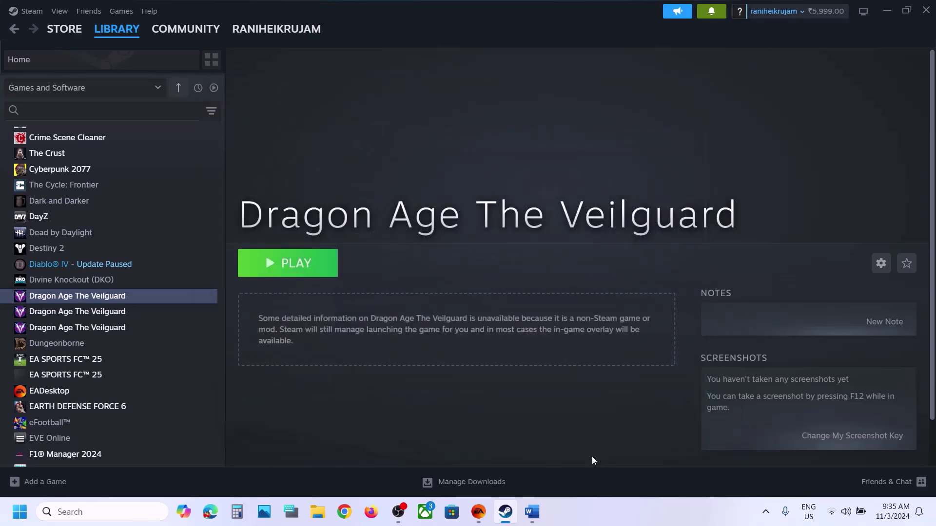
Return to the Word document and highlight Step 16's instruction to update Windows to the latest version.
click(531, 520)
scroll(396, 312, down, 4)
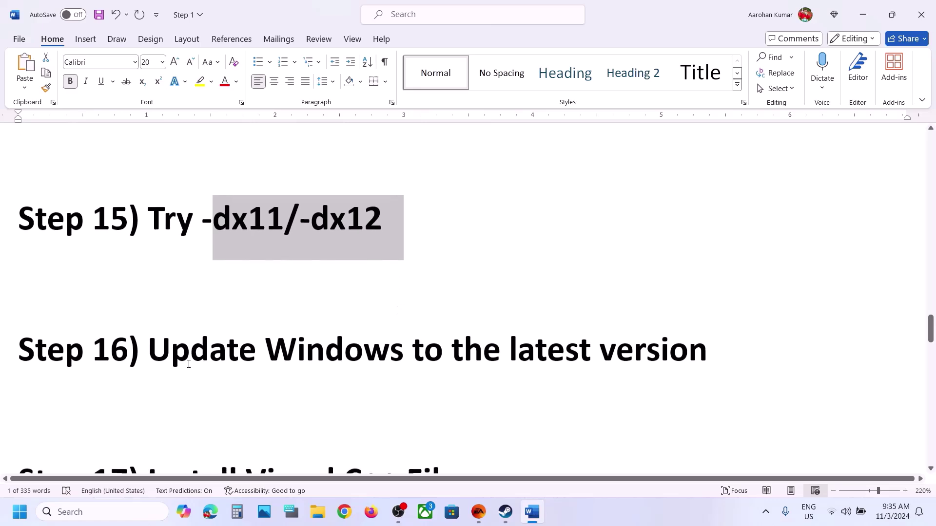
drag(182, 358, 708, 360)
Check for updates on the Windows Update page of Settings and bring up the computer's power options.
key(super+i)
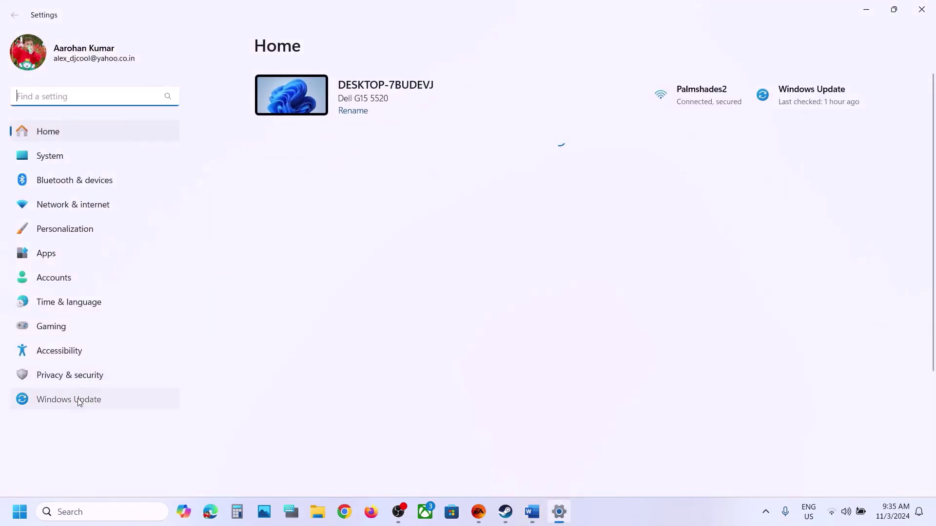
click(77, 399)
click(831, 100)
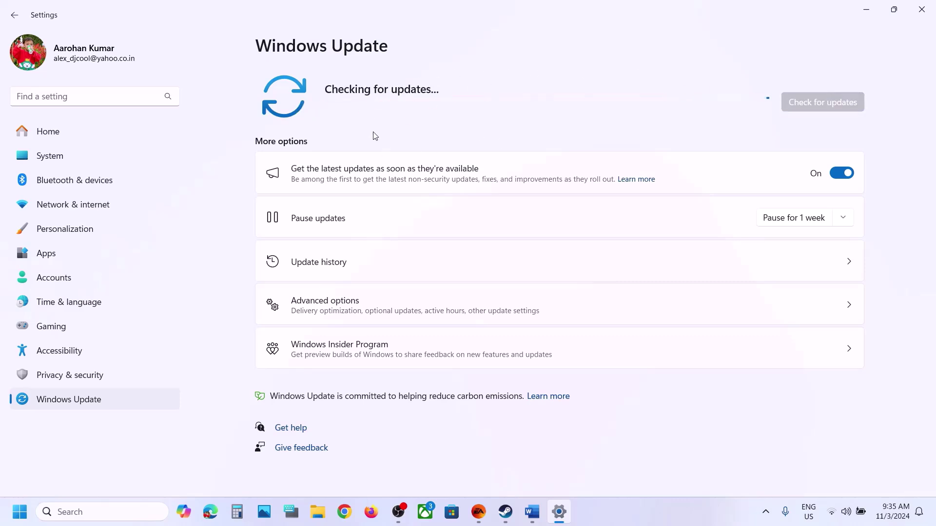
key(super)
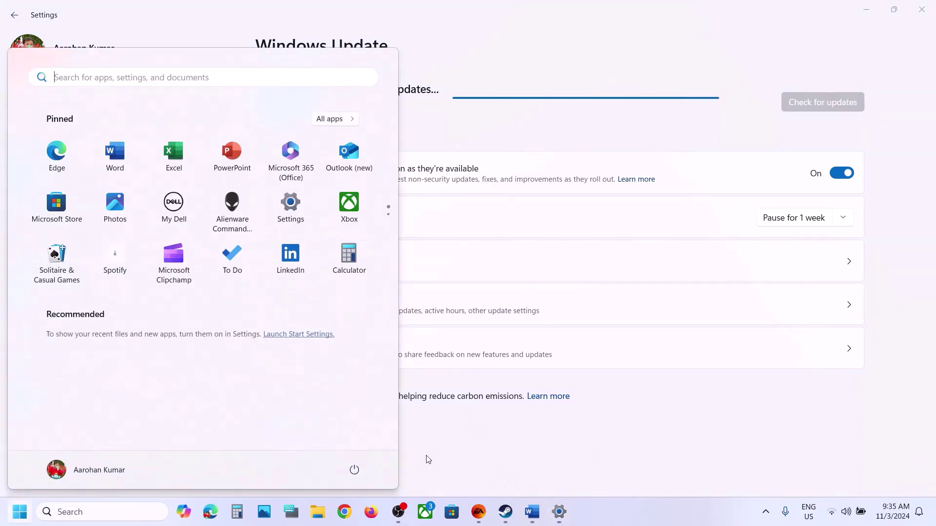
click(354, 470)
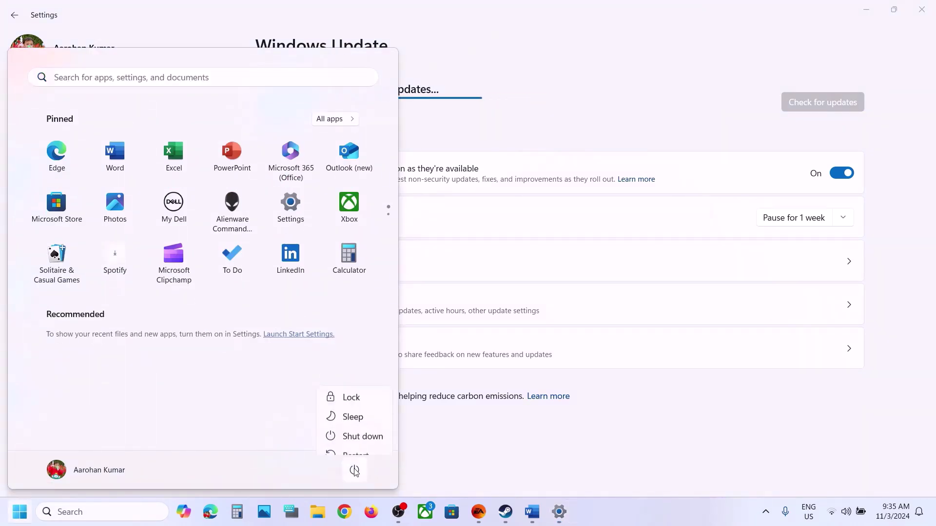
Copy Step 17's Visual C++ link from the Word document and open it in Chrome.
click(535, 513)
scroll(435, 348, down, 3)
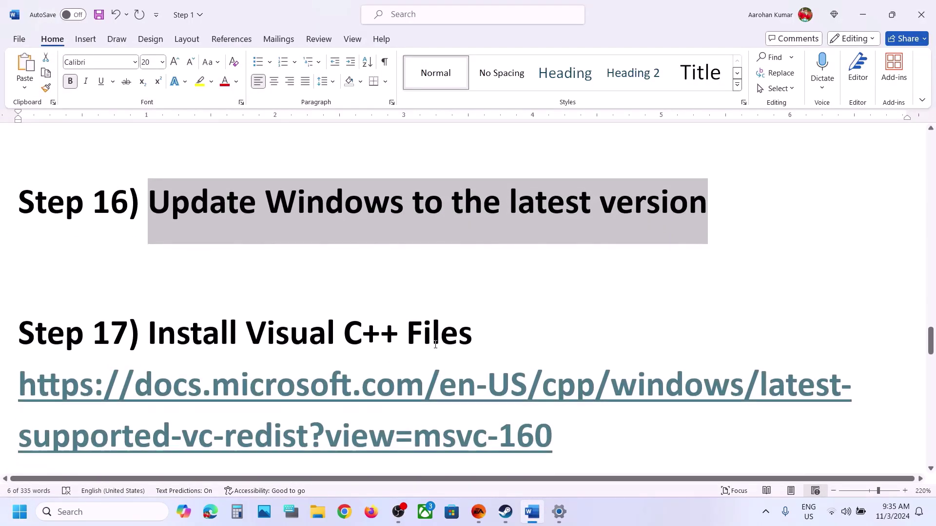
drag(574, 419, 31, 419)
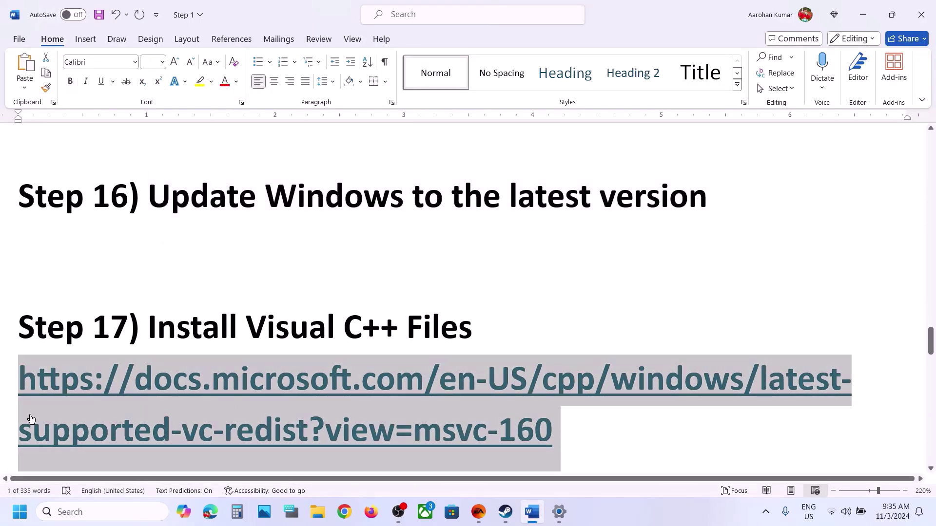
key(ctrl+c)
click(343, 513)
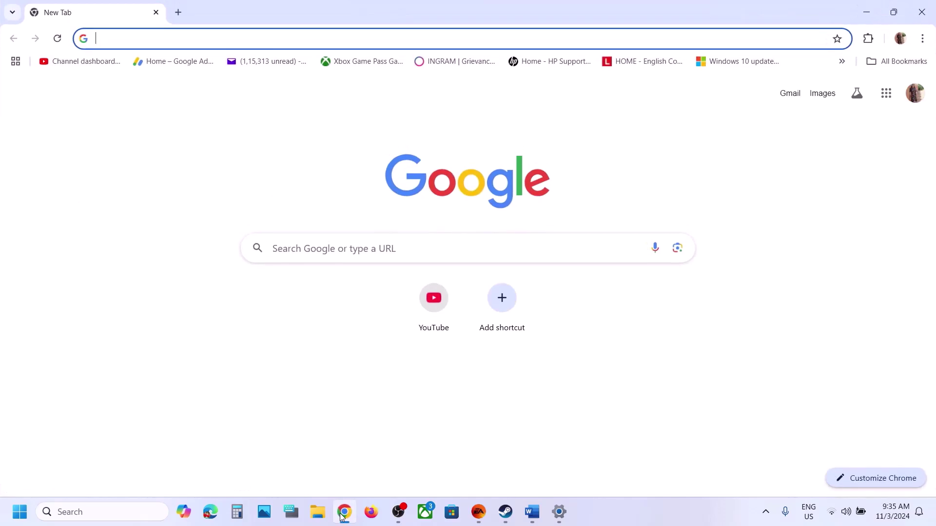
key(ctrl+v)
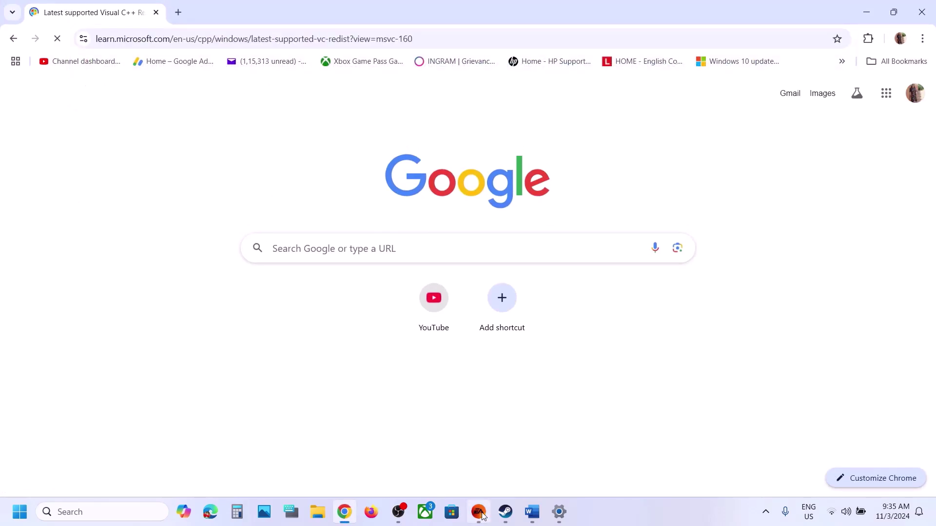
Download the latest X86 and X64 Visual C++ redistributables and bring up the computer's power options.
scroll(407, 446, down, 15)
scroll(407, 446, down, 3)
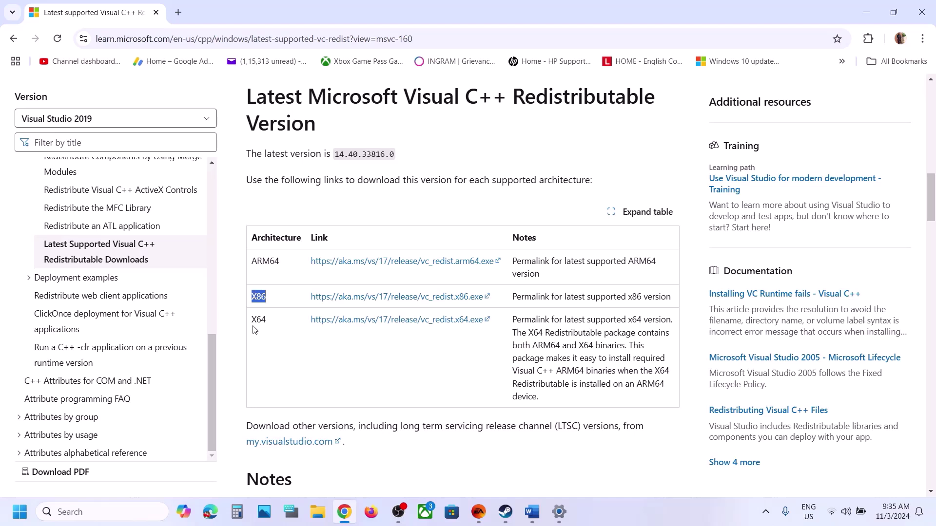
click(367, 295)
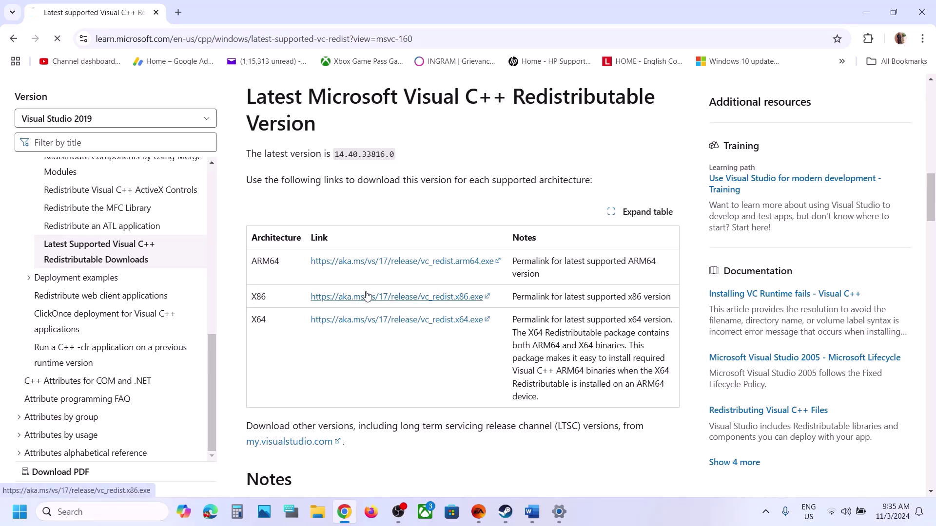
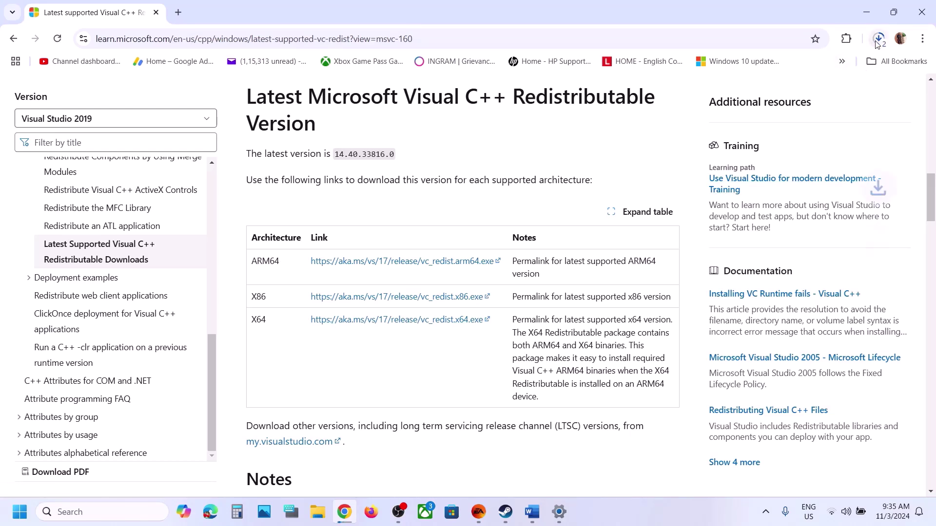
click(18, 513)
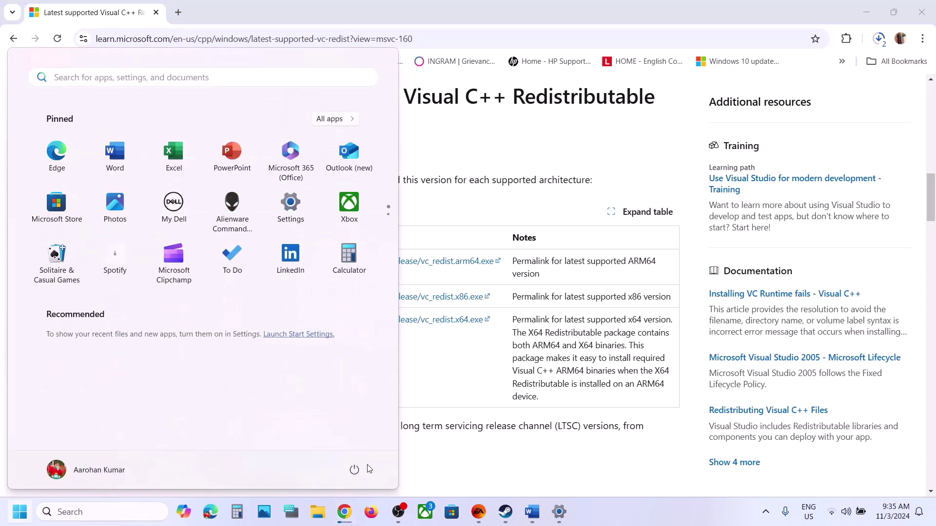
click(355, 469)
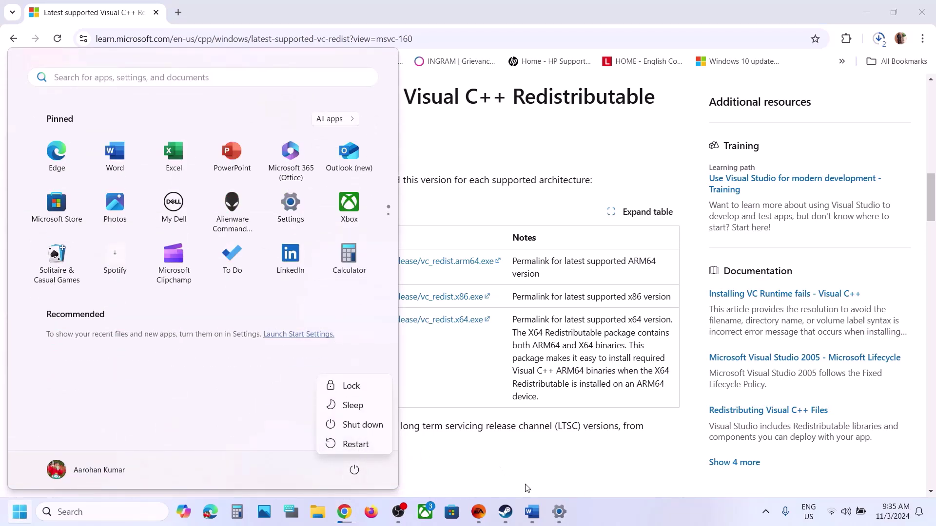
Return to the Word document and highlight Step 18's advice on unplugging external devices such as hotas, wheel, pedals and space mouse.
click(532, 512)
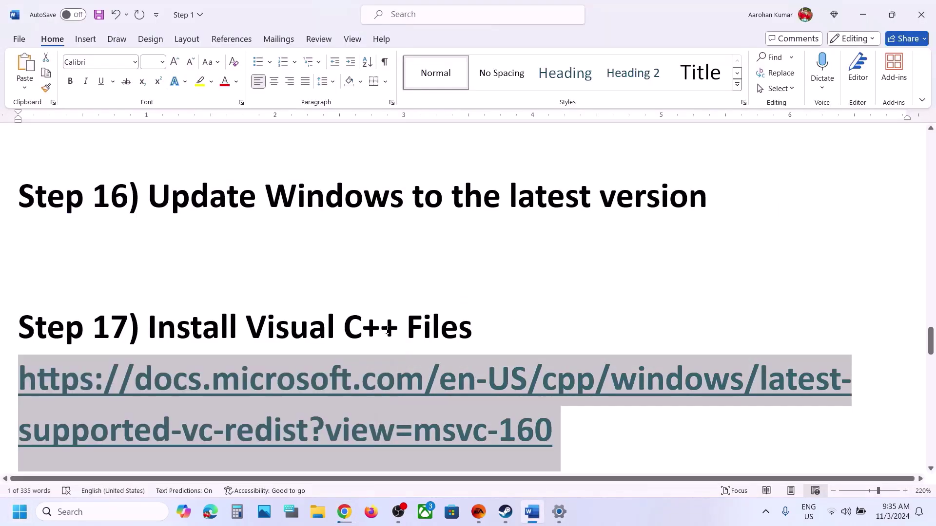
scroll(388, 330, down, 6)
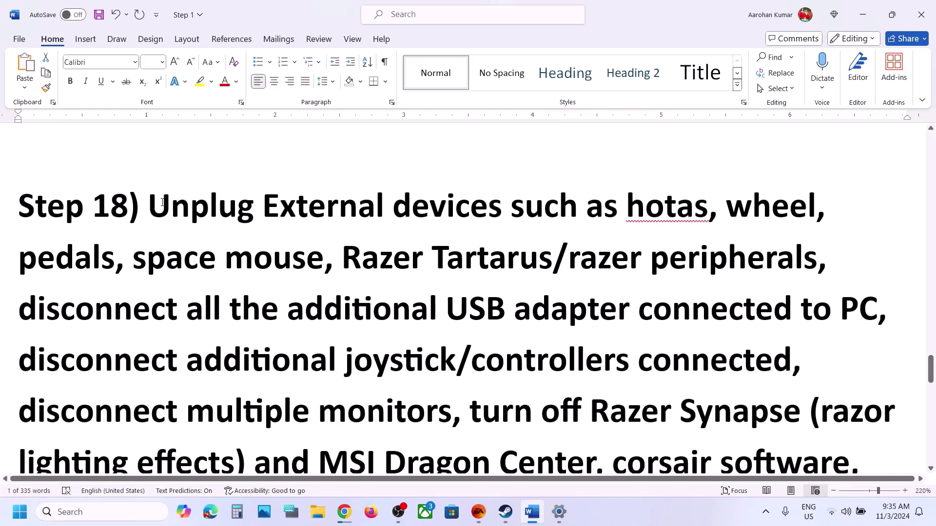
drag(149, 204, 301, 253)
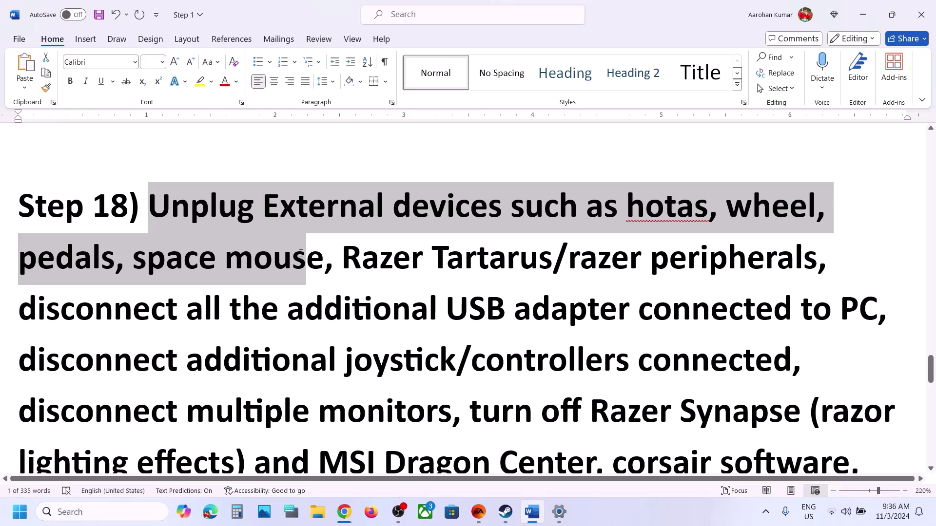
drag(300, 253, 505, 262)
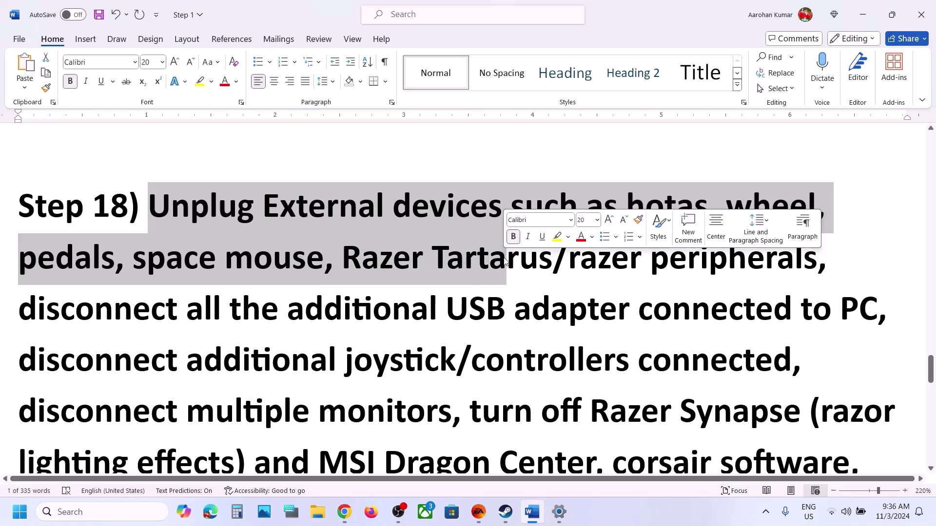
key(Right)
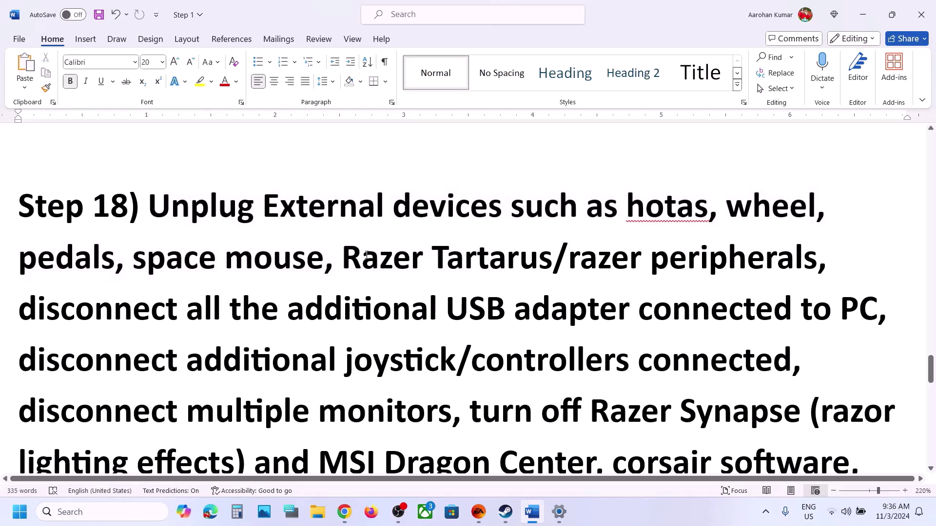
Highlight Step 18's parts on Razer peripherals, additional USB adapters and additional joysticks or controllers.
drag(366, 254, 393, 311)
scroll(447, 227, down, 2)
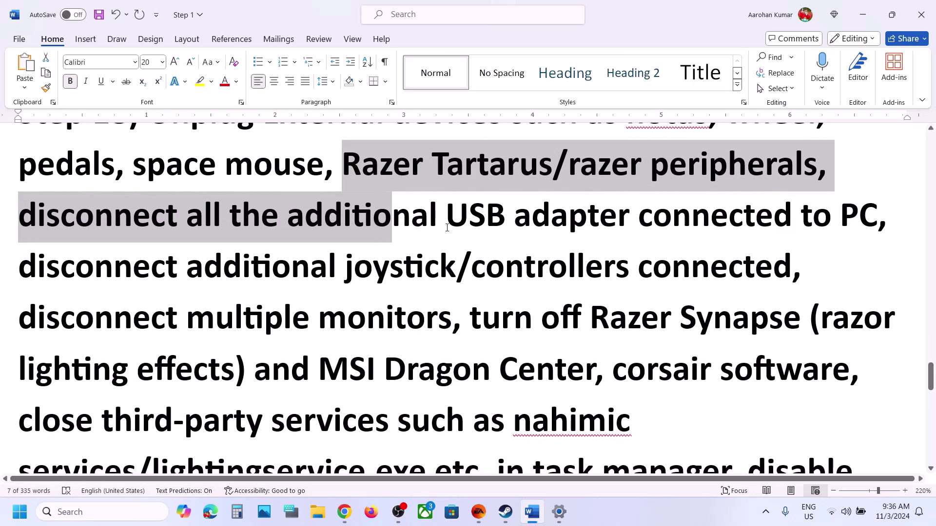
drag(447, 228, 799, 227)
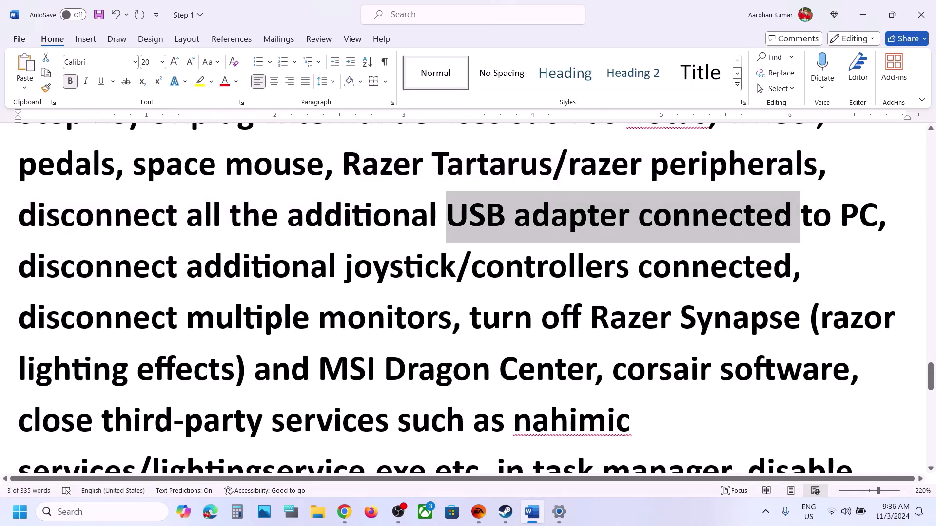
drag(82, 259, 704, 251)
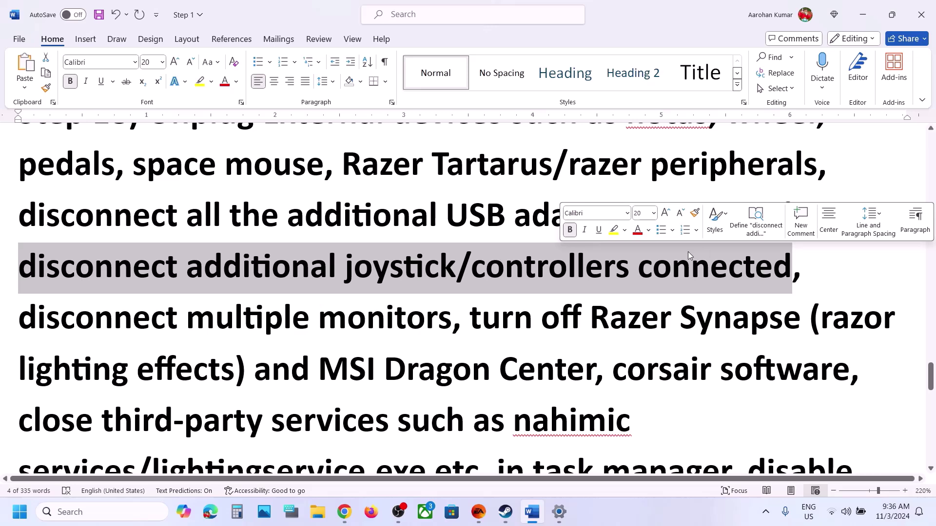
Highlight Step 18's part on turning off Razer Synapse, MSI Dragon Center, corsair software and third-party services in task manager.
scroll(459, 302, down, 1)
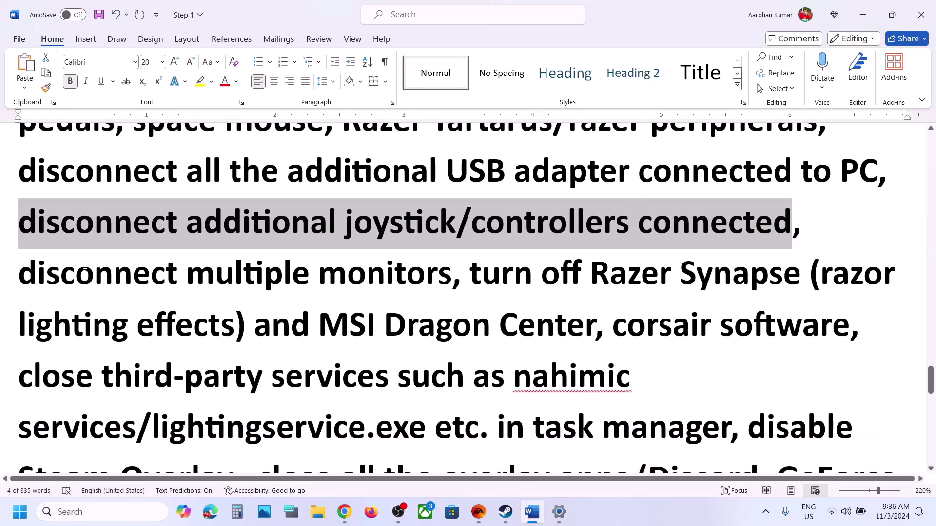
drag(85, 273, 696, 415)
scroll(800, 317, down, 3)
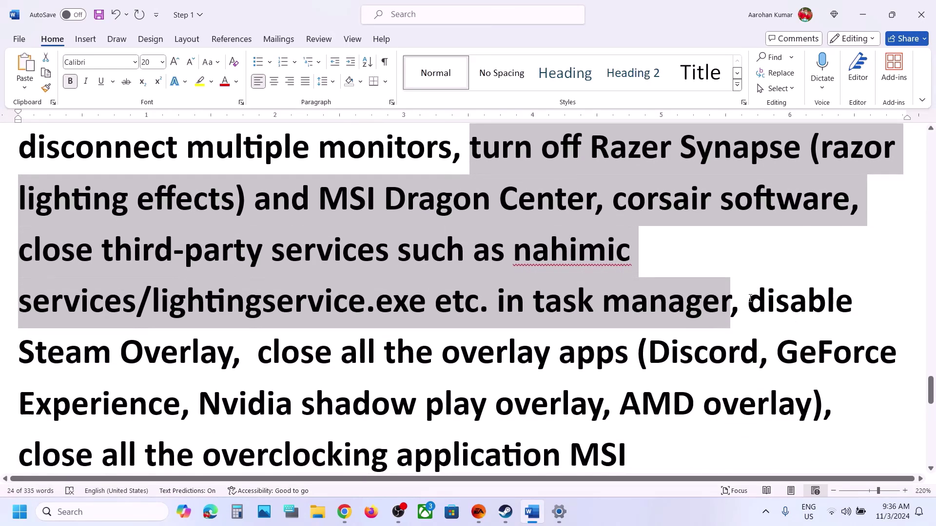
click(750, 298)
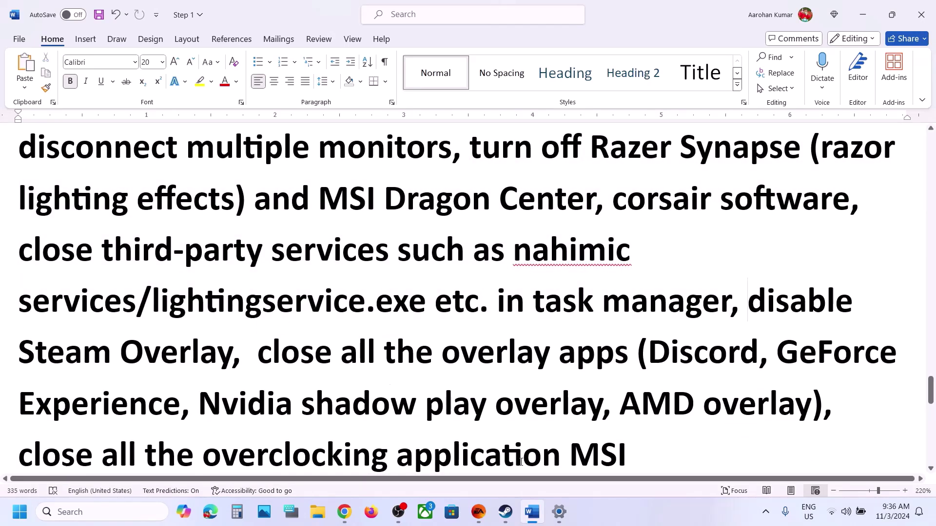
Switch to Steam and view the Steam Overlay setting in the Dragon Age The Veilguard and Diablo IV properties, closing each window.
click(506, 511)
right_click(111, 297)
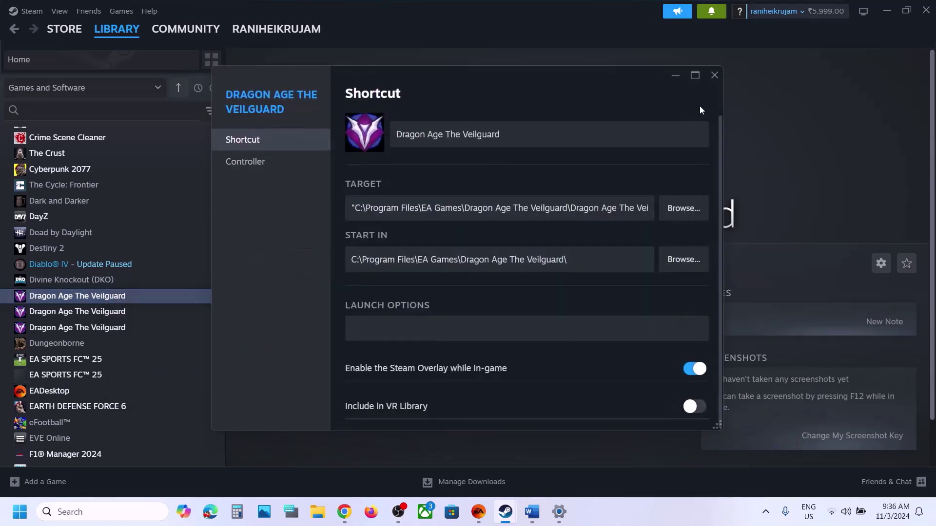
click(710, 78)
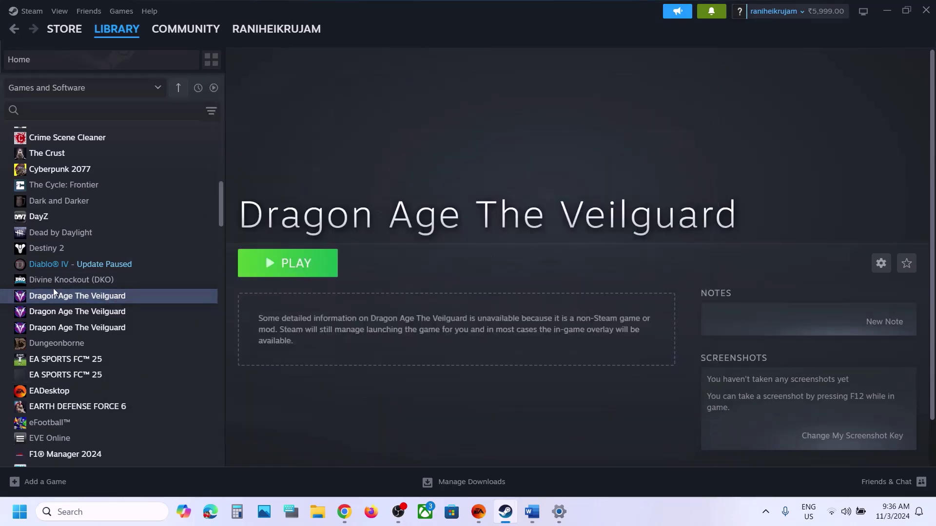
right_click(106, 267)
click(156, 358)
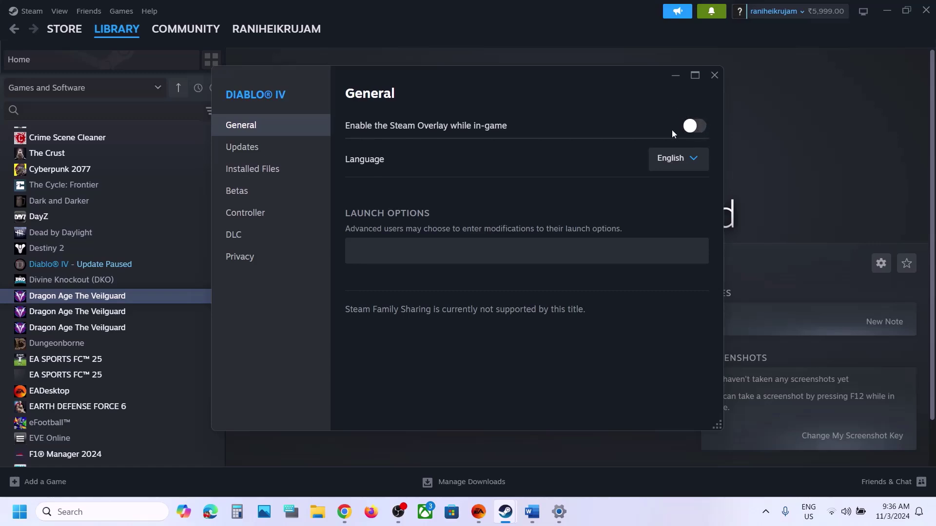
click(713, 77)
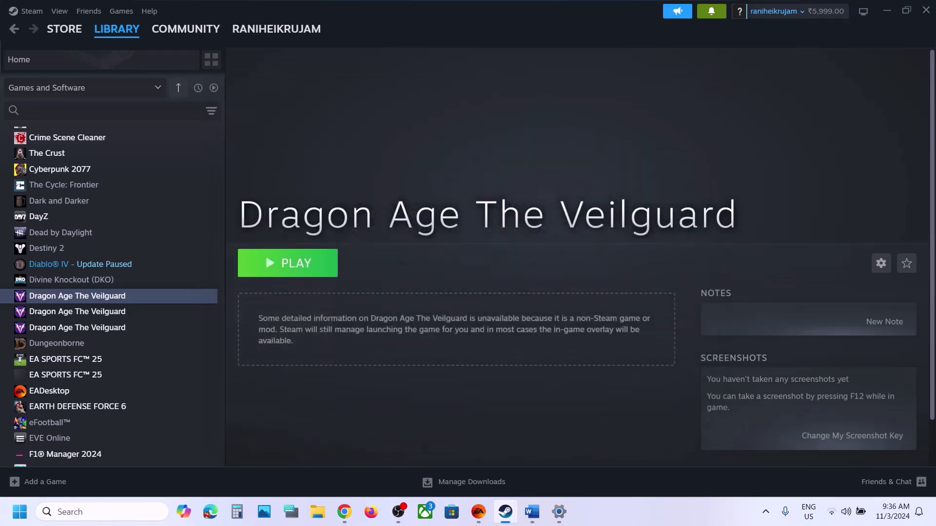
Return to the Word document and highlight Step 18's overlay apps to close, including GeForce Experience.
click(532, 513)
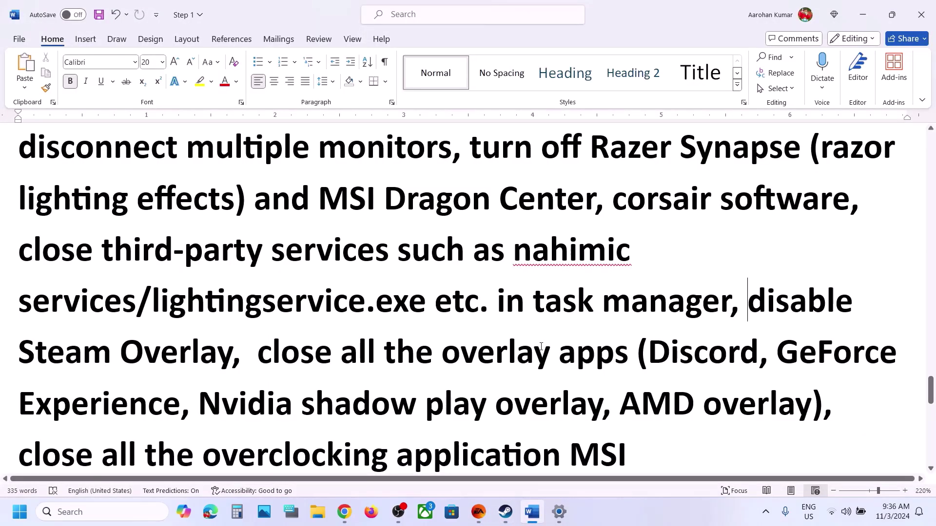
drag(442, 352, 183, 404)
scroll(439, 253, down, 1)
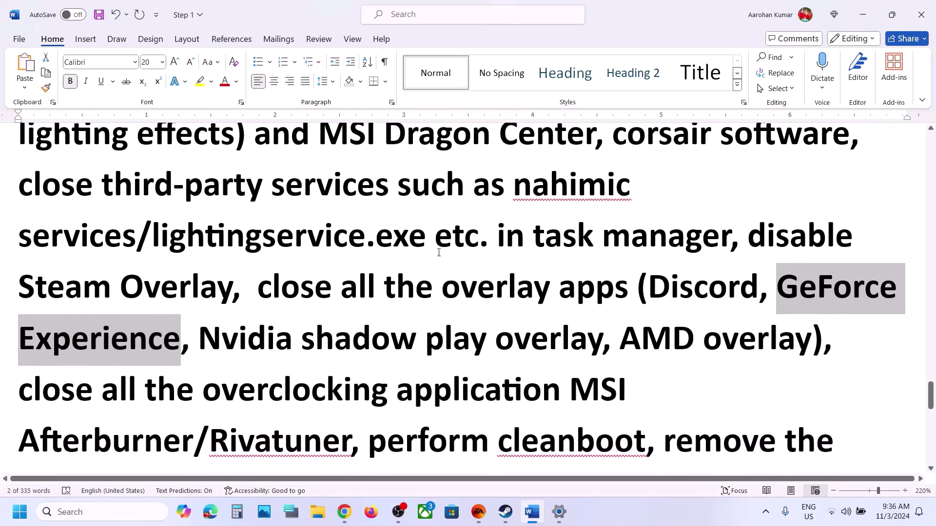
Highlight Step 18's advice on closing overlay apps, closing overclocking applications such as MSI Afterburner/Rivatuner, and removing the undervolt.
drag(257, 285, 628, 271)
scroll(629, 271, down, 3)
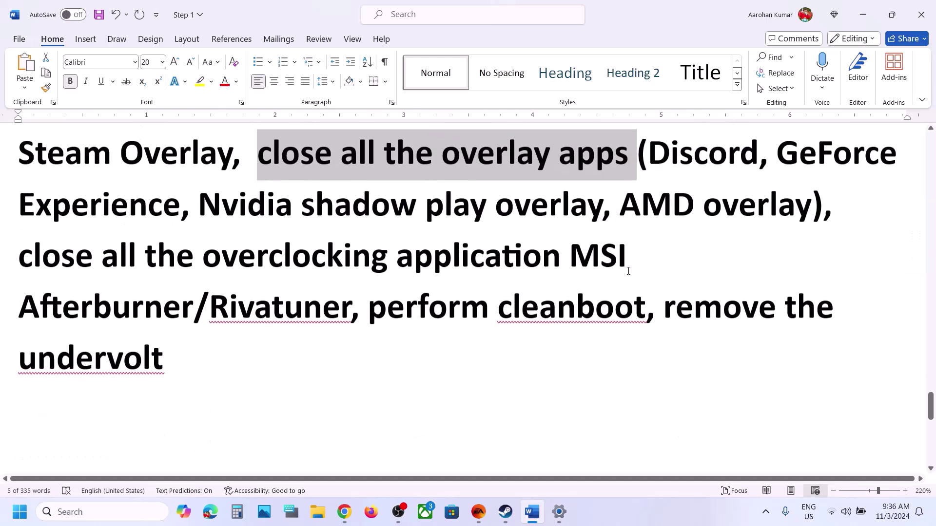
drag(49, 265, 324, 309)
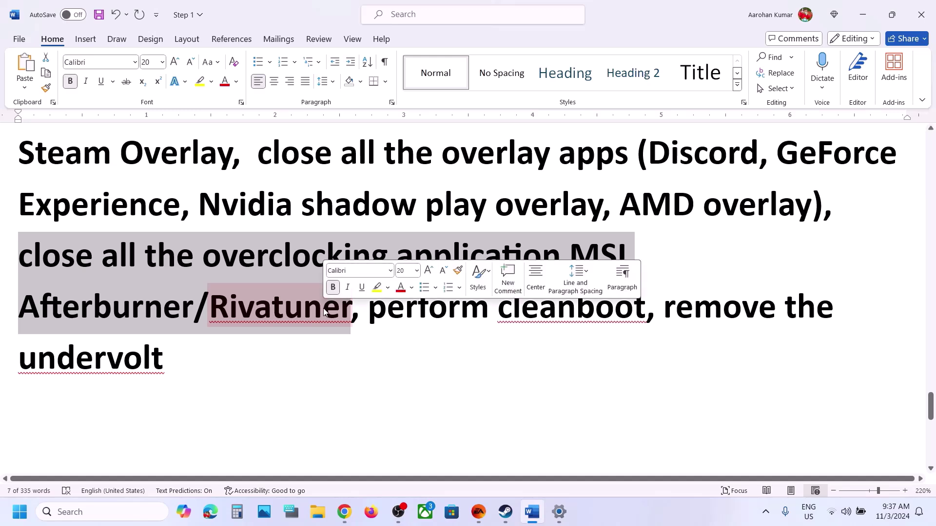
click(324, 308)
drag(208, 262, 566, 259)
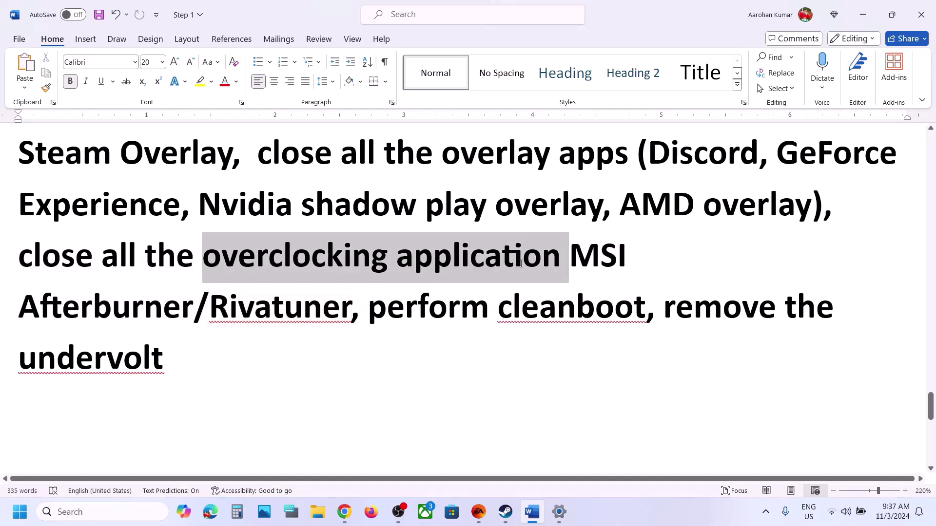
drag(699, 303, 749, 341)
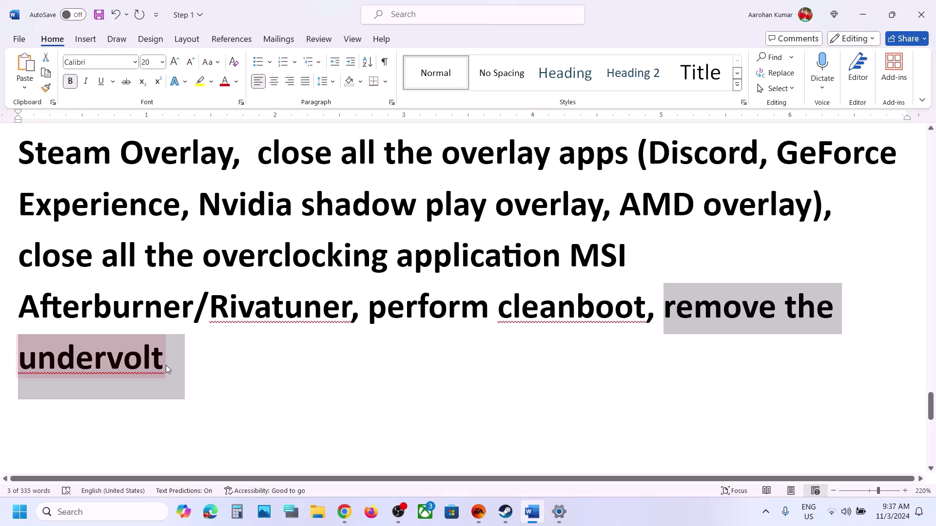
click(235, 358)
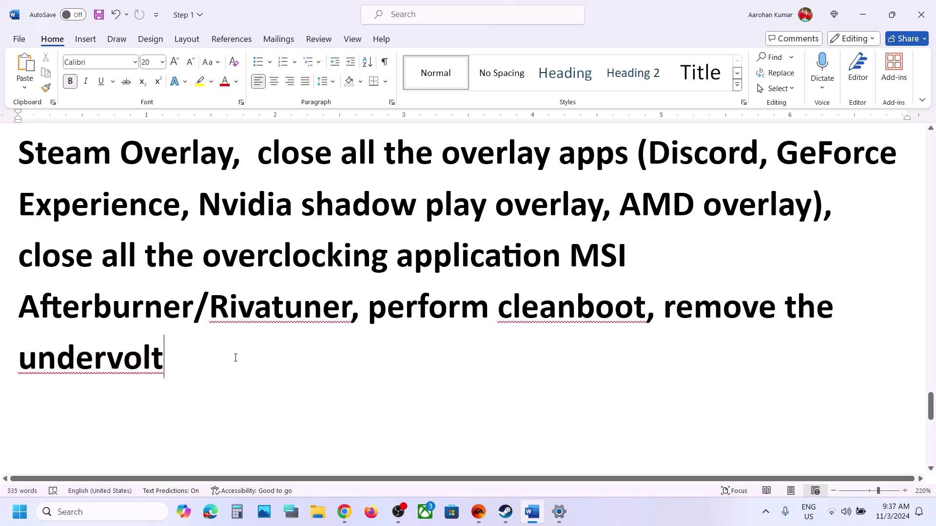
scroll(234, 357, down, 4)
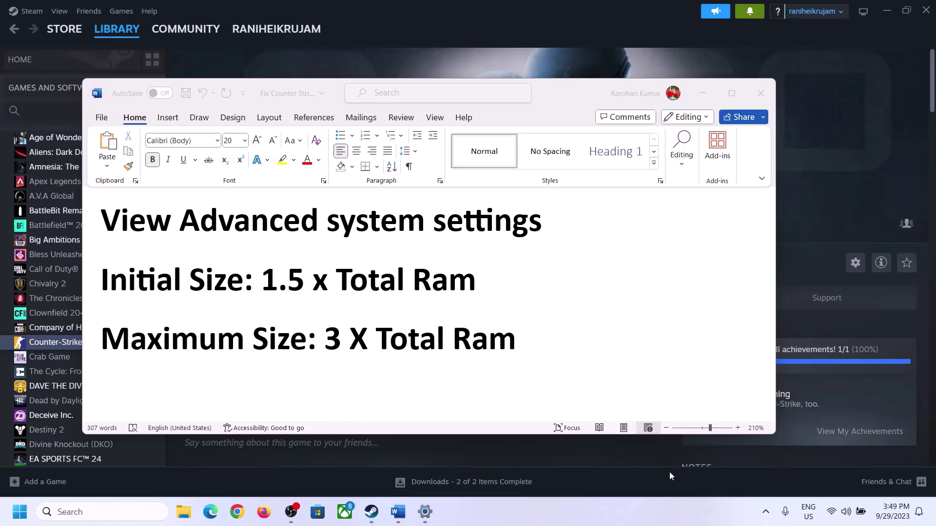
Copy "View Advanced system settings" from the document and use it in the Windows search to open that control panel item.
click(114, 225)
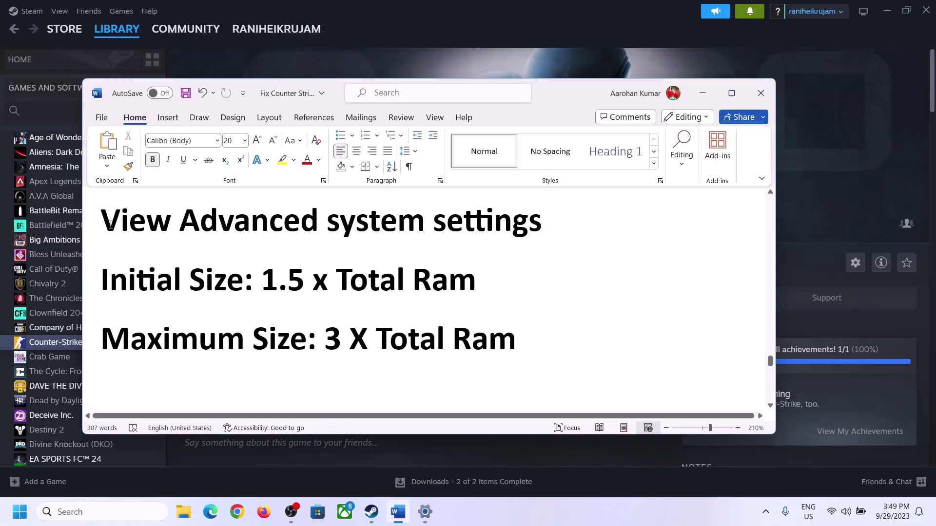
drag(111, 225, 520, 231)
key(ctrl+c)
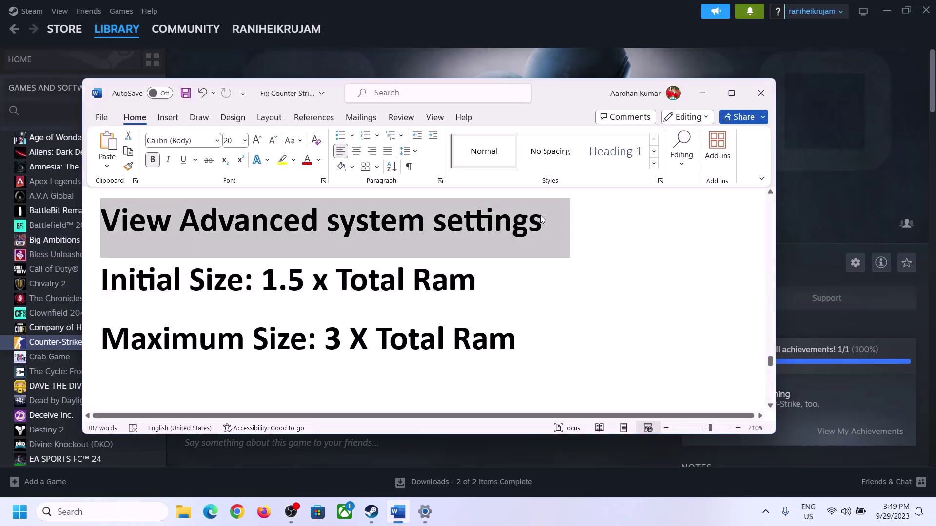
click(111, 512)
key(ctrl+v)
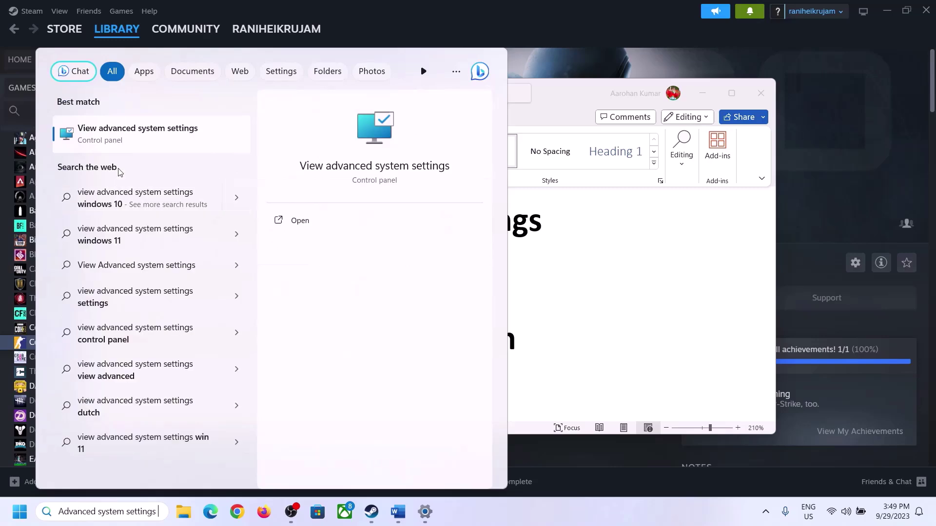
click(131, 141)
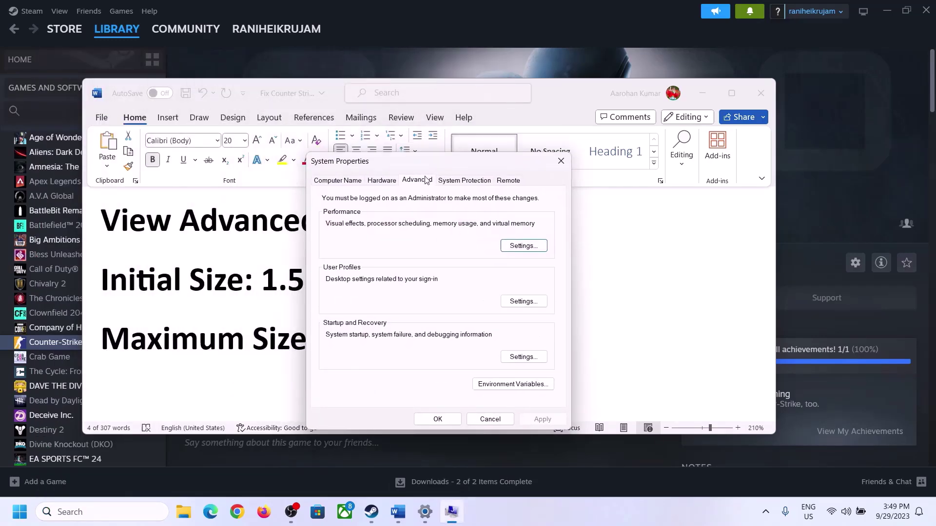
In the advanced performance options' virtual memory settings, disable automatic paging file management and select a custom size for drive C:.
click(524, 247)
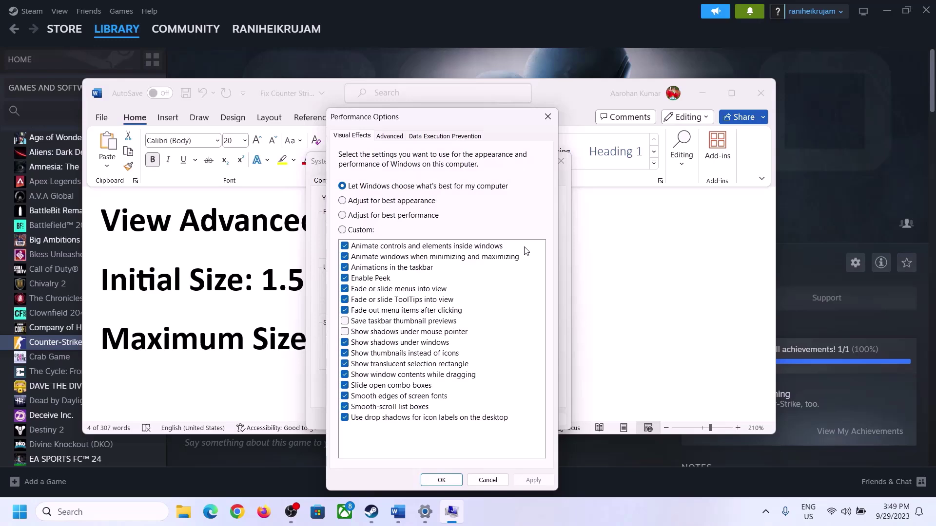
click(393, 141)
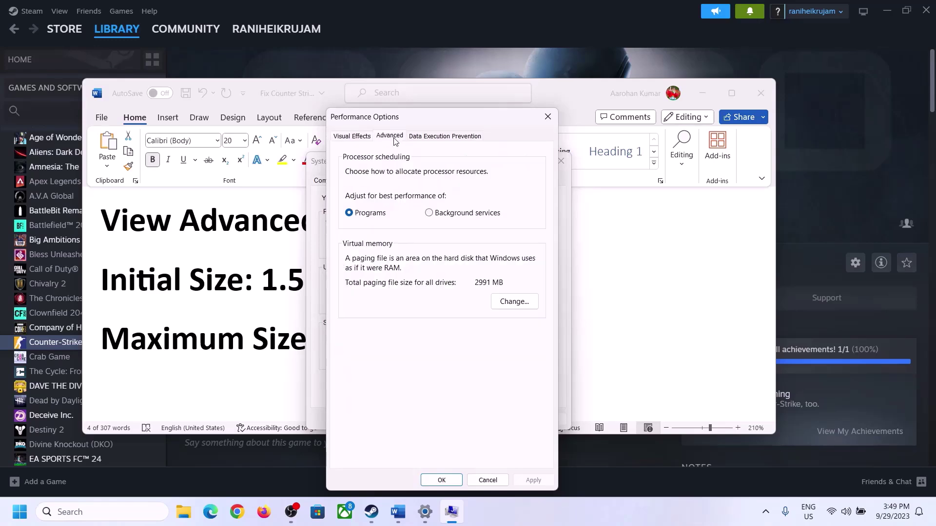
click(518, 303)
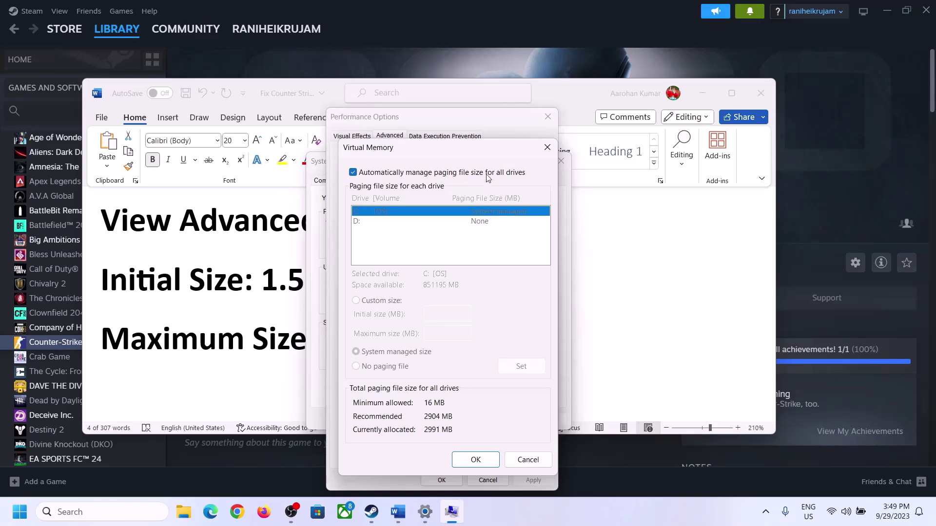
click(353, 173)
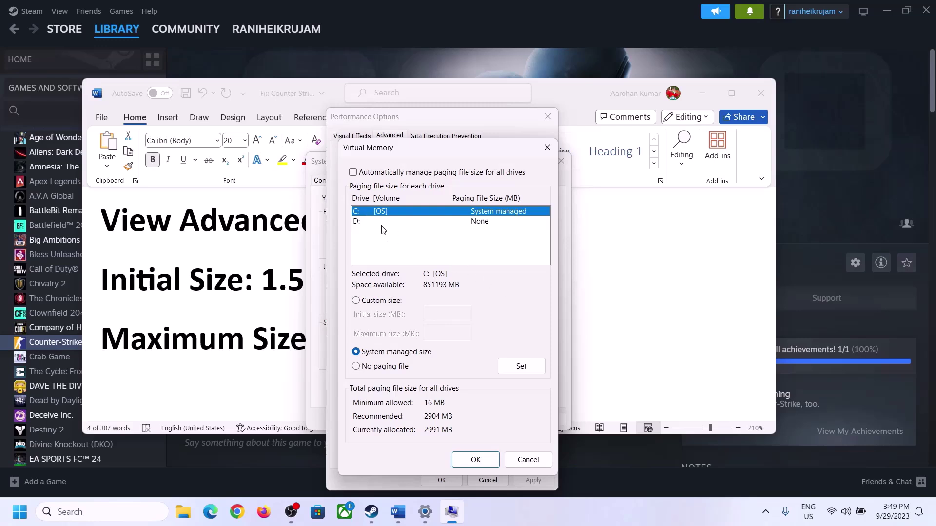
click(357, 301)
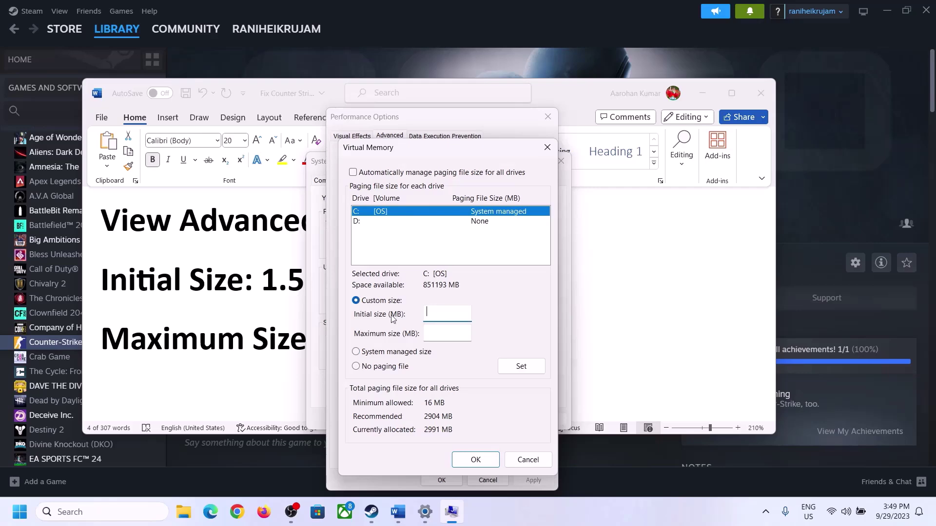
Highlight the document's 1.5 x Total Ram formula for the initial size and look up the installed RAM in the system's About information.
click(272, 286)
drag(272, 286, 480, 288)
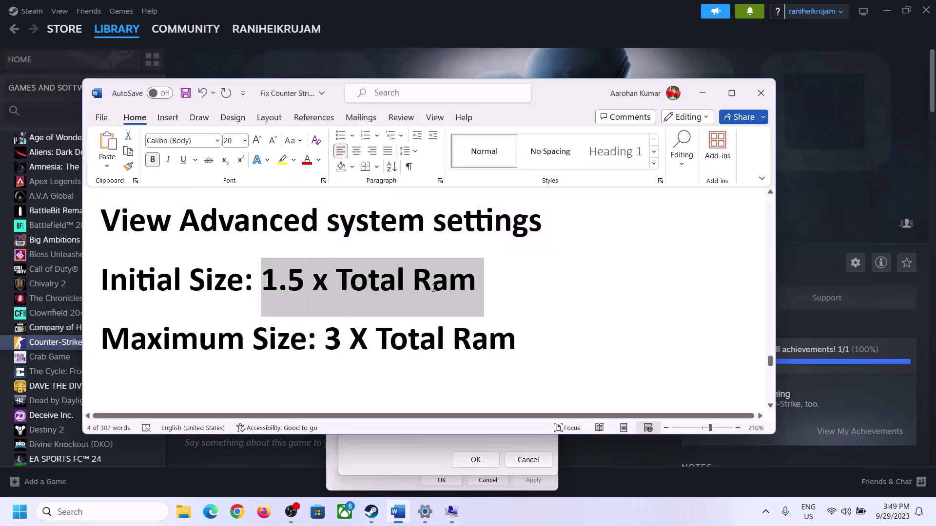
click(425, 514)
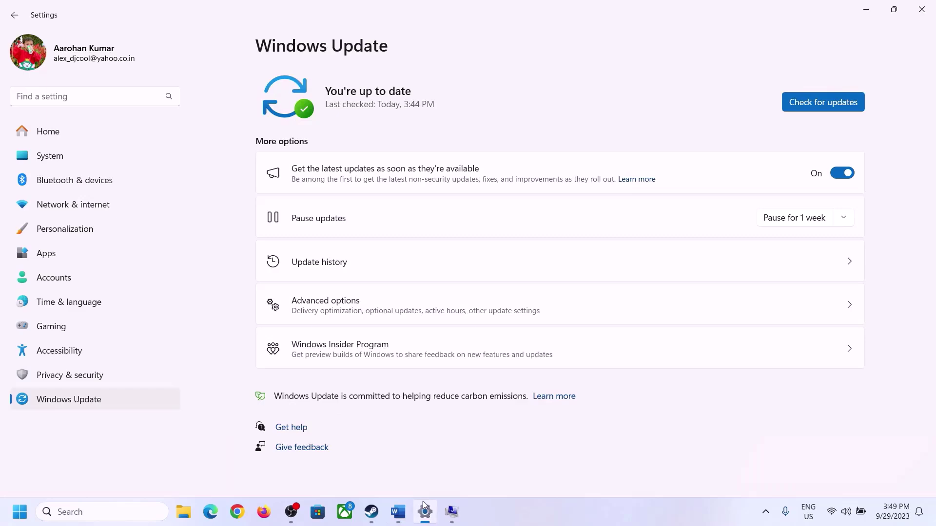
click(43, 161)
scroll(322, 414, down, 7)
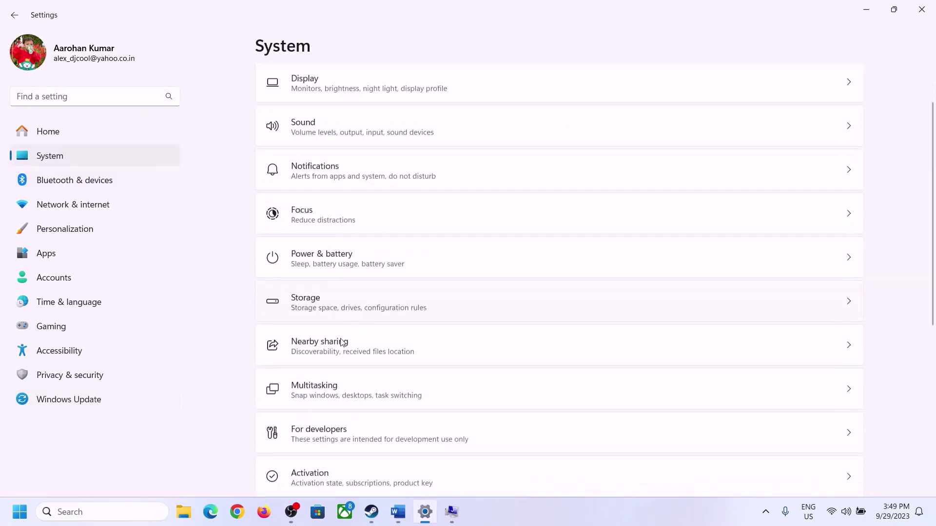
click(308, 461)
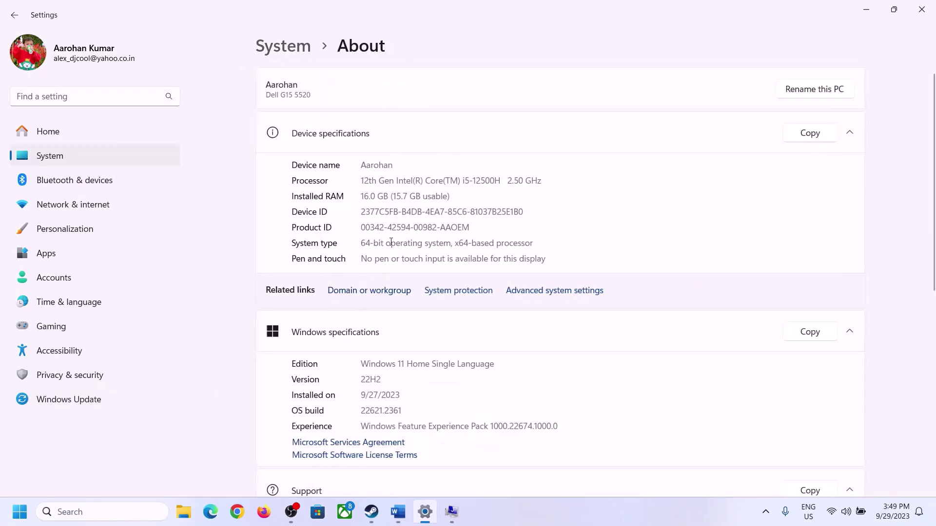
drag(369, 196, 364, 196)
click(368, 195)
drag(370, 191, 357, 191)
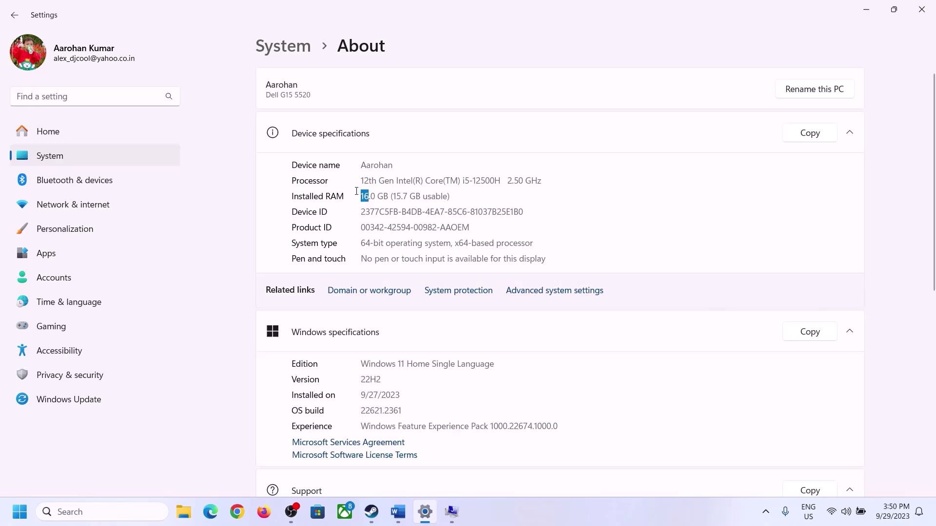
Bring back the Virtual Memory dialog, run calc to open Calculator, and place it beside the size formulas in the document.
click(452, 512)
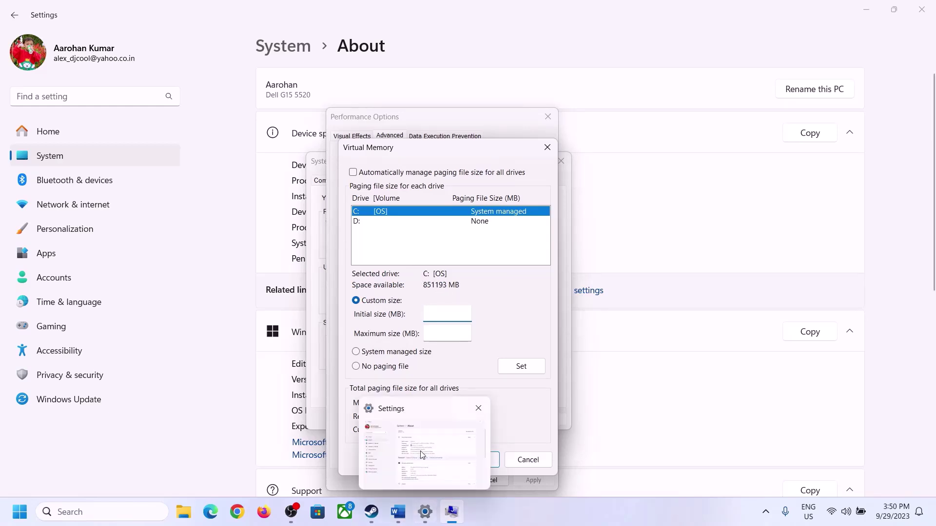
click(422, 451)
key(super+r)
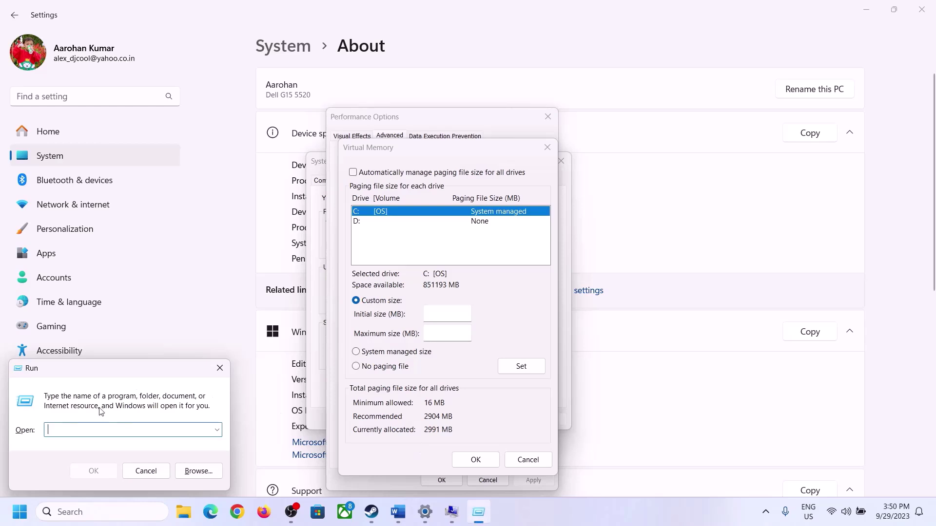
text(calc)
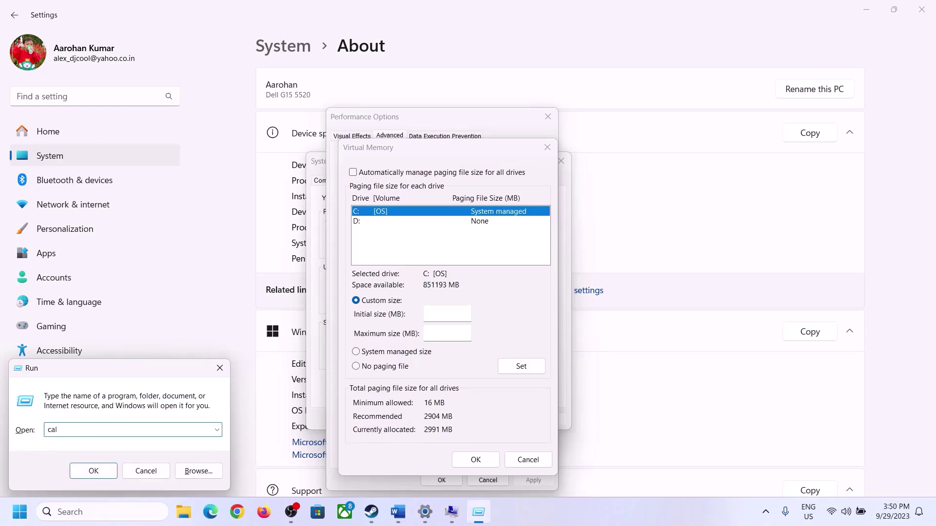
click(93, 471)
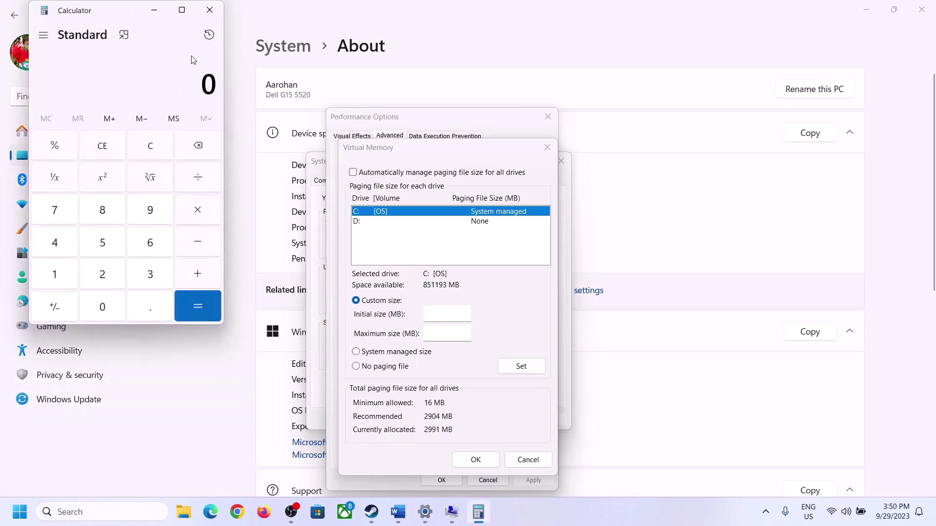
drag(116, 18, 682, 159)
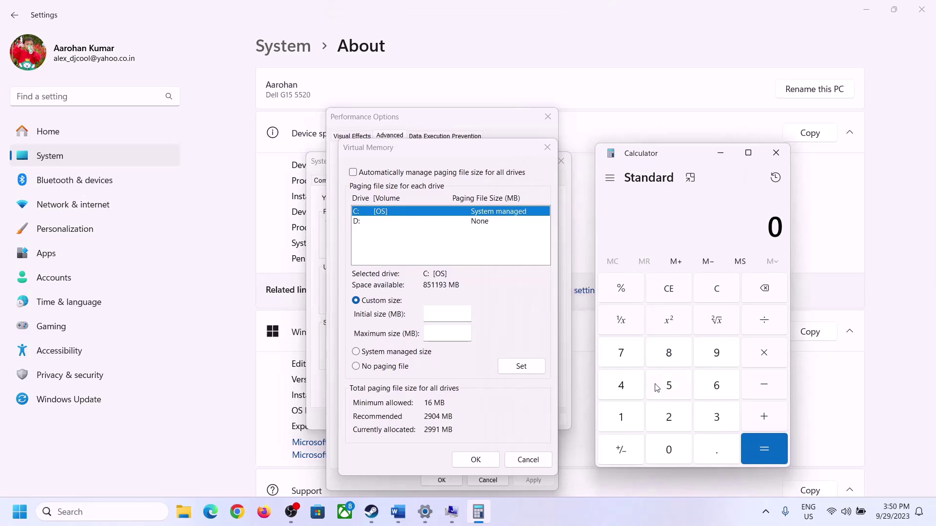
click(399, 511)
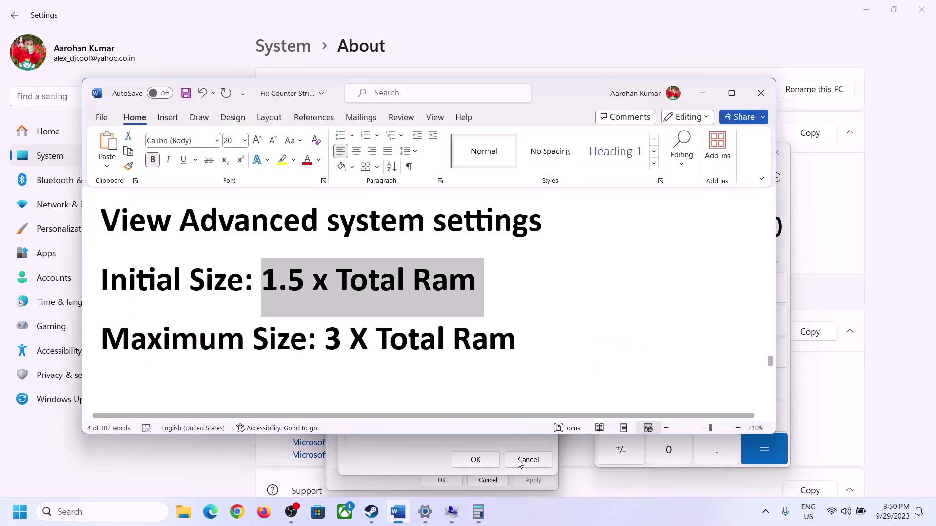
click(478, 512)
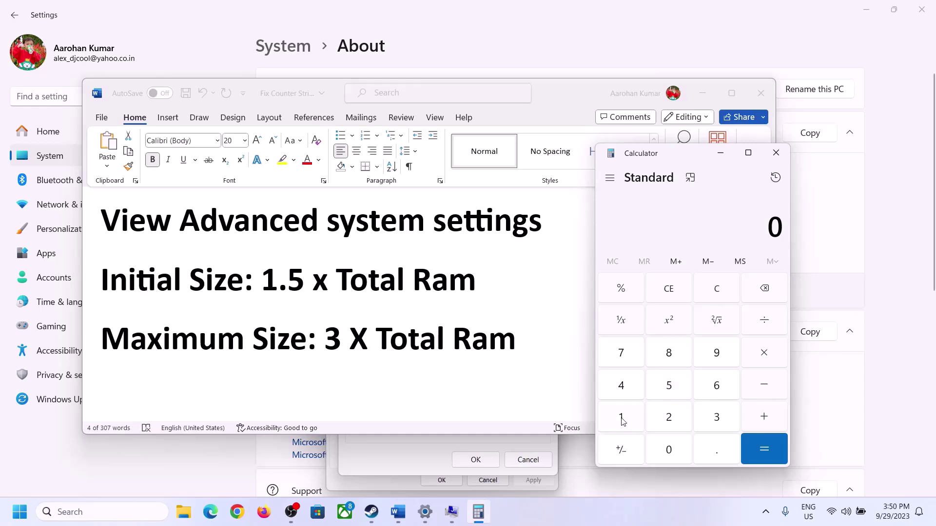
click(622, 417)
click(714, 393)
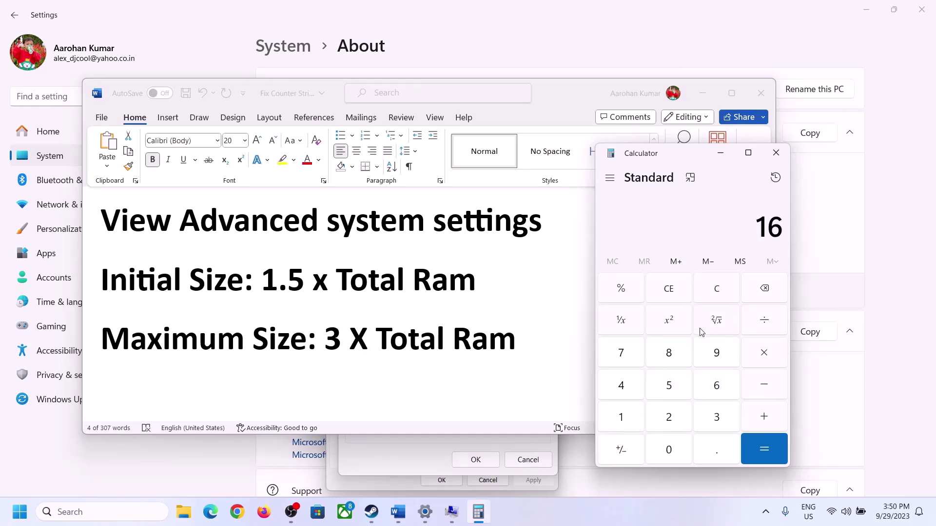
click(719, 292)
Convert the installed RAM to megabytes in Calculator by computing 16 × 1024.
click(629, 418)
click(702, 388)
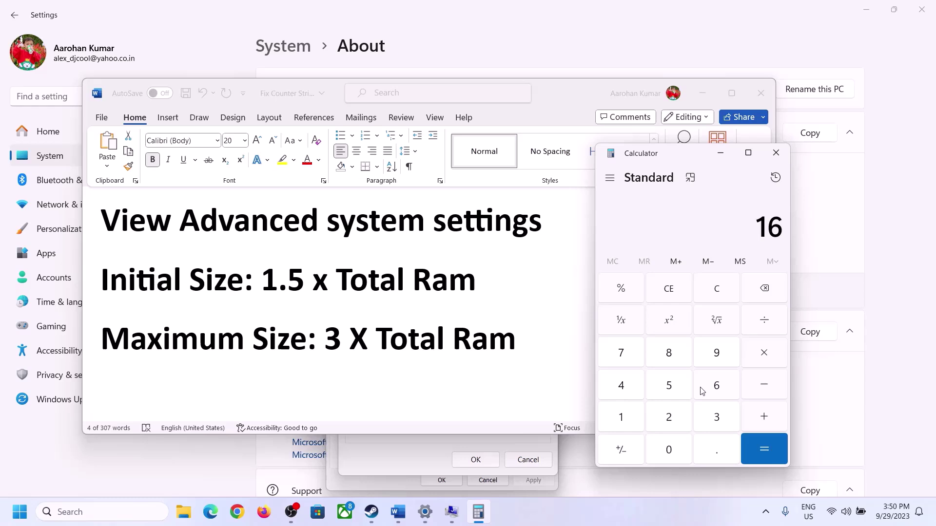
click(761, 358)
click(620, 424)
click(678, 458)
click(652, 409)
click(629, 395)
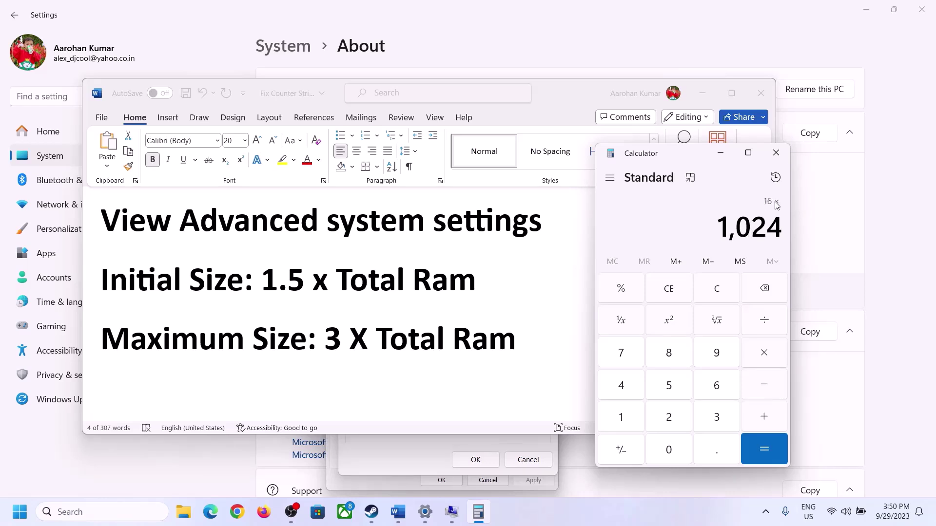
click(763, 450)
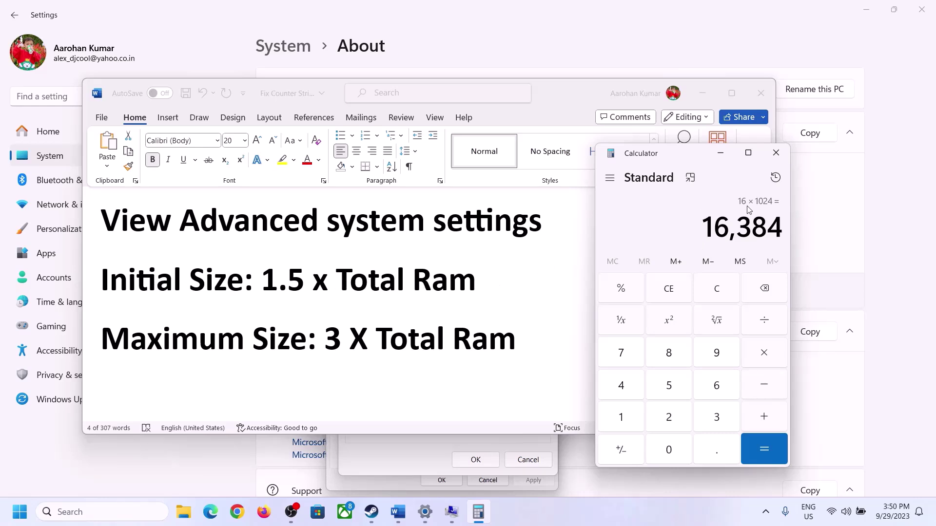
Multiply the RAM total in megabytes by 1.5 in Calculator to get the initial paging file size.
click(764, 353)
click(622, 418)
click(714, 455)
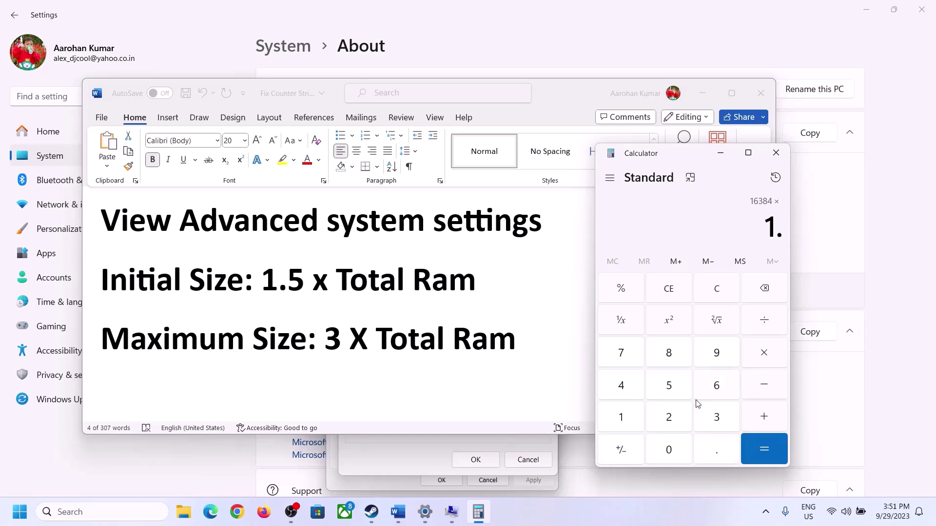
click(668, 386)
click(760, 445)
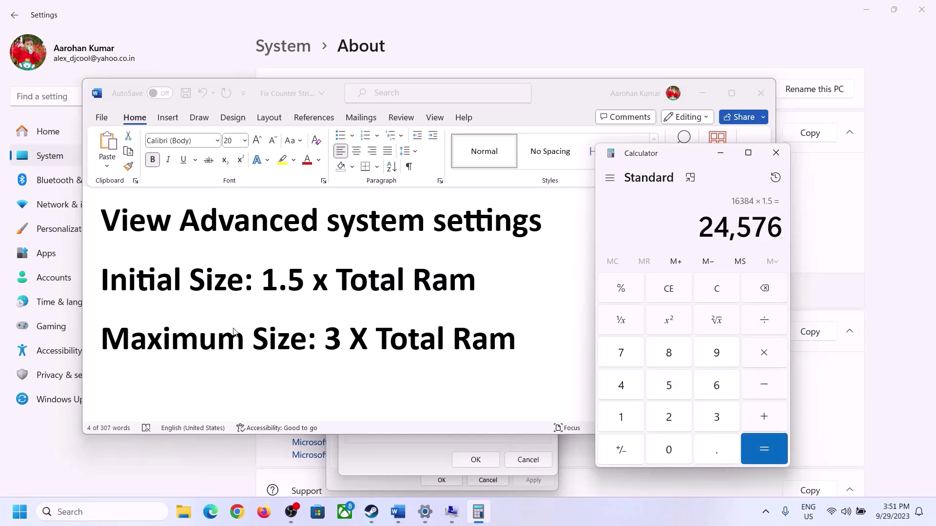
Enter 24576 MB as the custom initial paging file size for the C: drive in the Virtual Memory dialog.
click(419, 449)
text(24576)
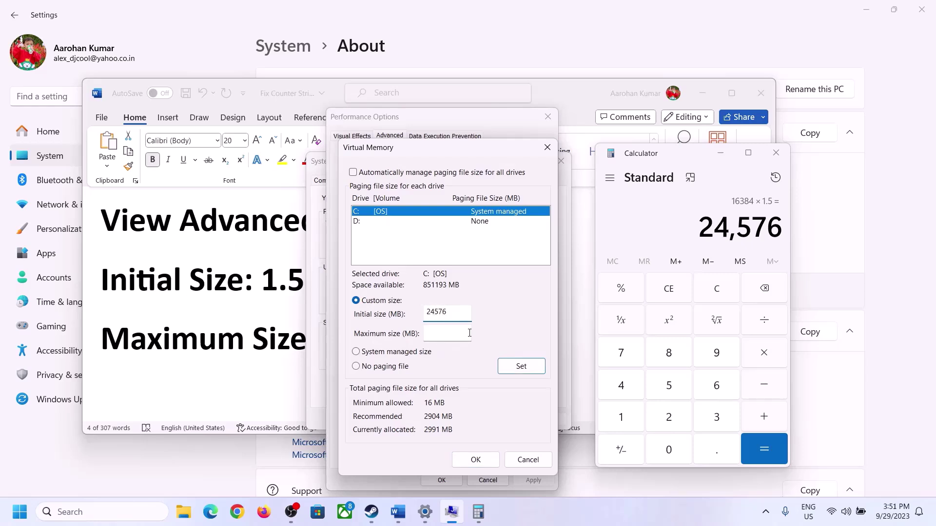
click(468, 333)
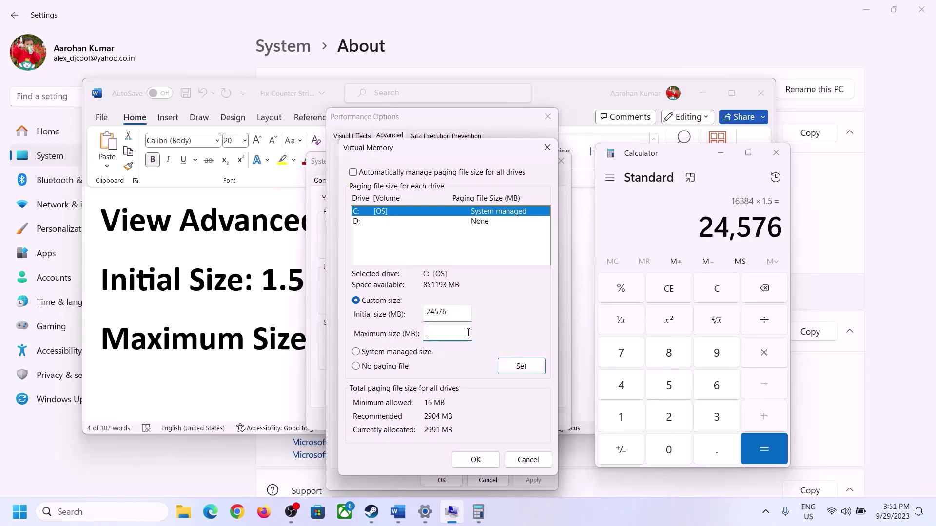
Clear Calculator and recheck the document's maximum size formula and the installed RAM in the system's About information.
click(271, 344)
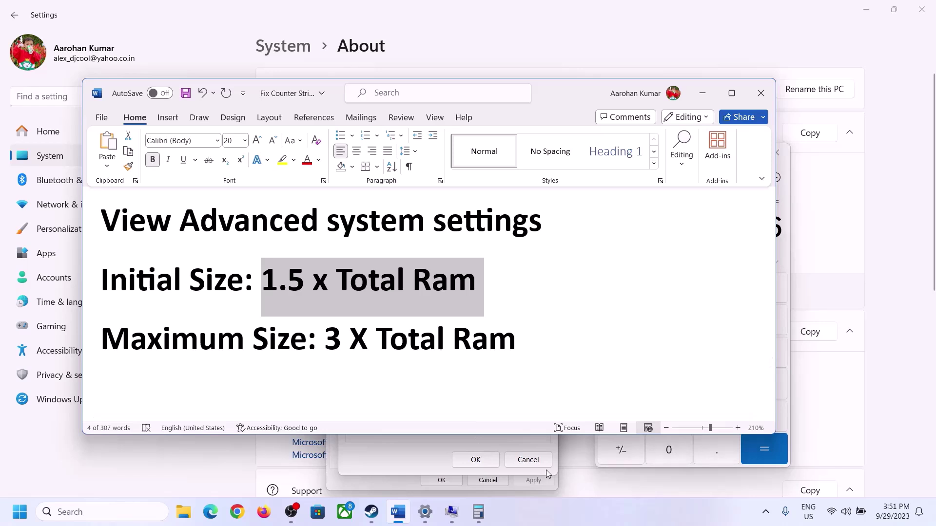
click(786, 253)
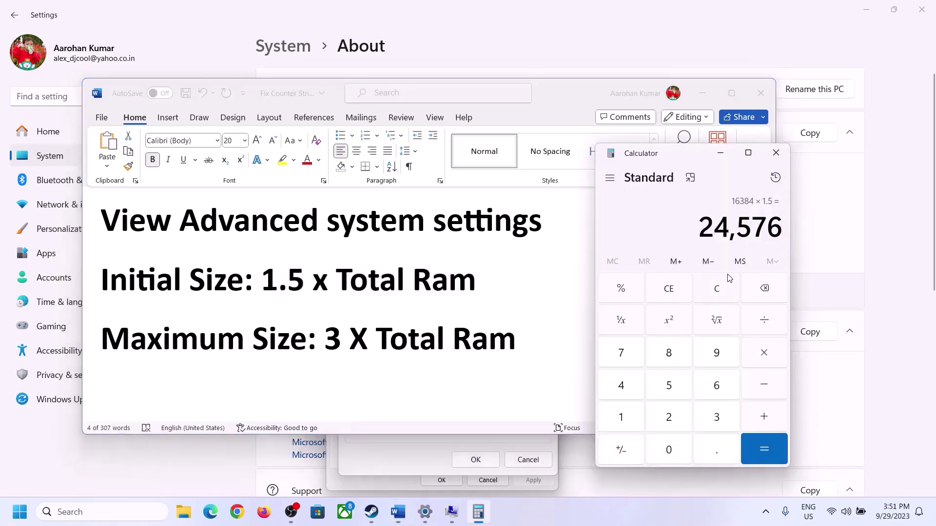
click(717, 289)
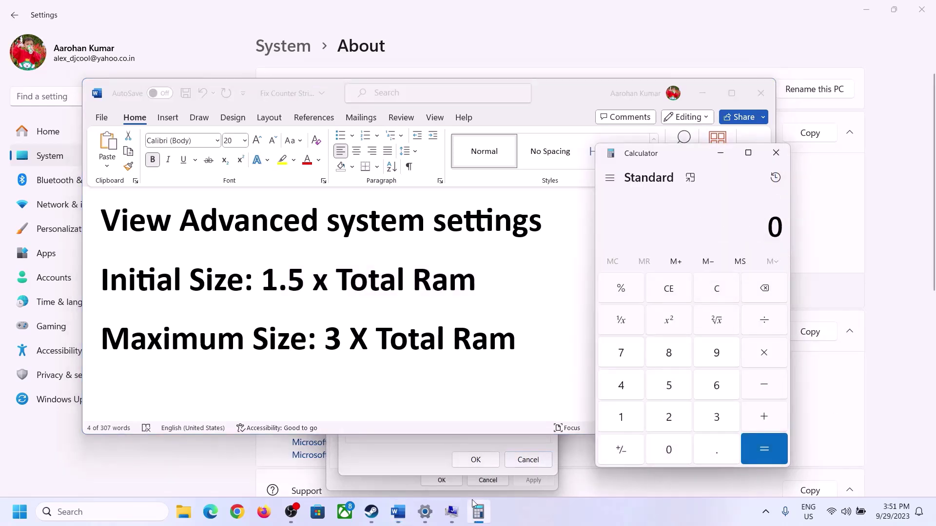
click(425, 512)
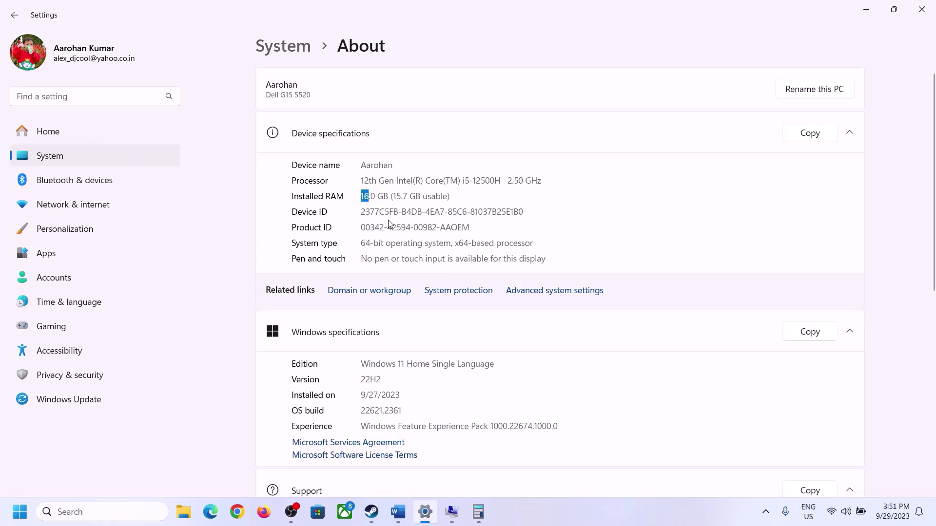
click(478, 511)
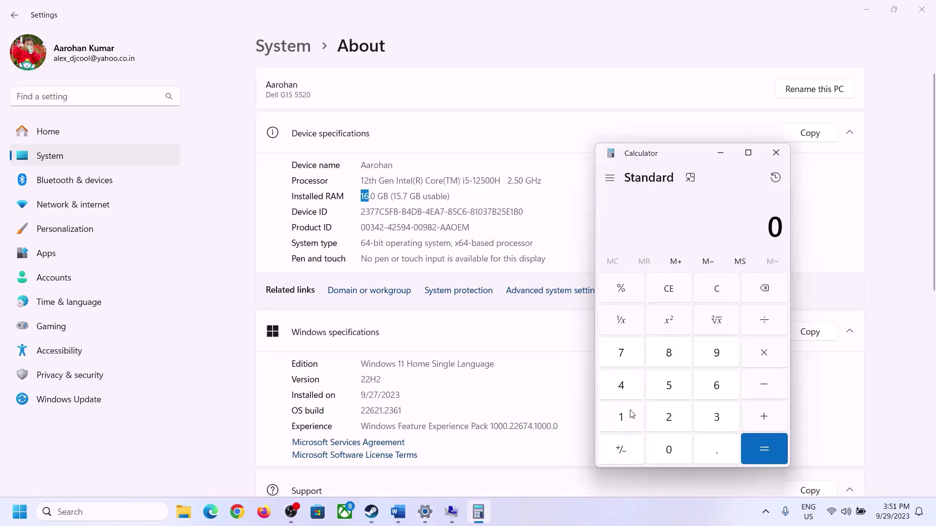
Compute 16 × 1024 in Calculator to get the installed RAM in megabytes.
click(631, 415)
click(713, 387)
click(759, 354)
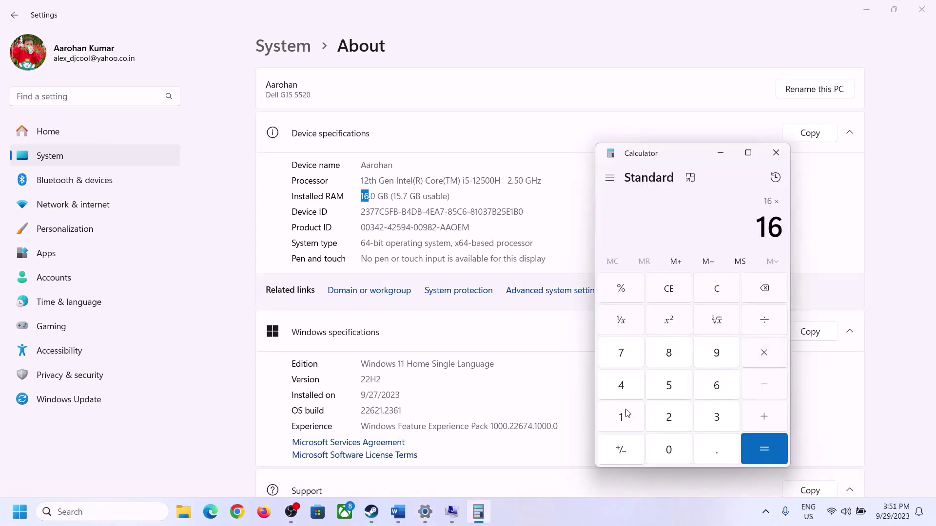
click(627, 413)
click(662, 446)
click(669, 418)
click(623, 386)
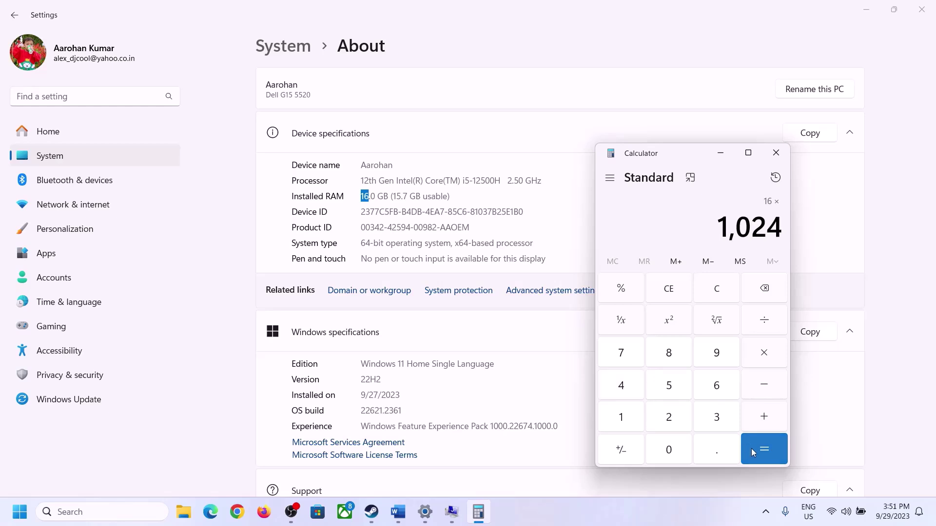
click(754, 453)
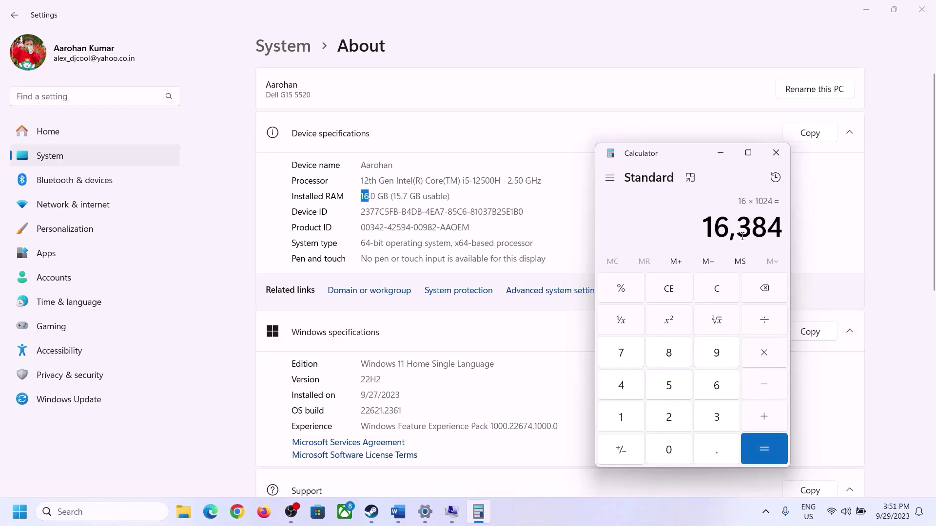
Check the maximum size formula in the document and multiply the RAM total in megabytes by 3 in Calculator.
click(398, 511)
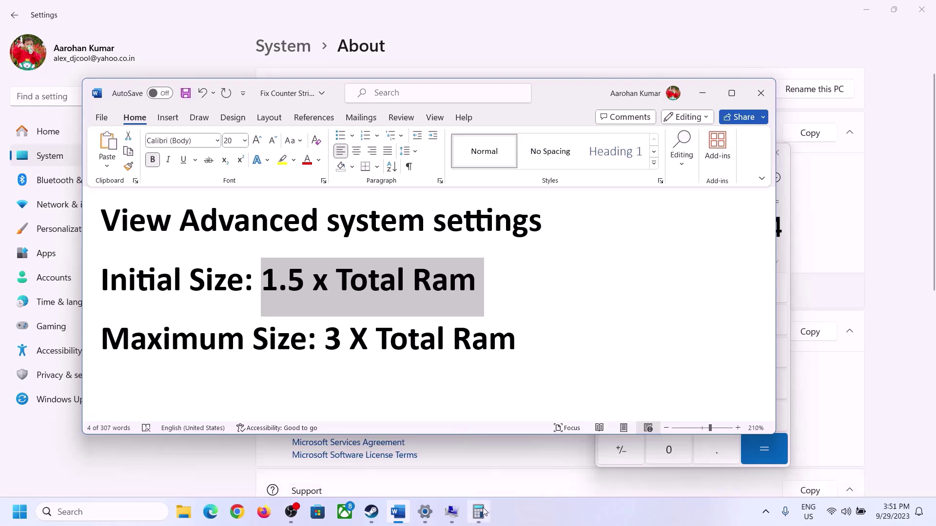
click(640, 453)
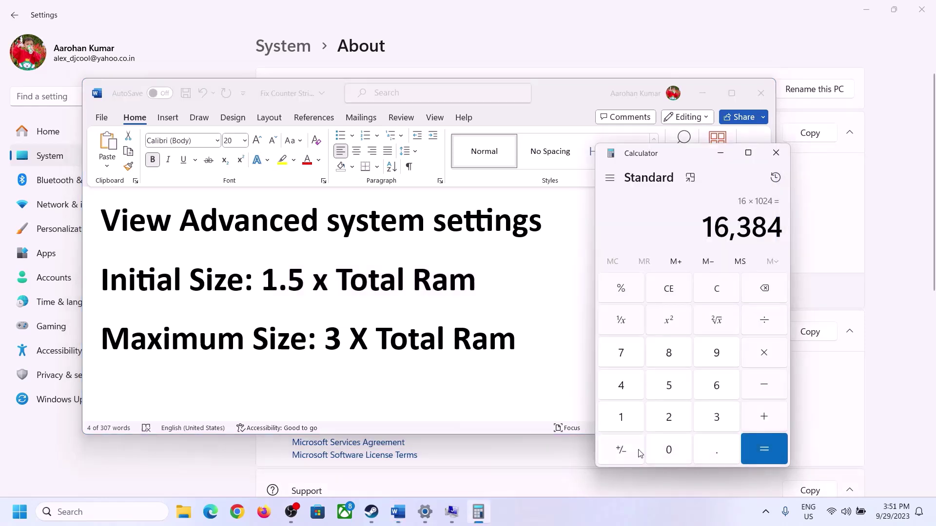
click(764, 355)
click(704, 421)
click(765, 442)
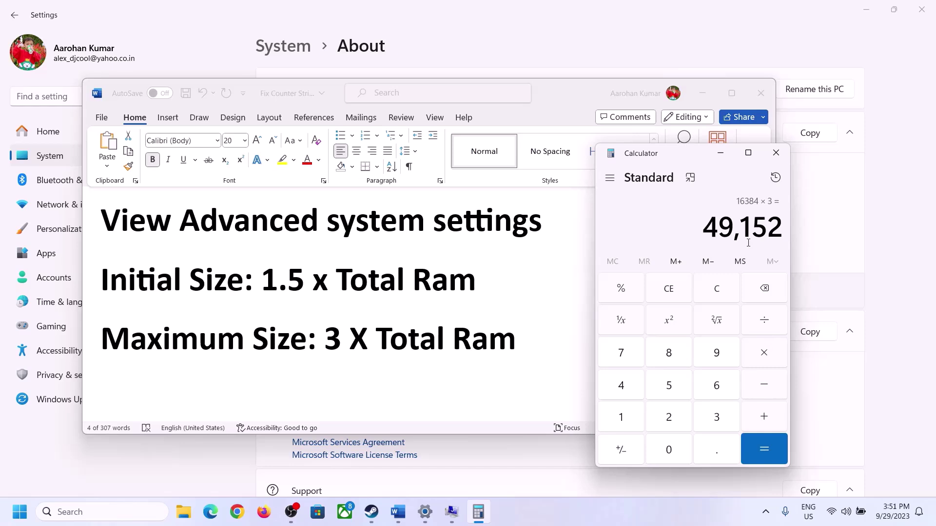
Enter 49152 MB as the maximum paging file size, set the custom size for the C: drive, and accept the Virtual Memory dialog.
click(451, 512)
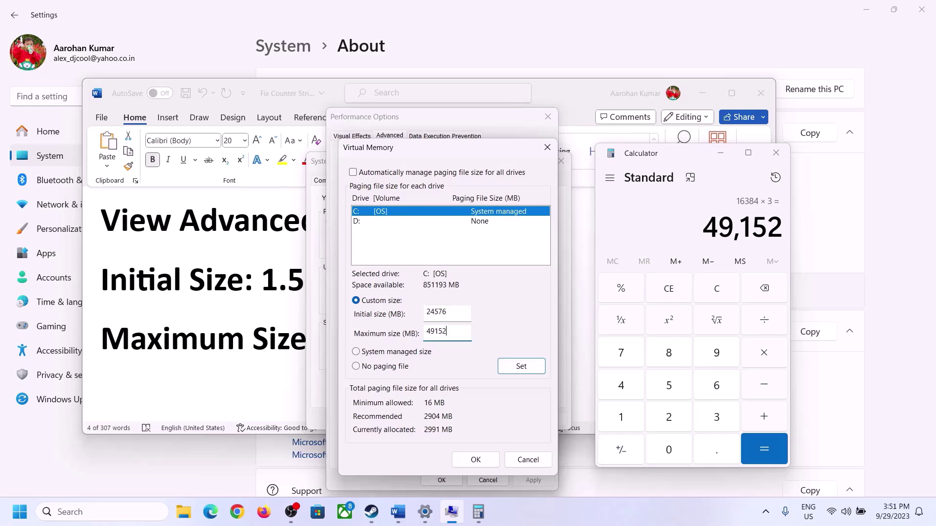
click(521, 370)
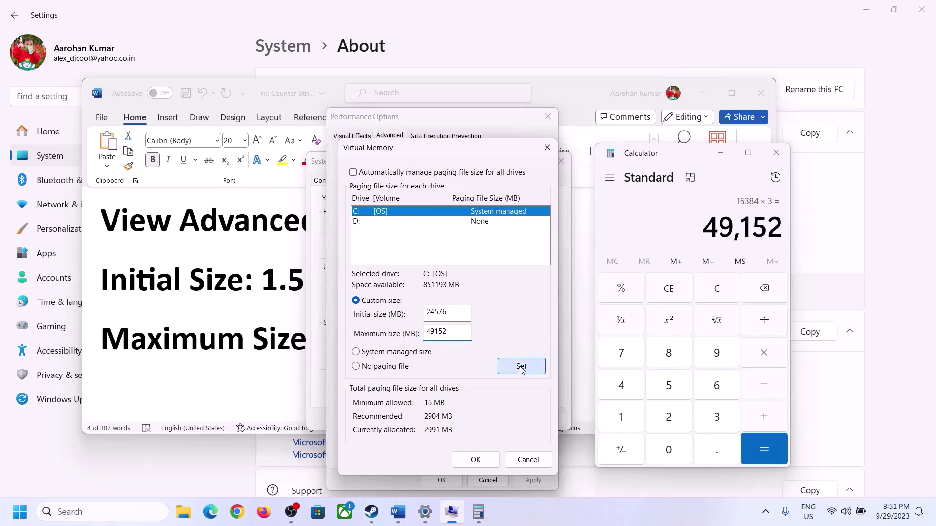
click(476, 460)
click(565, 300)
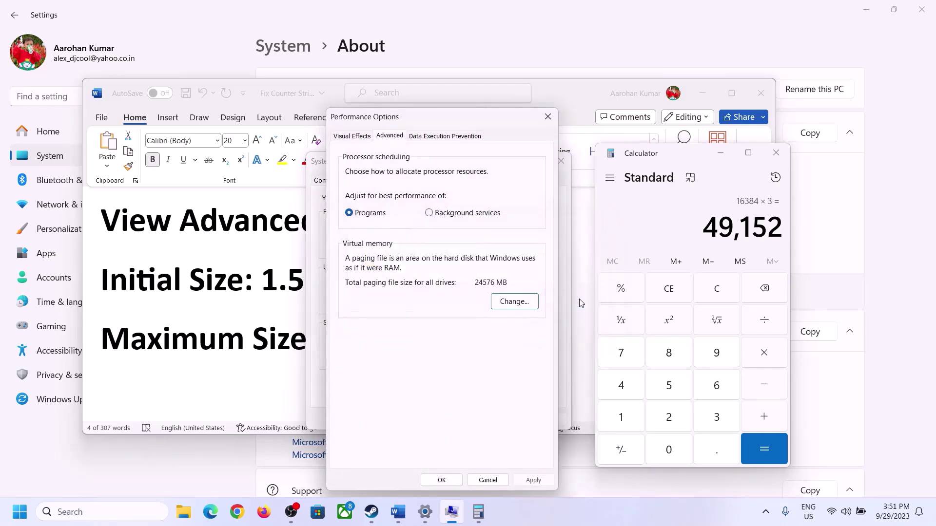
Apply and close Performance Options and System Properties, and dismiss the restart prompt without restarting the computer.
click(531, 481)
click(442, 481)
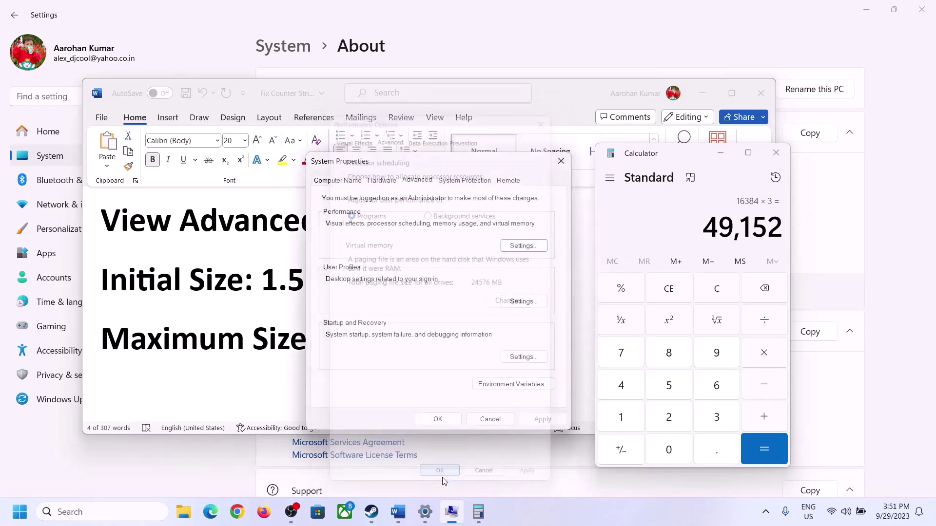
click(438, 420)
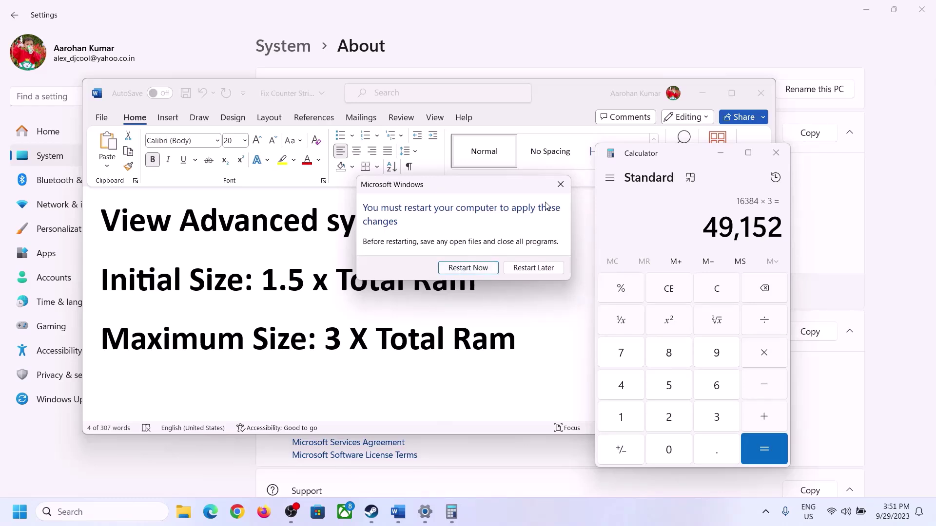
click(560, 184)
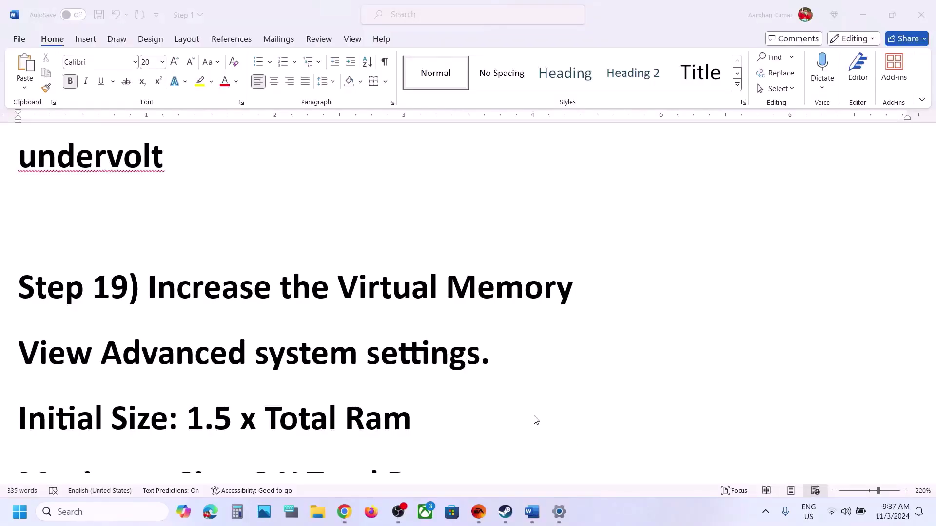
Go to Step 20 in the Word document of fixes and highlight "Uninstall the game".
scroll(533, 419, down, 5)
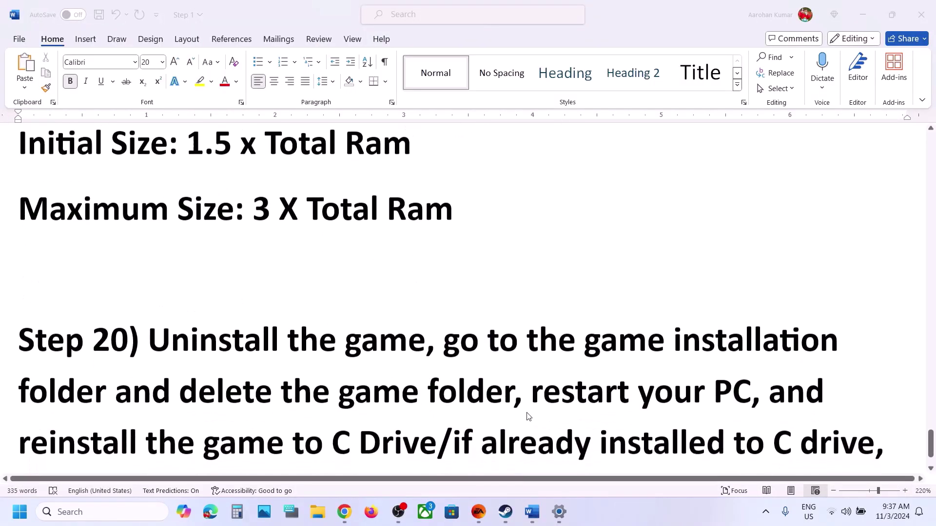
scroll(528, 415, down, 3)
click(172, 279)
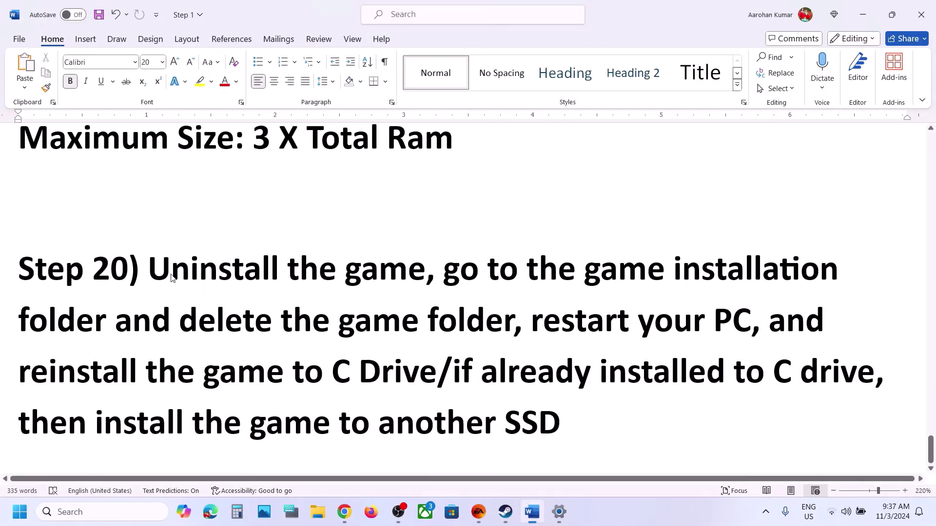
drag(149, 270, 426, 272)
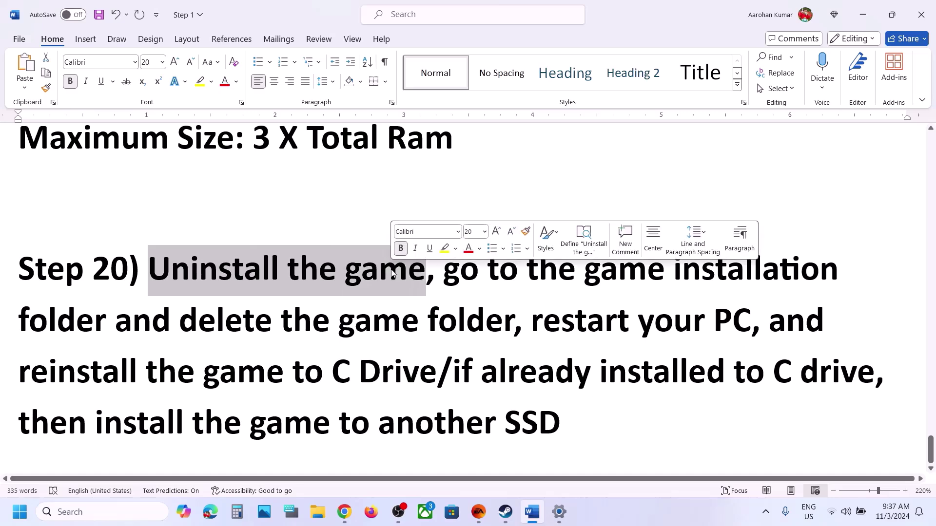
Show the management options for Dragon Age The Veilguard in Steam and in the EA app.
click(506, 512)
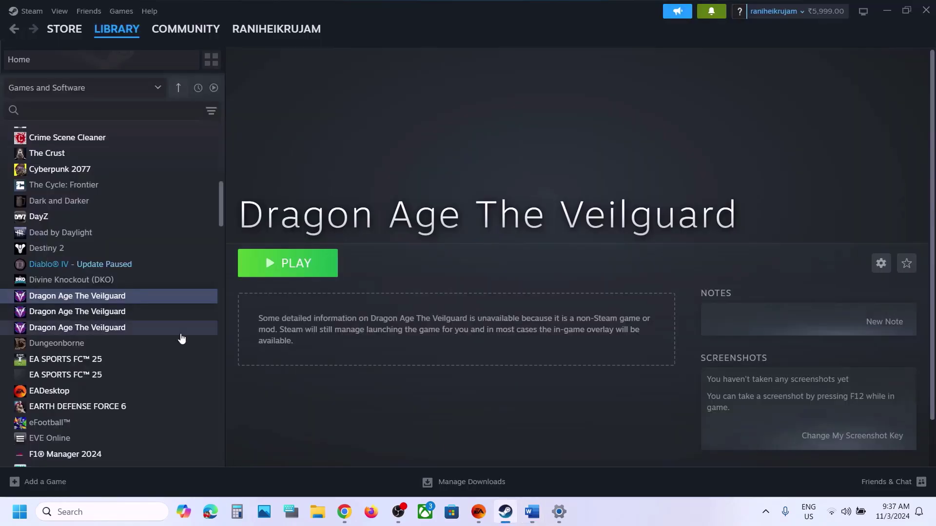
right_click(127, 298)
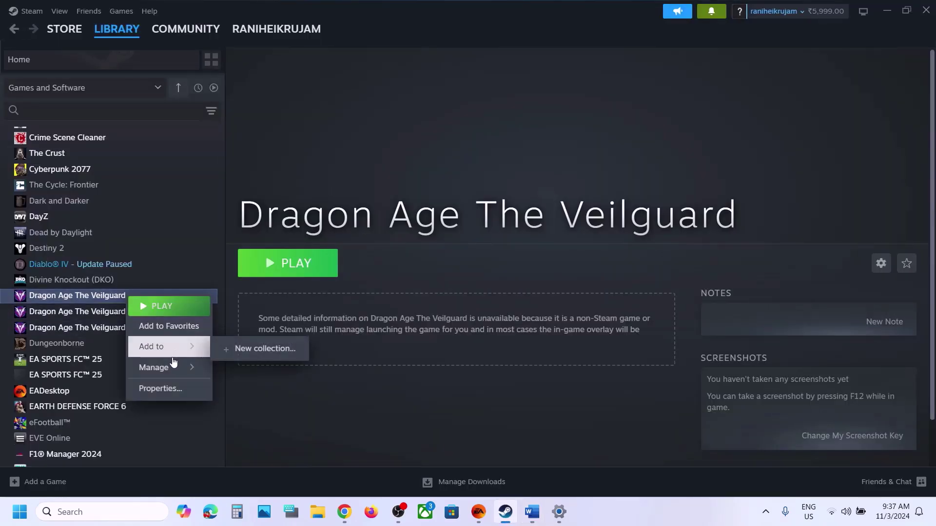
mouse_move(175, 368)
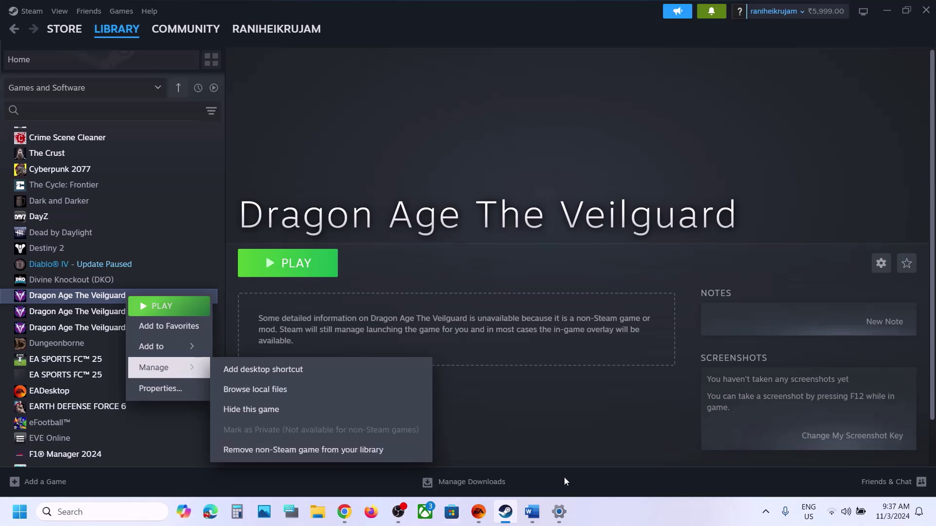
click(473, 519)
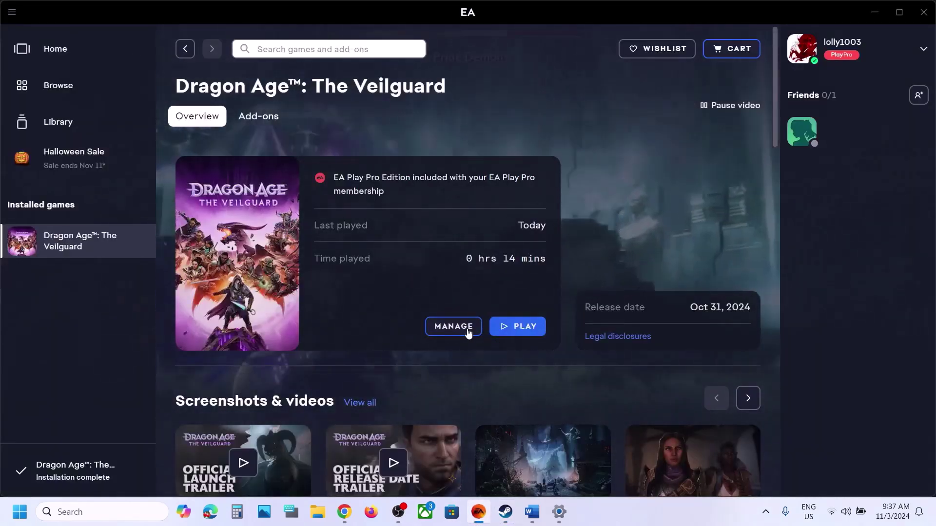
click(467, 327)
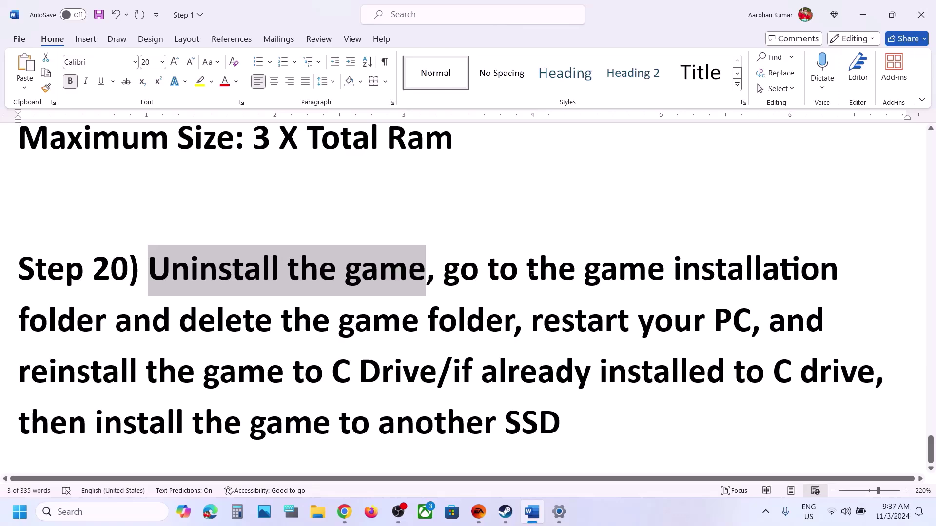
Highlight in turn the Step 20 instructions in Word on deleting the game folder, reinstalling to C Drive, and using another SSD.
drag(533, 275, 530, 322)
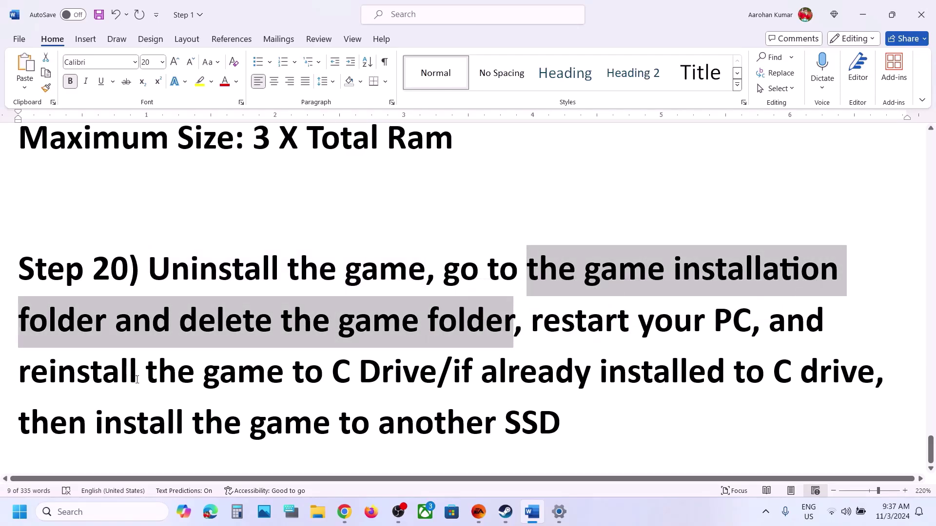
drag(98, 381, 414, 385)
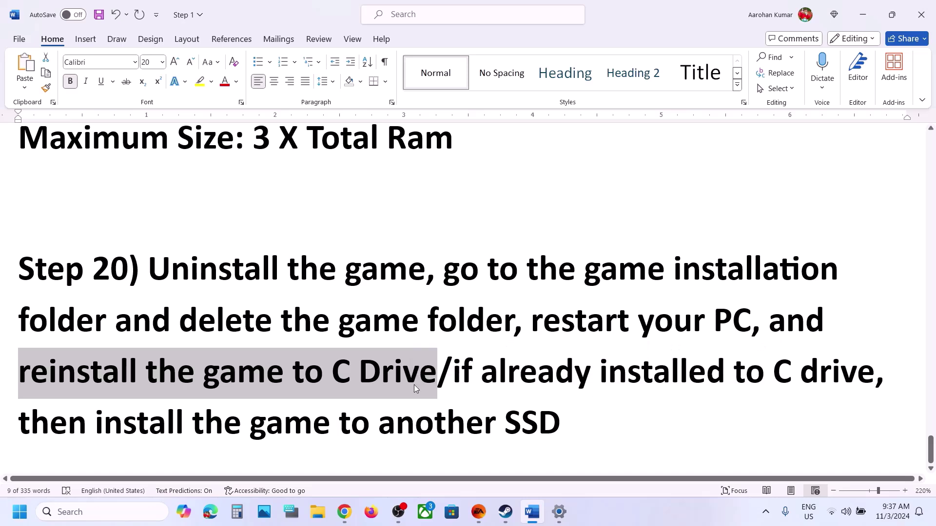
click(416, 387)
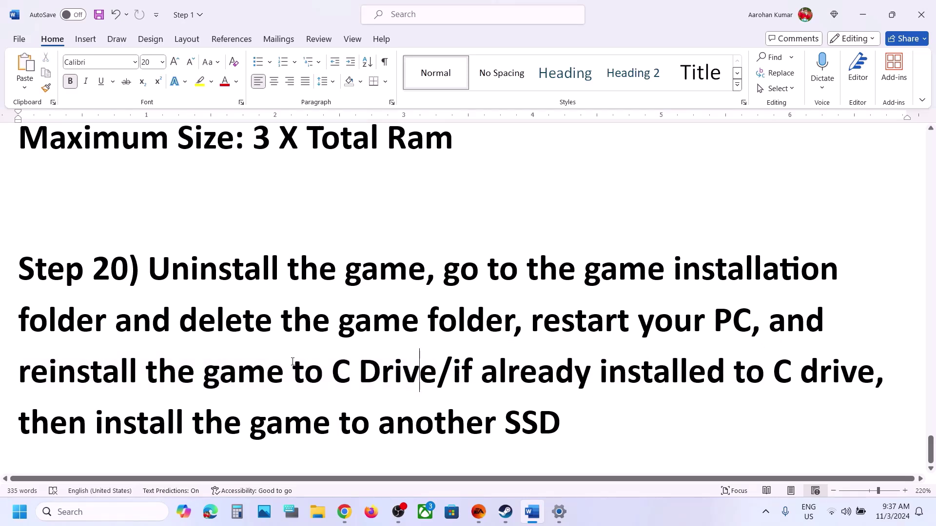
drag(293, 373, 841, 365)
drag(614, 350, 571, 428)
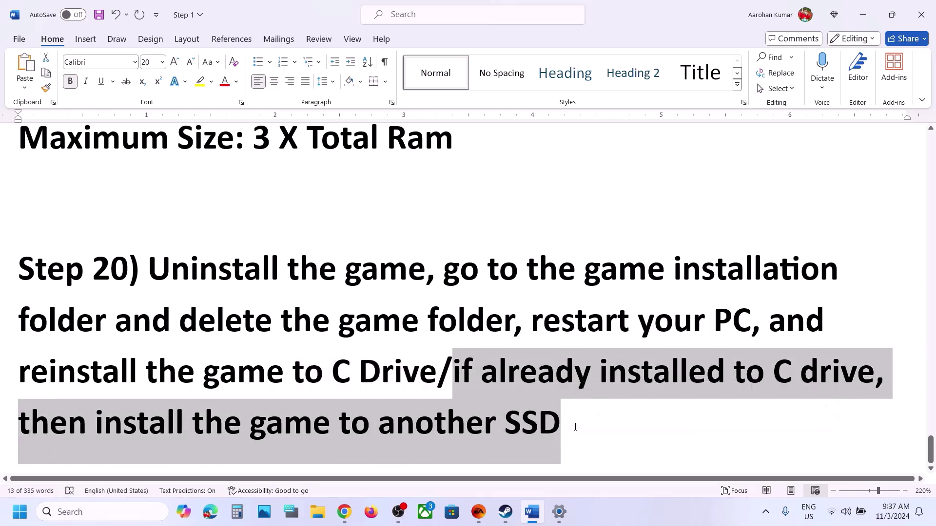
Append ", installing HDD" to the end of Step 20 after "another SSD".
click(569, 427)
text(, insta)
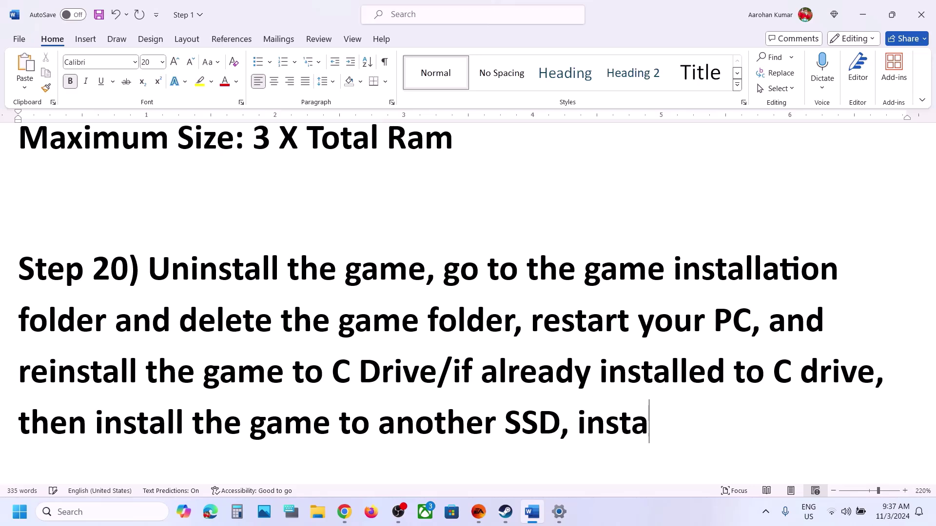
text(lling HDD)
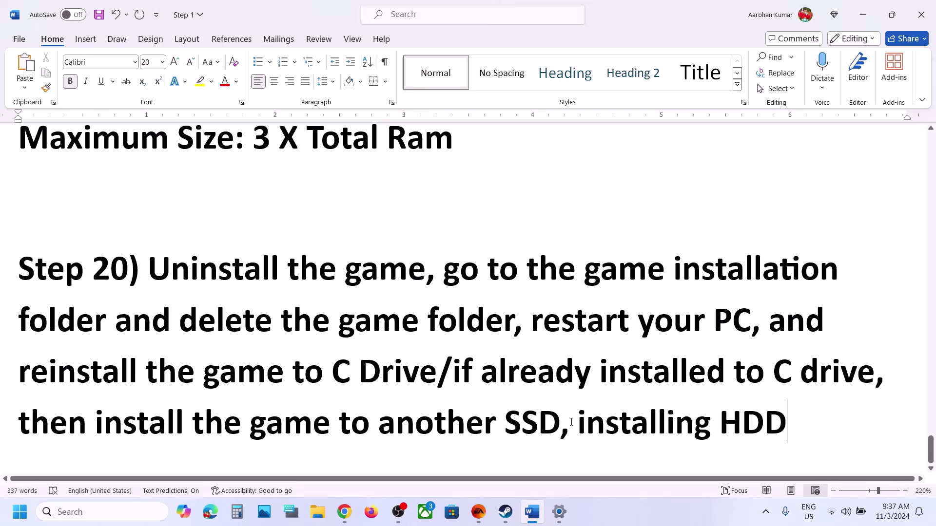
Highlight "installing HDD" in Step 20 and switch to the game's page in the EA app.
drag(643, 423, 761, 422)
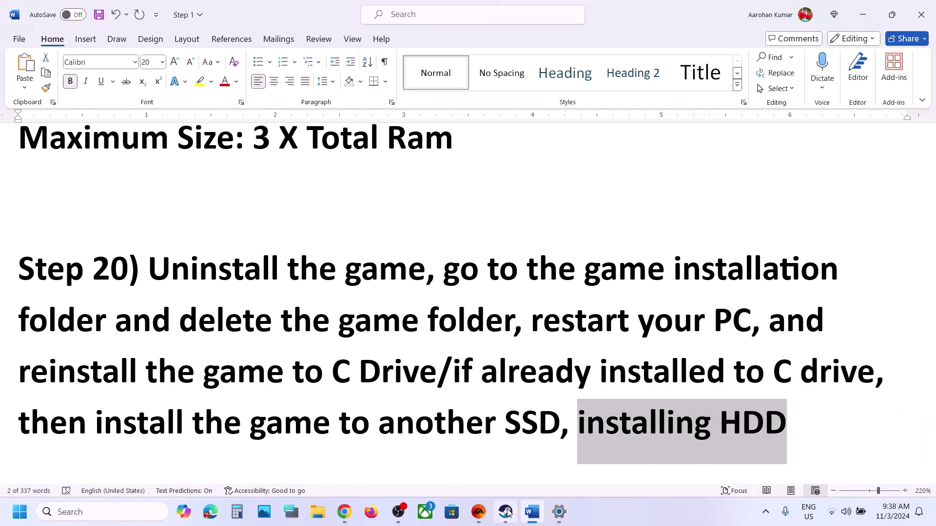
click(479, 511)
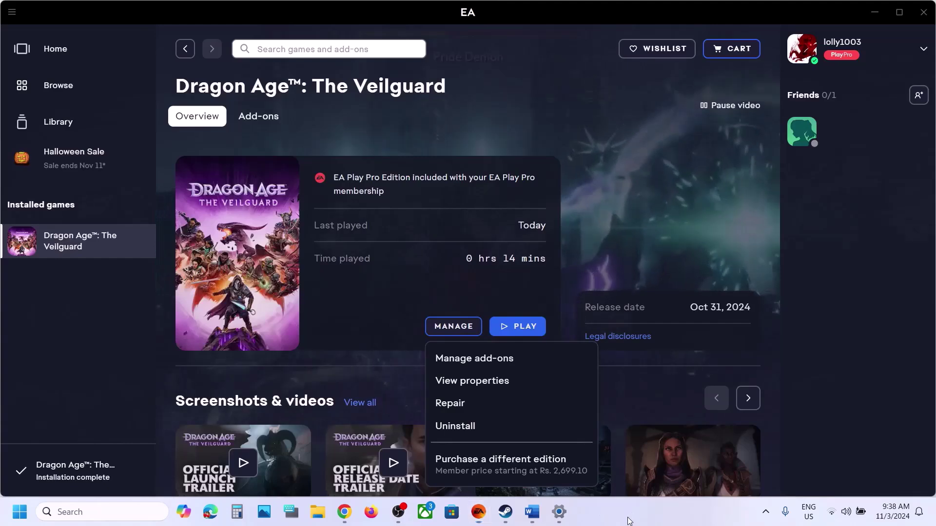